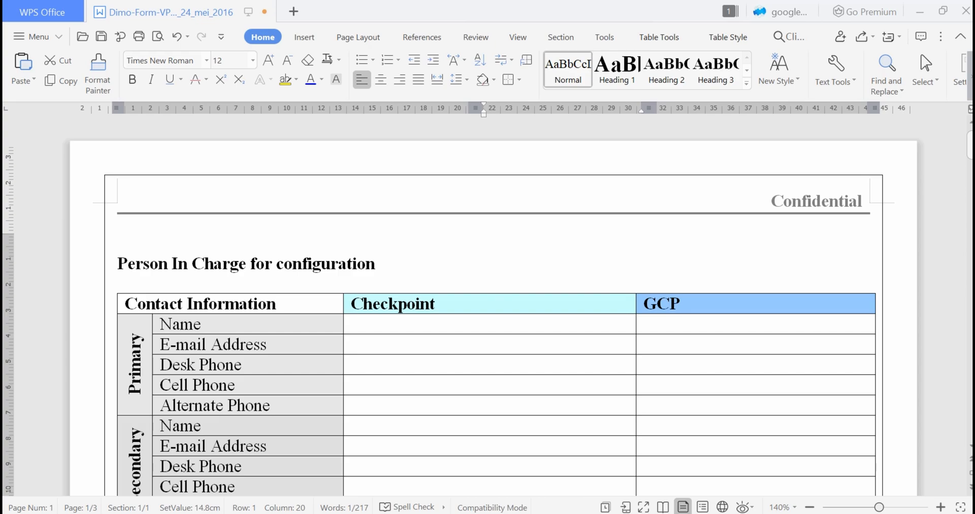
Change the Phase 1 Encryption Scheme to IKEv1 for both CP and GCP in the Tunnel Properties table
left_click_drag(968, 146, 970, 148)
mouse_move(970, 146)
left_mouse_down()
mouse_move(969, 160)
mouse_move(968, 148)
left_mouse_up()
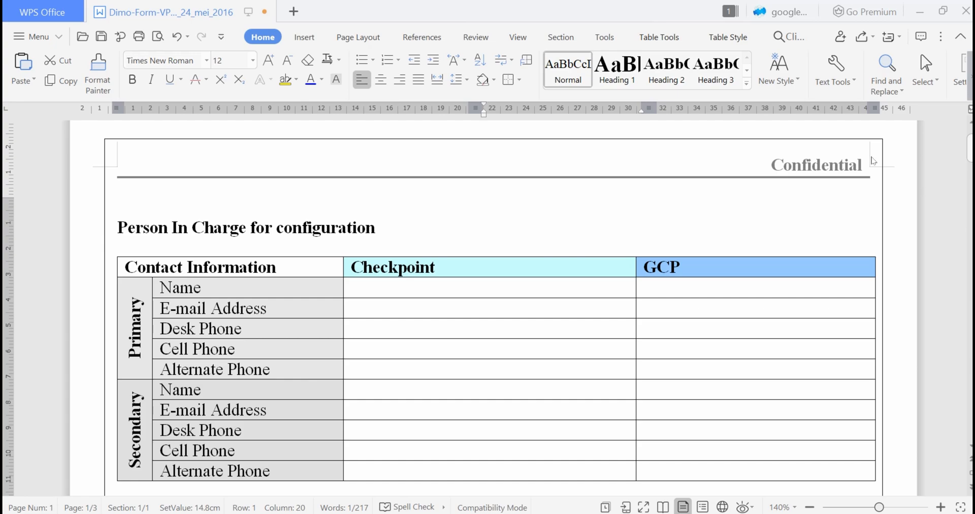
left_click_drag(969, 148, 970, 178)
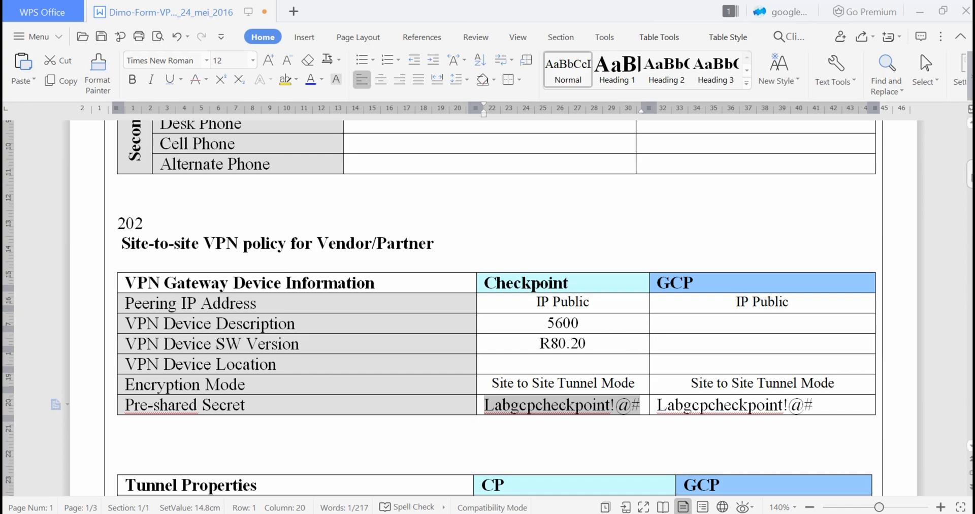
scroll(488, 304, "down", 3)
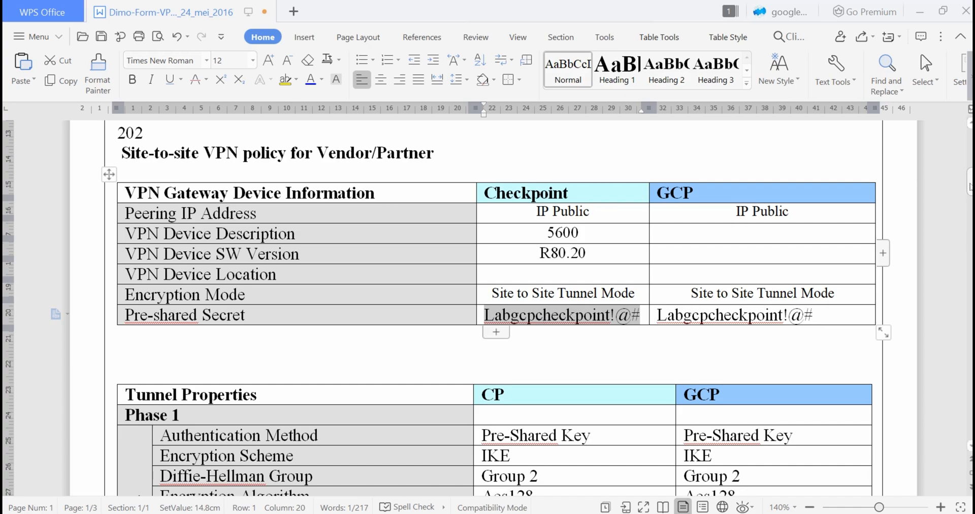
scroll(968, 185, "down", 5)
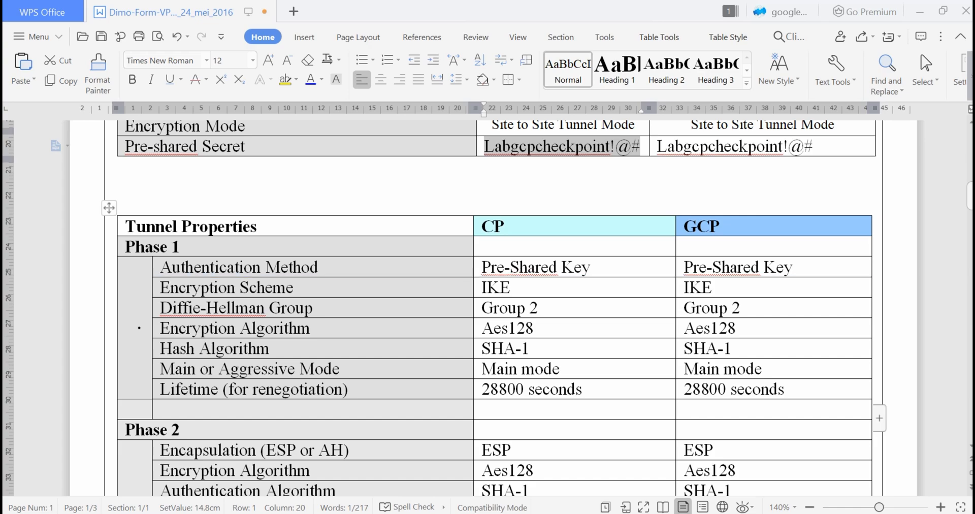
left_click(515, 287)
type("v1")
left_click(730, 287)
type("v1")
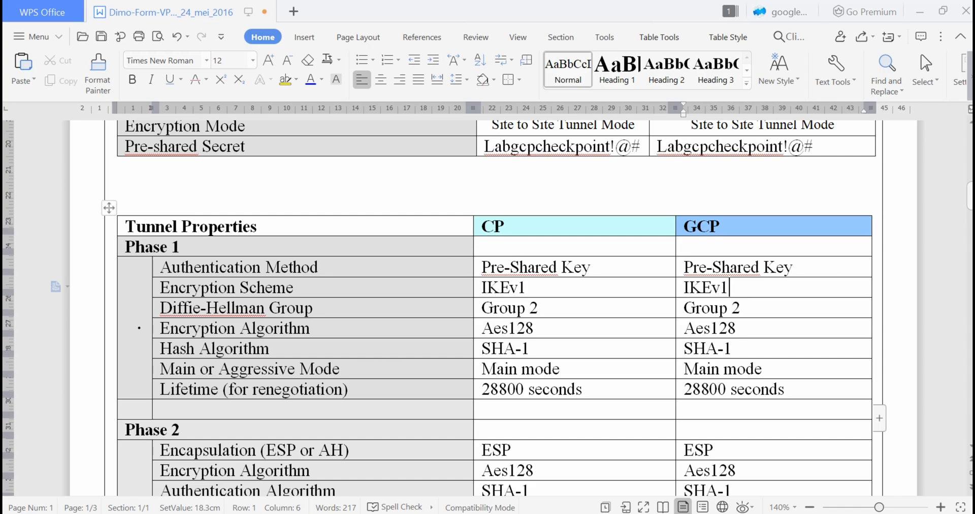
Examine the Phase 1 and Phase 2 tunnel properties and the Configuration section's source tunnel and local server IP address entries
mouse_move(969, 203)
left_mouse_down()
mouse_move(968, 216)
mouse_move(967, 204)
left_mouse_up()
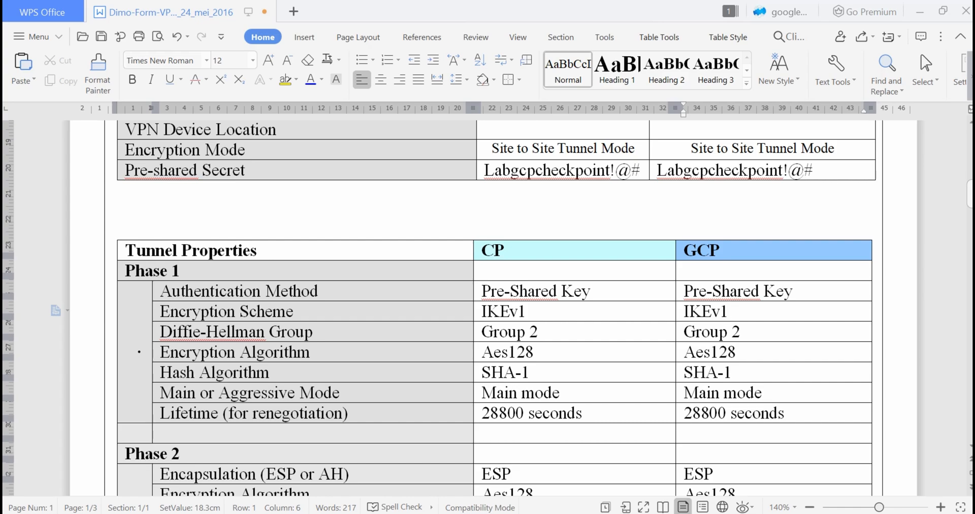
scroll(487, 305, "down", 1)
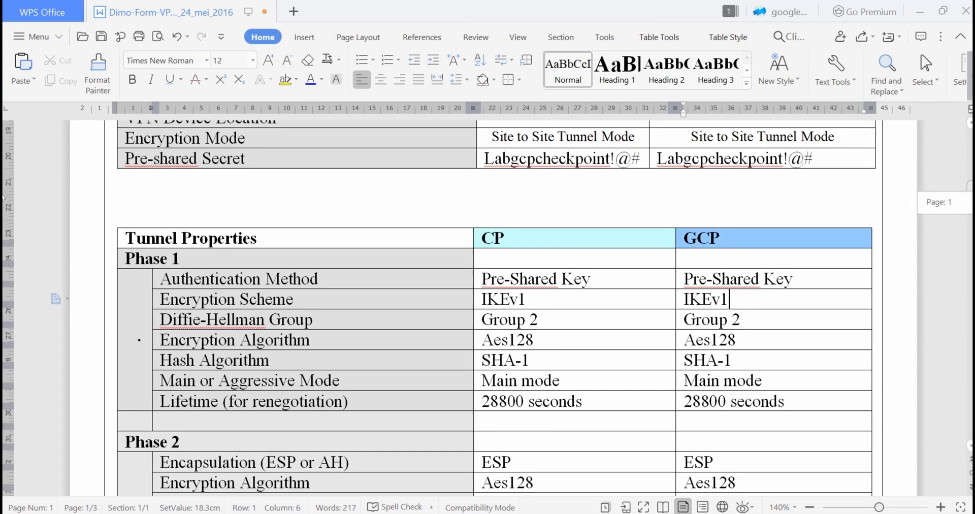
scroll(487, 307, "down", 4)
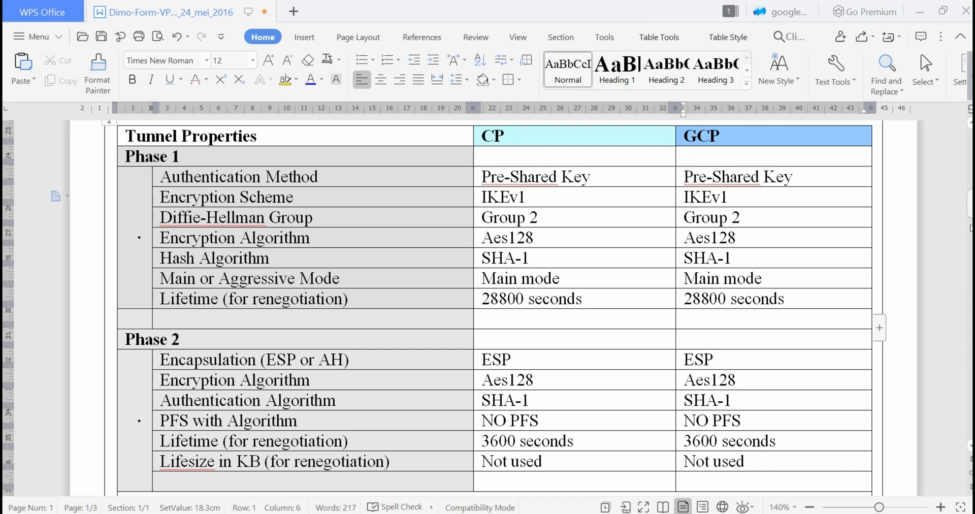
left_click_drag(971, 232, 970, 262)
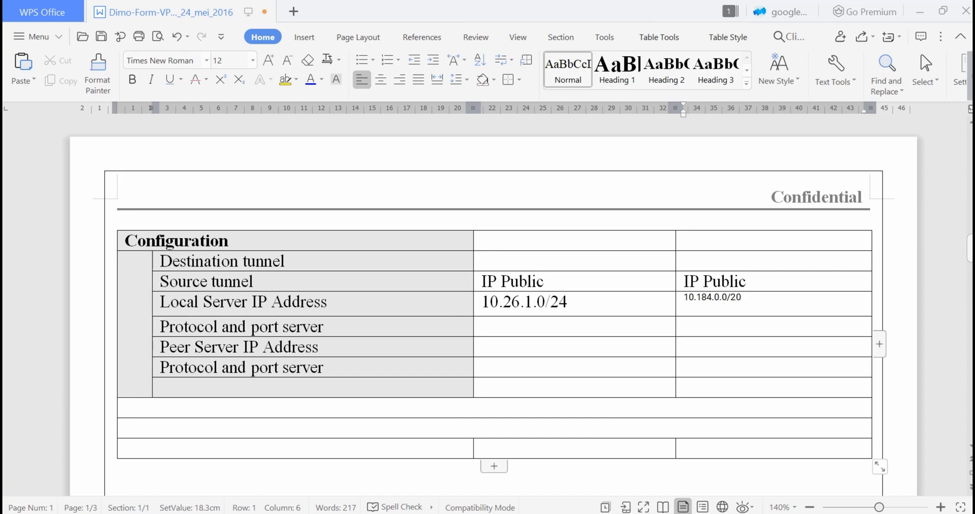
left_click_drag(688, 298, 742, 298)
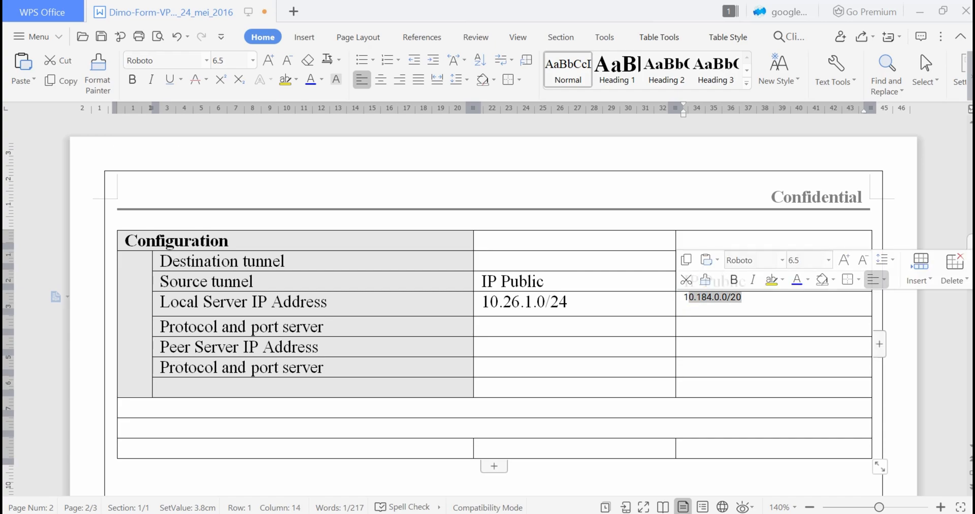
left_click(741, 296)
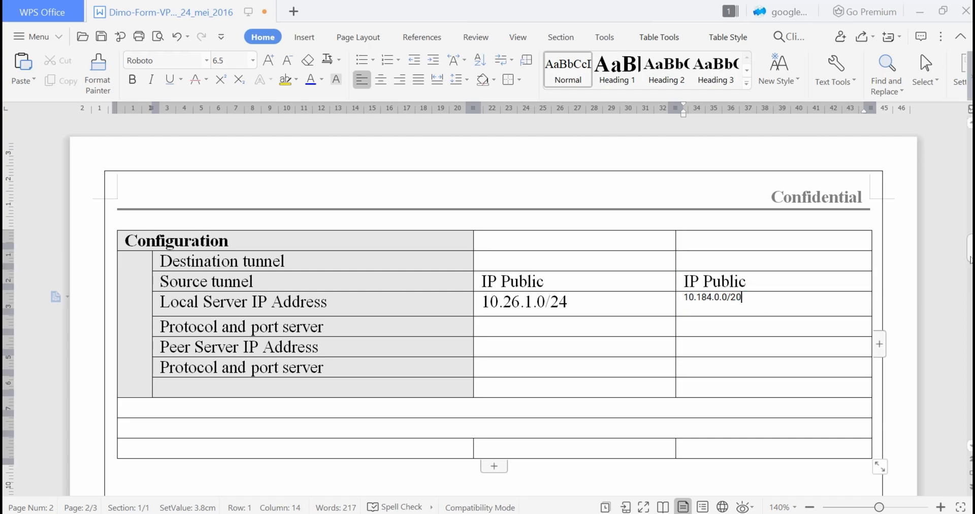
scroll(741, 290, "down", 1)
mouse_move(968, 258)
left_mouse_down()
mouse_move(969, 270)
mouse_move(968, 252)
left_mouse_up()
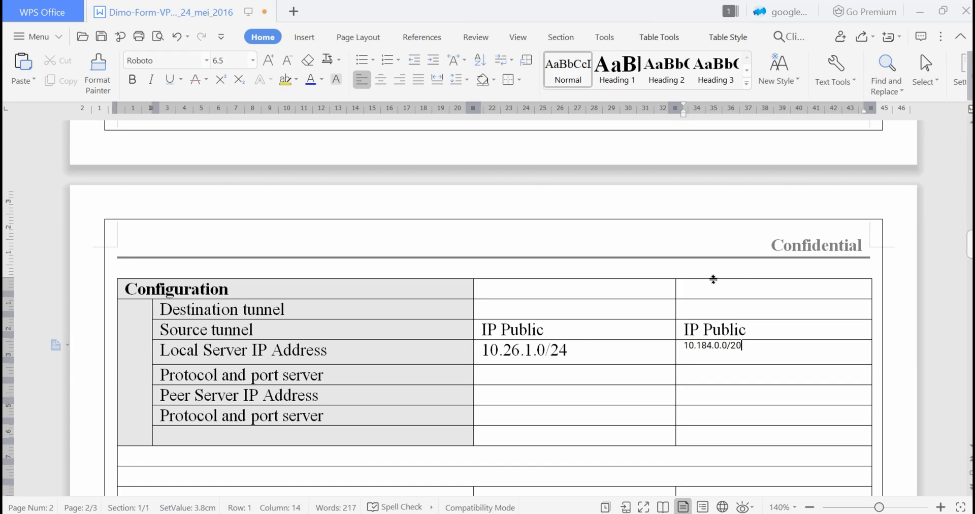
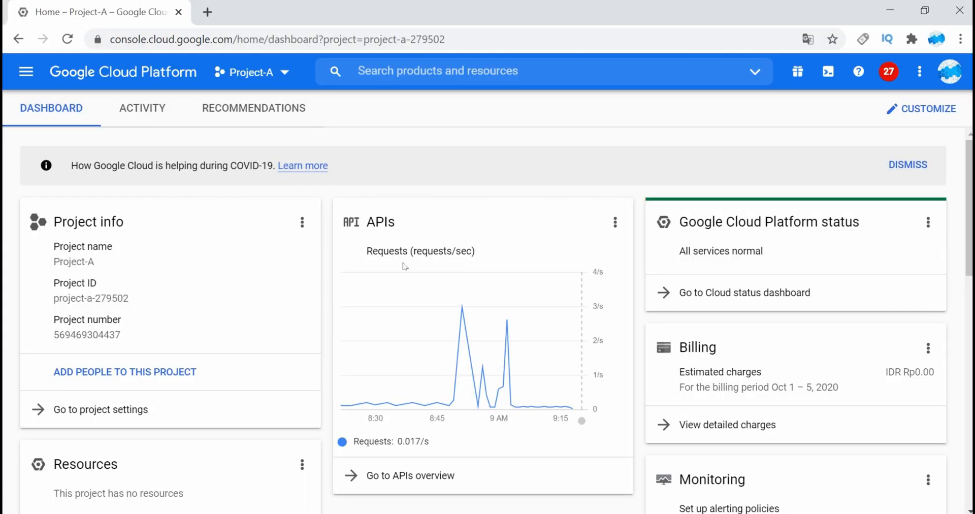
Switch to the Google Cloud console and start creating a VPN connection under Hybrid Connectivity
left_click(26, 71)
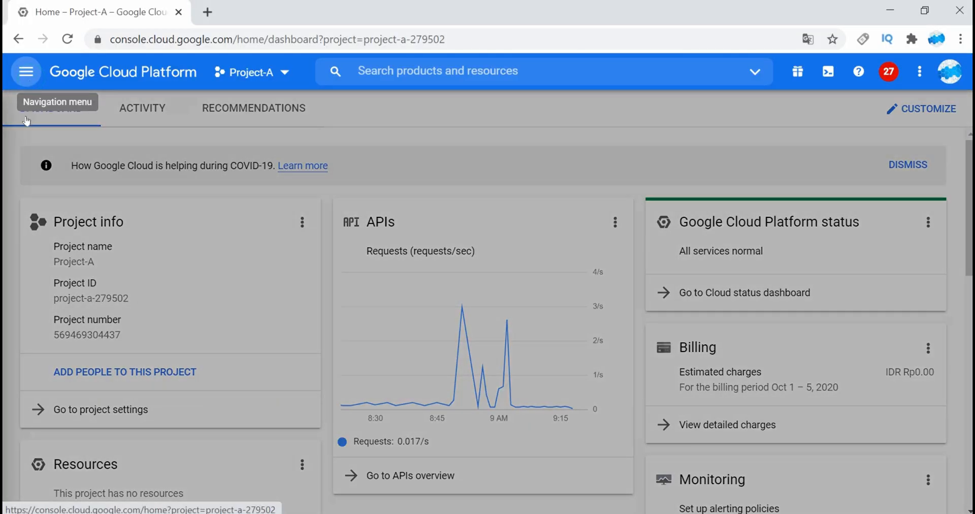
left_click_drag(216, 164, 214, 262)
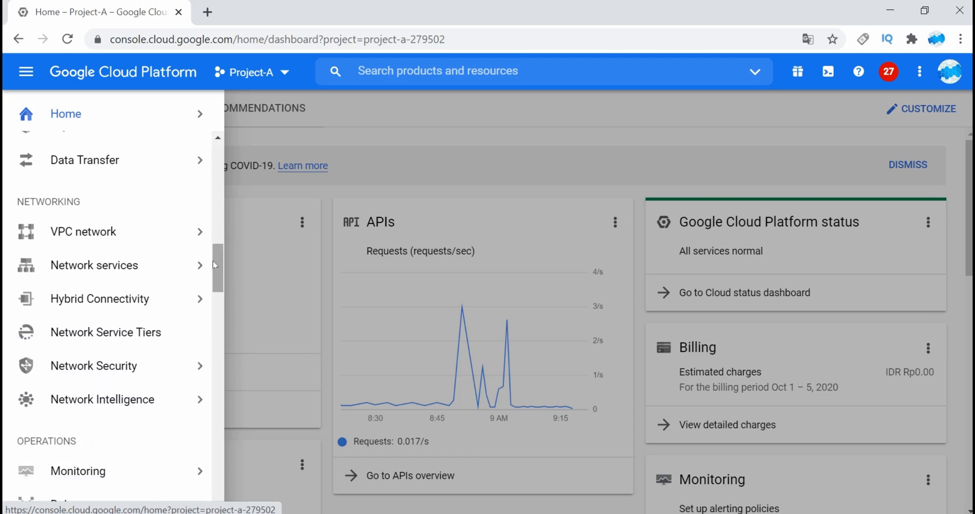
mouse_move(167, 238)
mouse_move(168, 298)
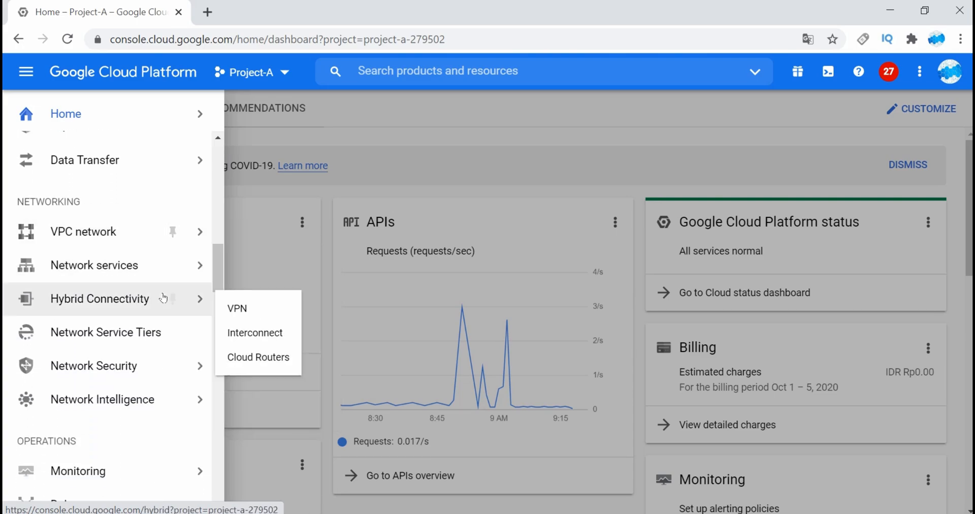
left_click(234, 305)
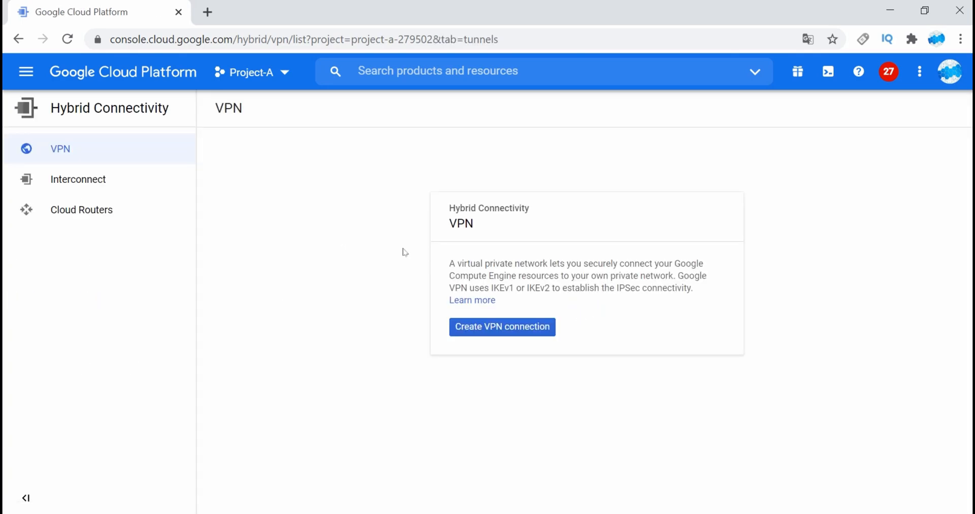
left_click(501, 327)
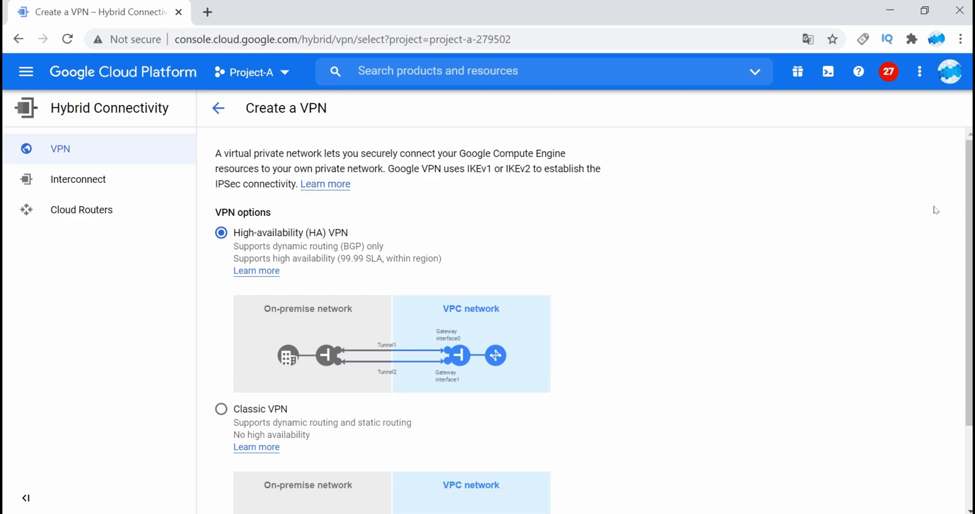
Compare the high-availability and classic VPN options, choose Classic VPN and continue to the connection form
scroll(964, 227, "down", 2)
left_click_drag(964, 227, 964, 228)
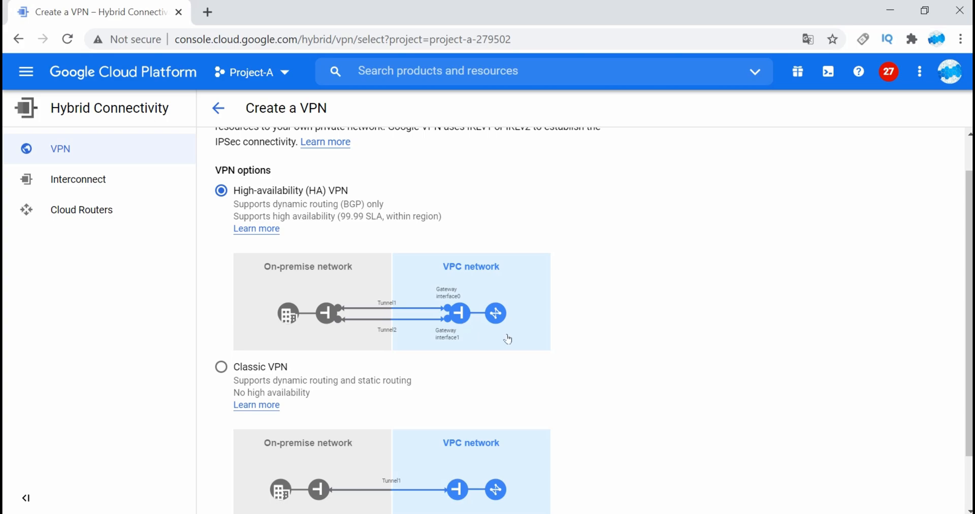
scroll(970, 328, "down", 2)
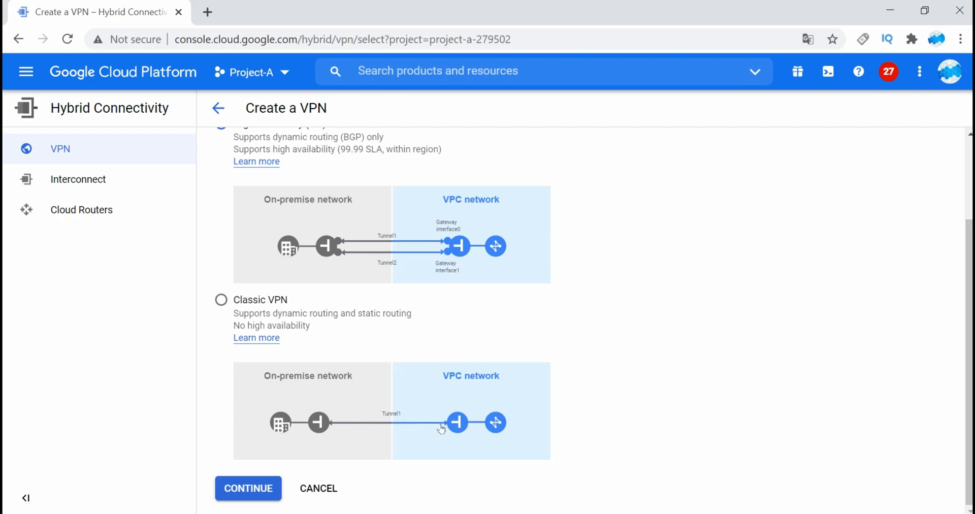
left_click_drag(968, 382, 969, 352)
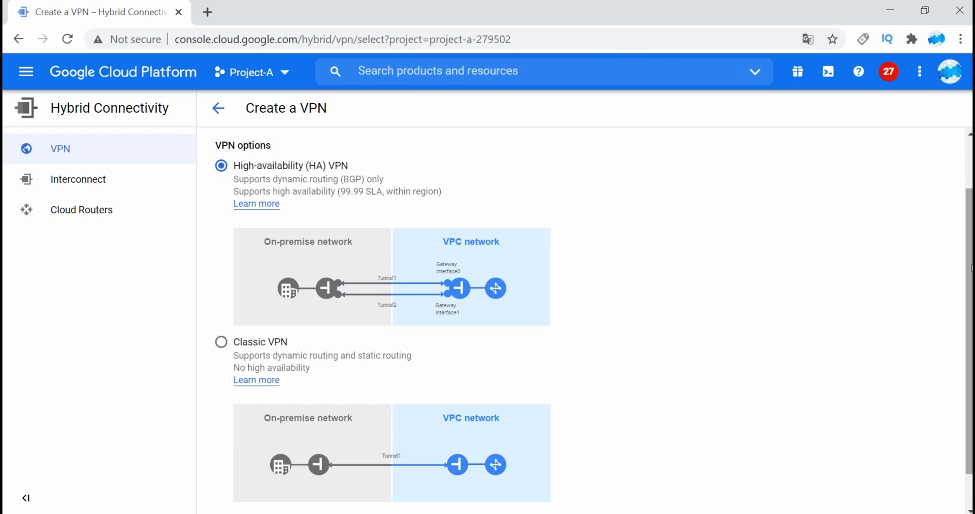
scroll(969, 268, "down", 2)
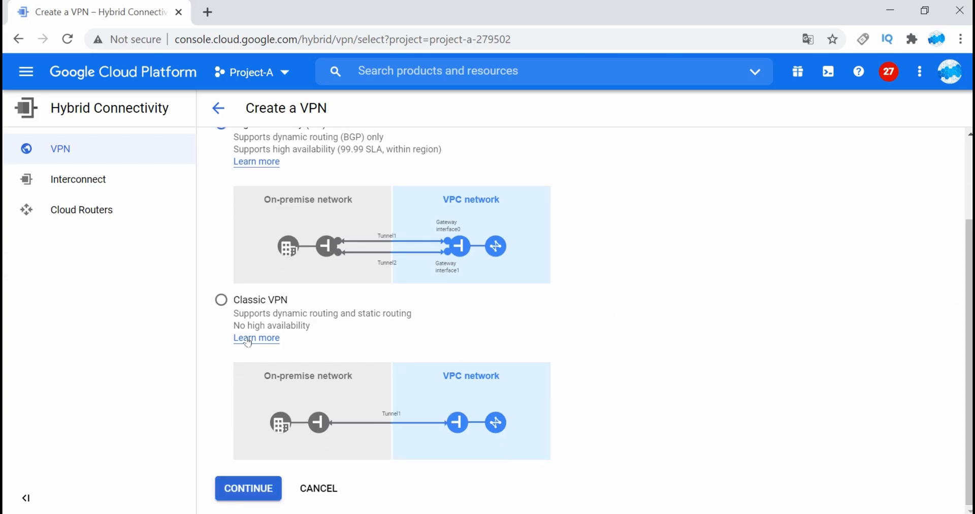
left_click(221, 302)
left_click(263, 491)
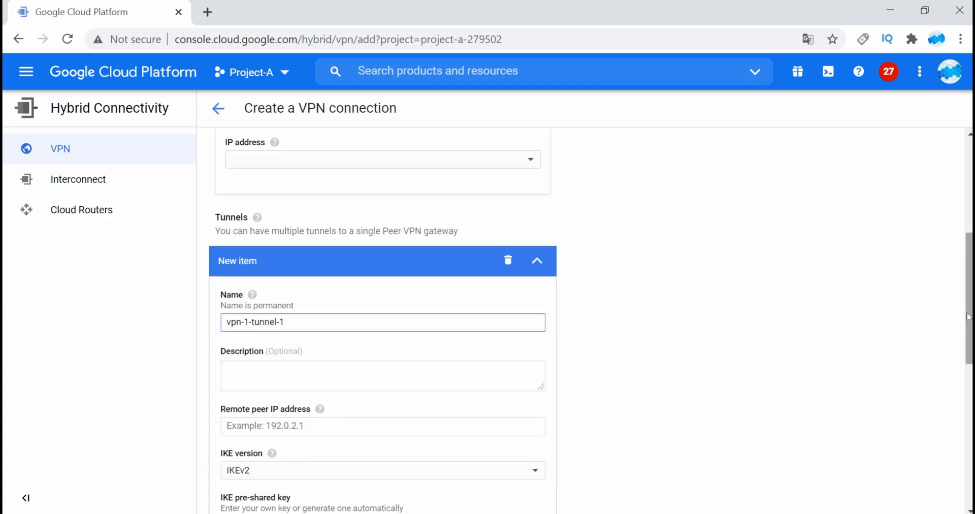
Replace the Compute Engine VPN gateway's name with peer-to-cp
scroll(969, 317, "up", 5)
left_click(284, 241)
key("BackSpace")
key("BackSpace")
key("BackSpace")
key("BackSpace")
key("BackSpace")
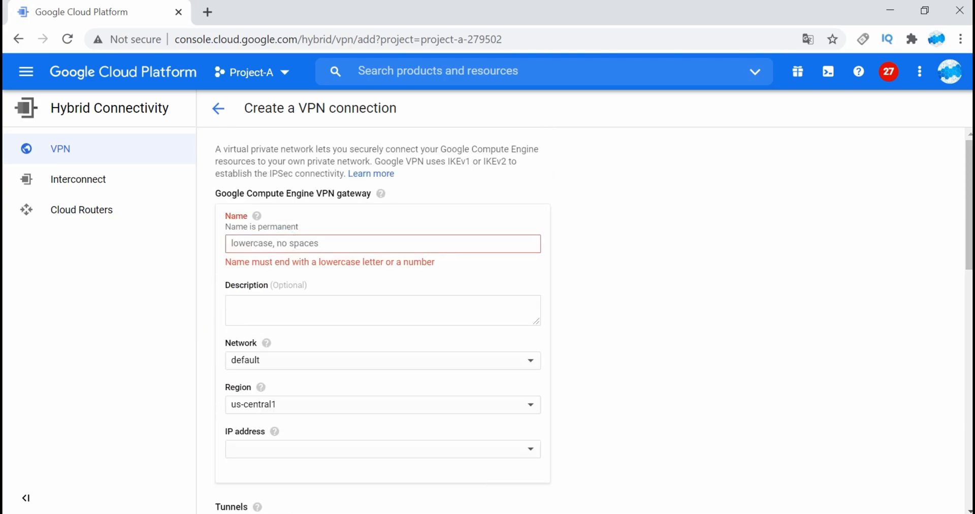
type("pe")
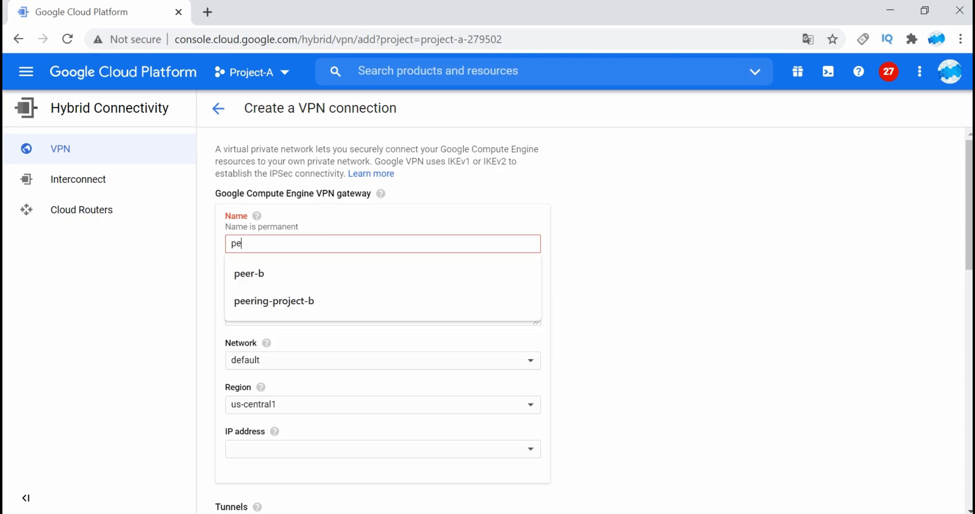
type("er-to-")
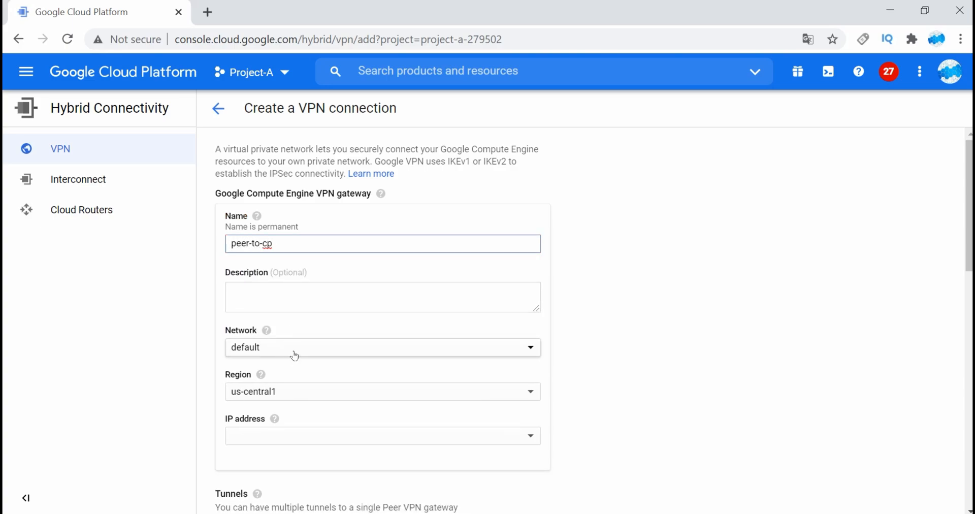
Select default as the VPN gateway's network
scroll(863, 268, "down", 2)
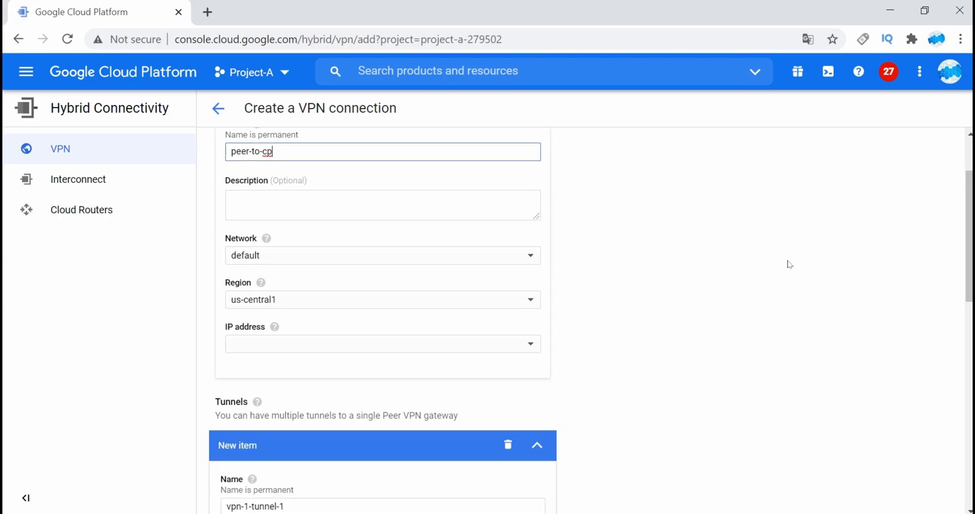
left_click(478, 256)
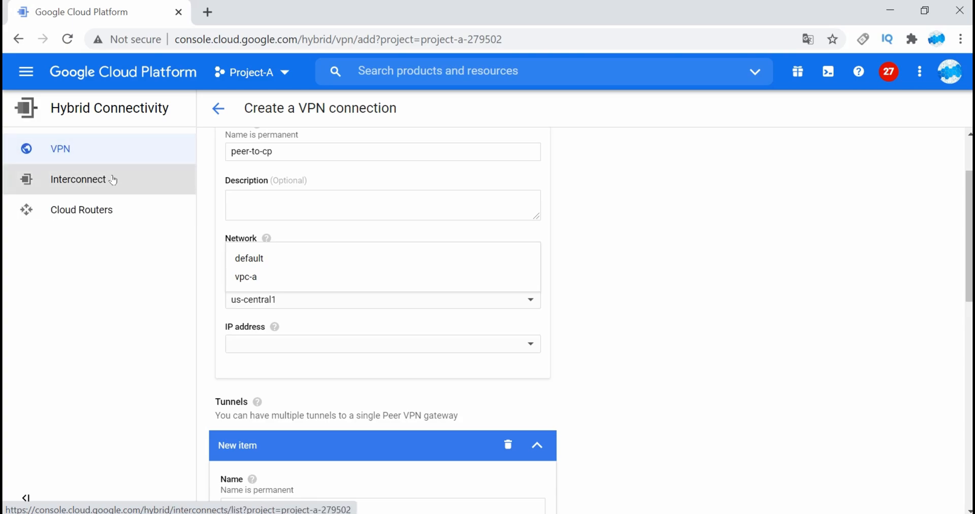
left_click(256, 259)
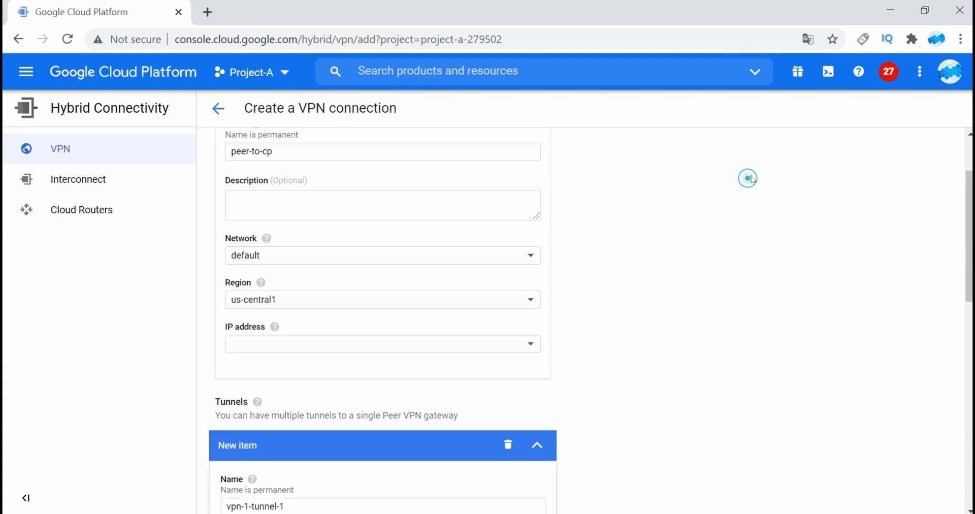
Set the VPN gateway's region to asia-southeast2
scroll(4, 240, "down", 1)
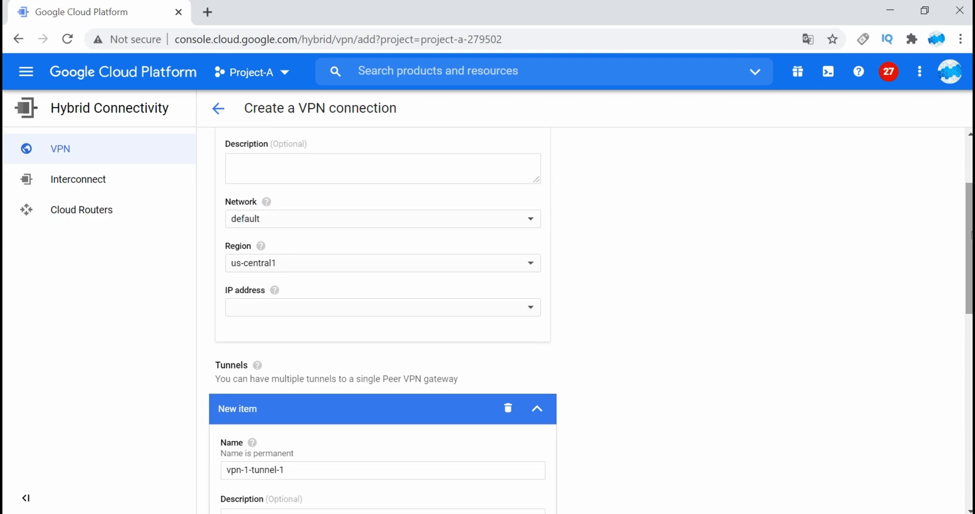
left_click(275, 266)
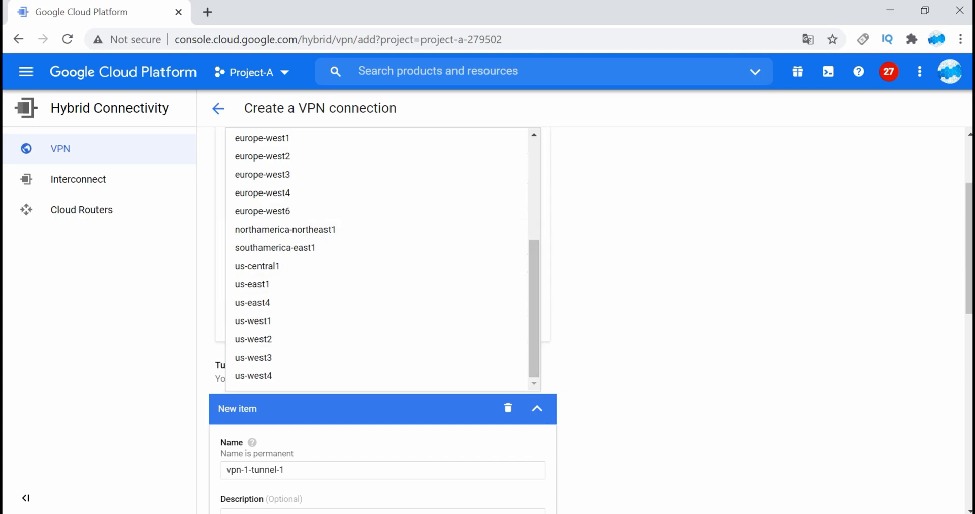
key("alt+Tab")
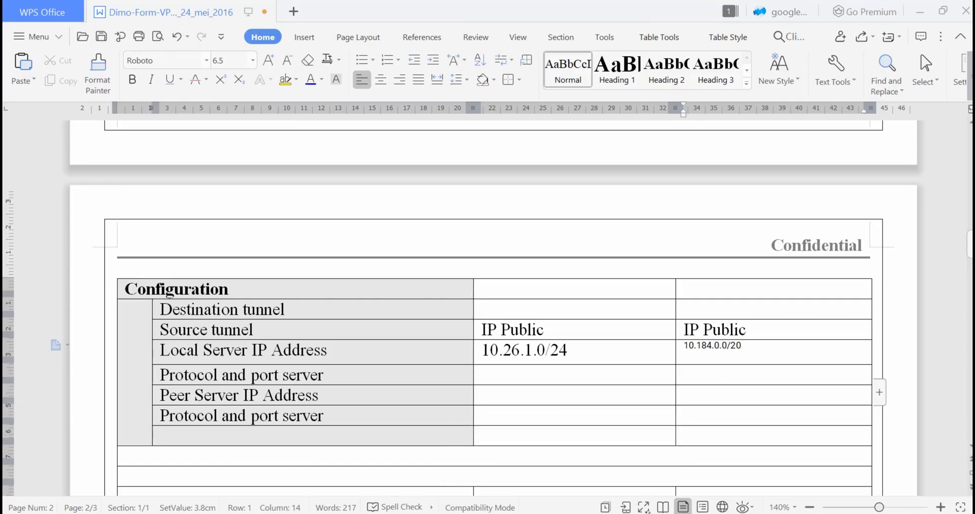
key("alt+Tab")
left_click(376, 270)
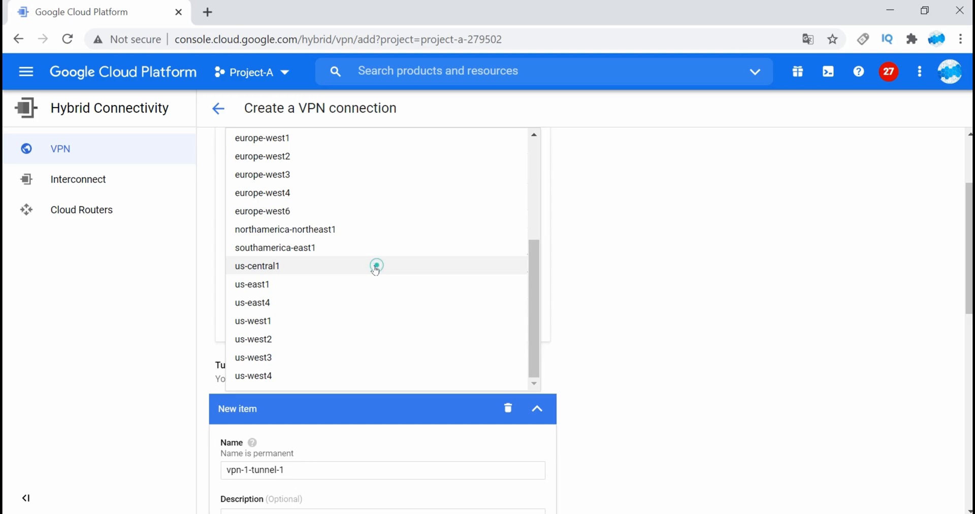
left_click_drag(534, 298, 553, 198)
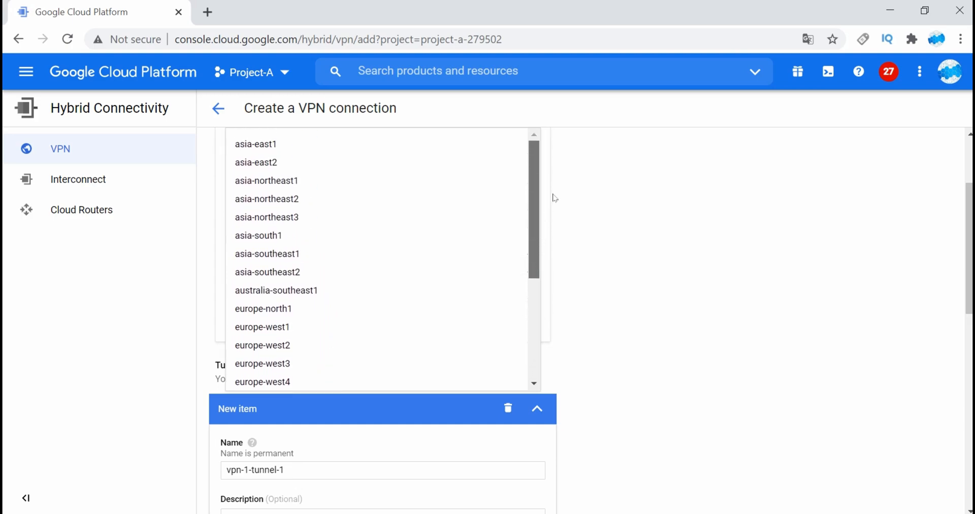
left_click(296, 271)
left_click(317, 315)
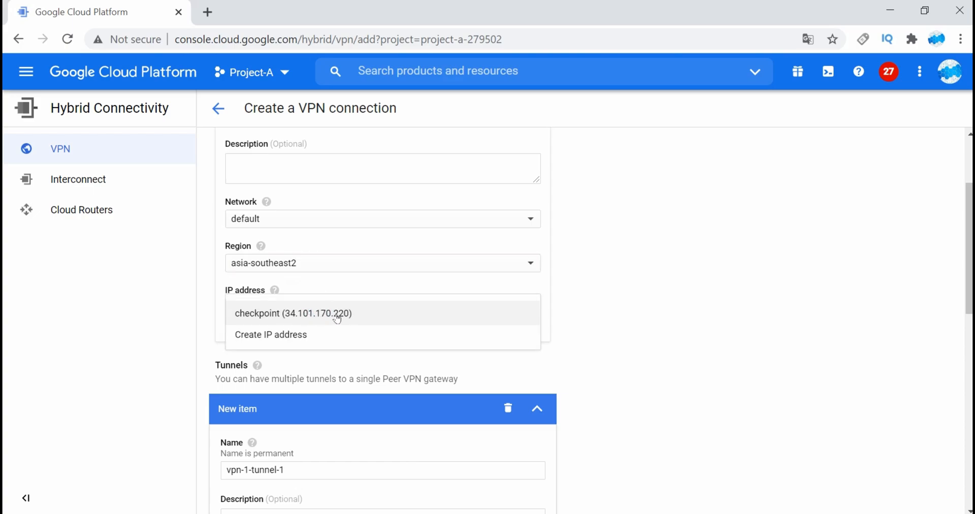
left_click(267, 334)
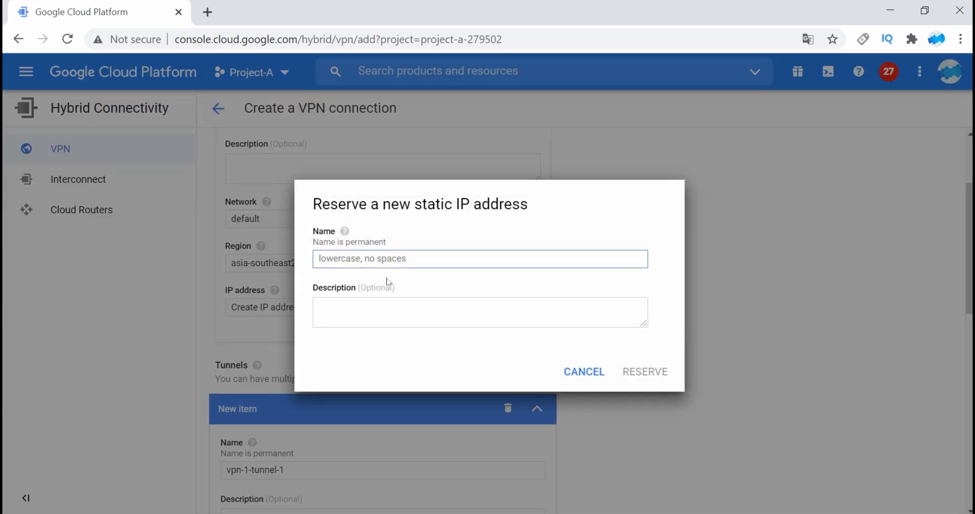
type("chekc")
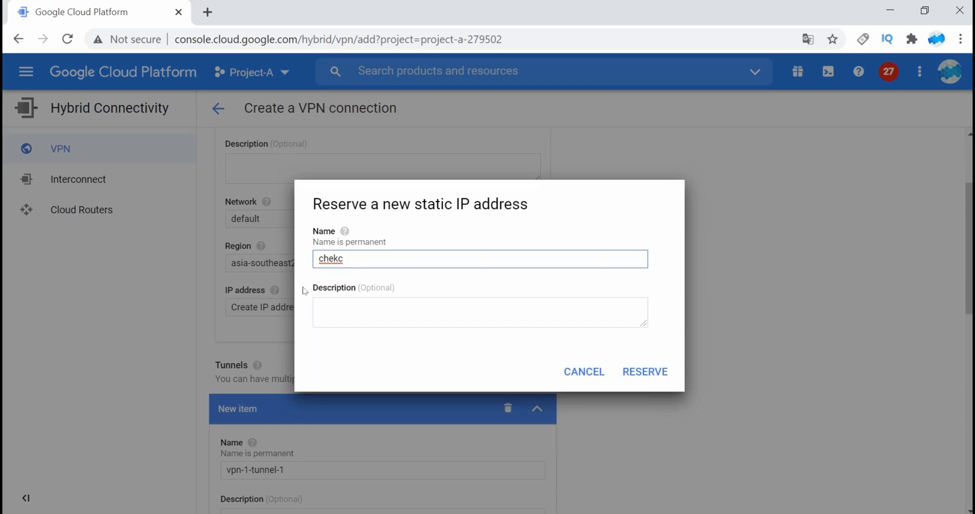
left_click(584, 372)
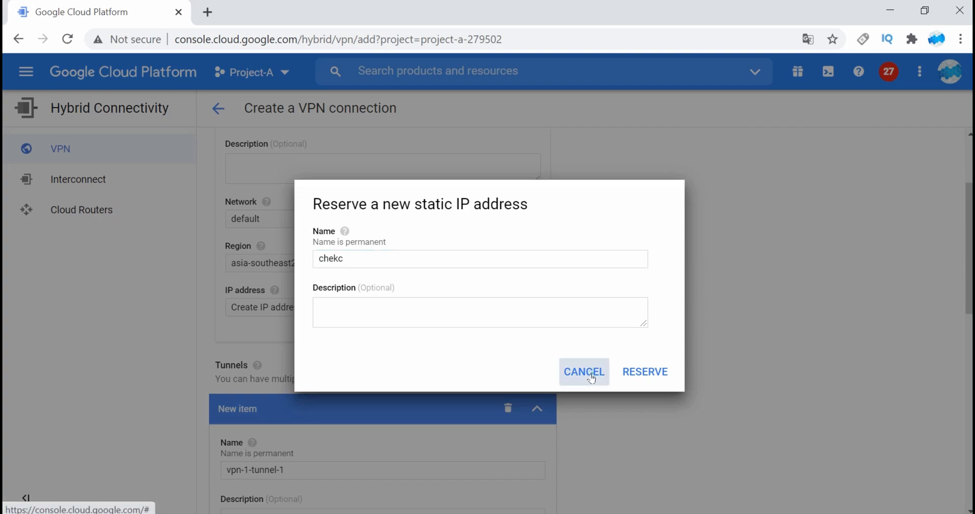
Assign the existing reserved address named checkpoint as the VPN gateway's IP address
left_click(318, 307)
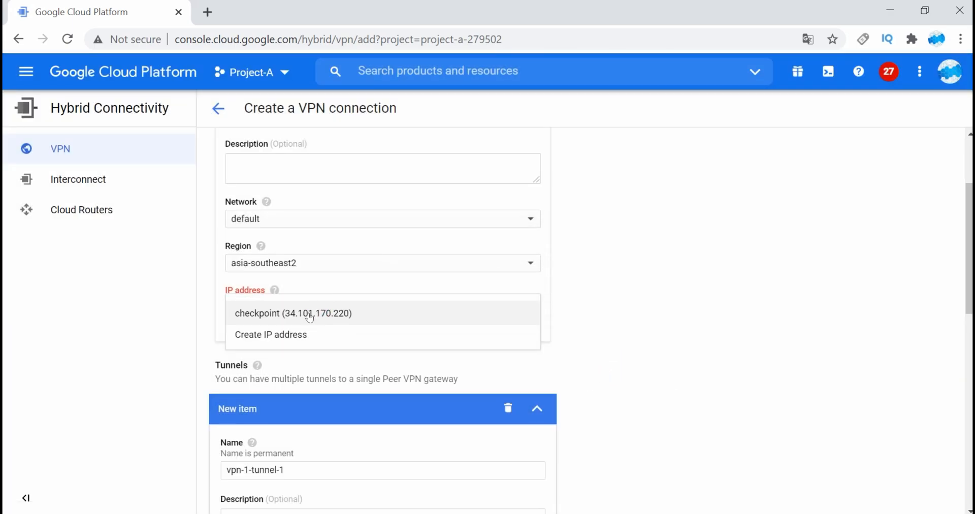
left_click(310, 315)
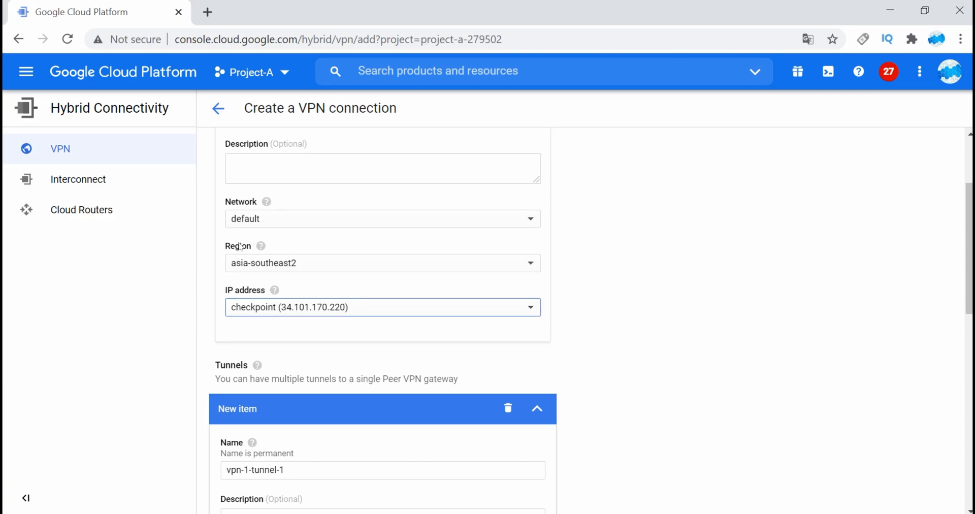
Enter the Check Point gateway's public IP as the tunnel's remote peer address and set the IKE version to IKEv1
left_click_drag(967, 273, 966, 357)
left_click(260, 328)
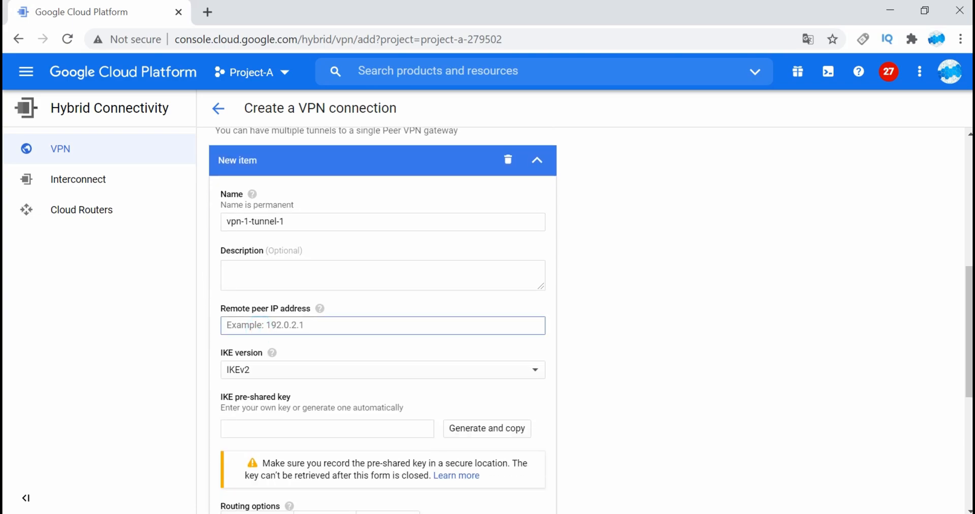
type("1")
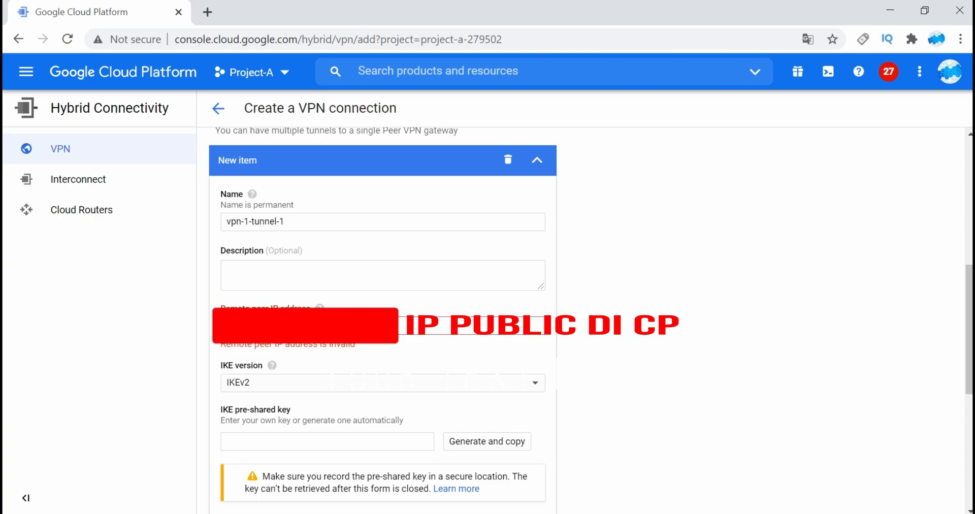
type("1")
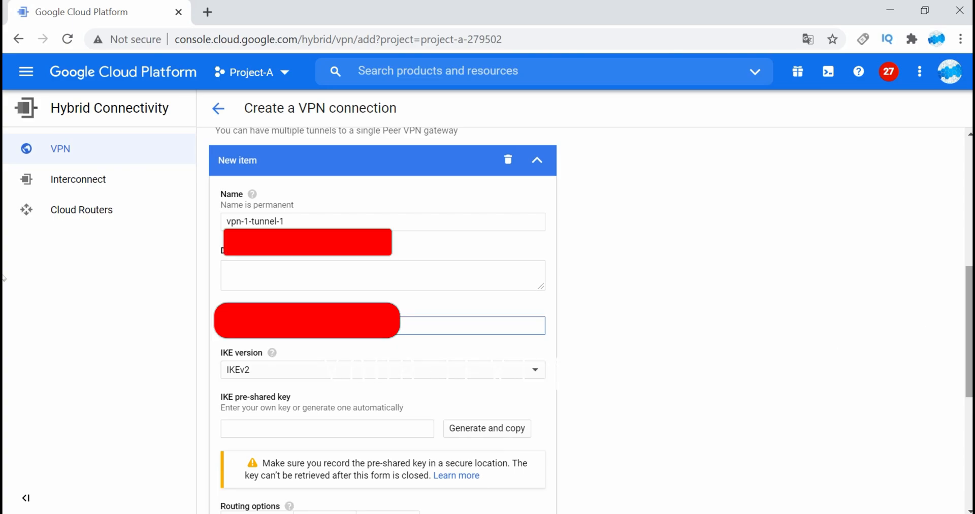
scroll(968, 294, "down", 2)
left_click(503, 294)
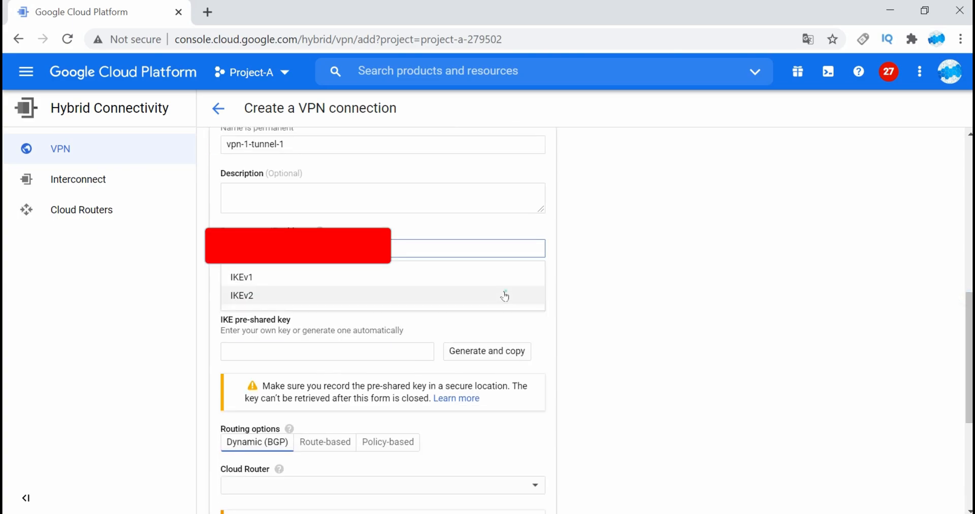
left_click(321, 279)
Copy the Checkpoint pre-shared secret from the VPN form in WPS Office and paste it as the tunnel's IKE pre-shared key in Google Cloud
left_click(283, 351)
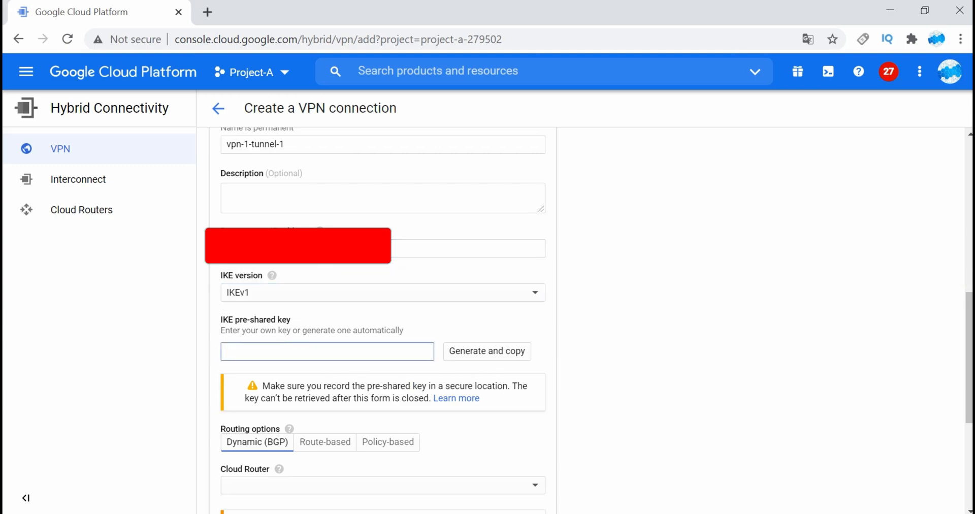
key("alt+Tab")
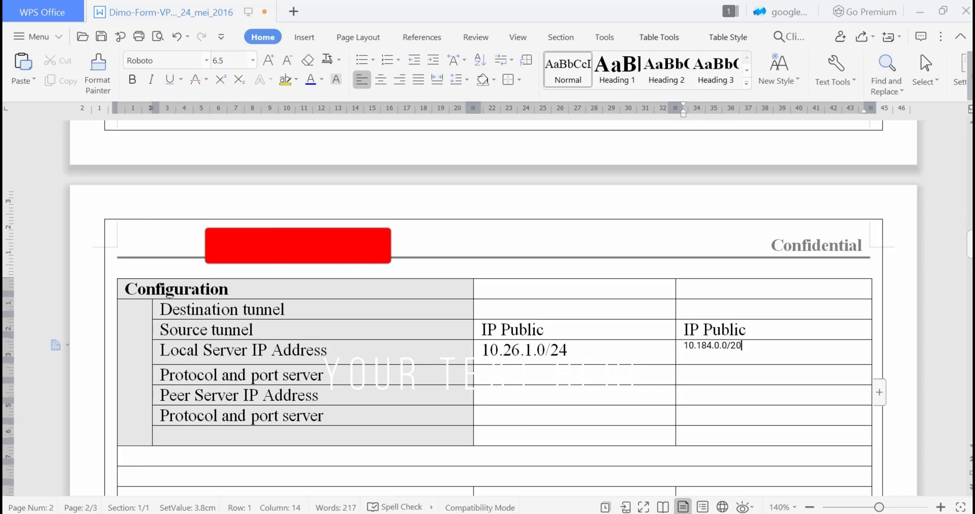
left_click_drag(970, 256, 970, 185)
left_click_drag(484, 423, 634, 424)
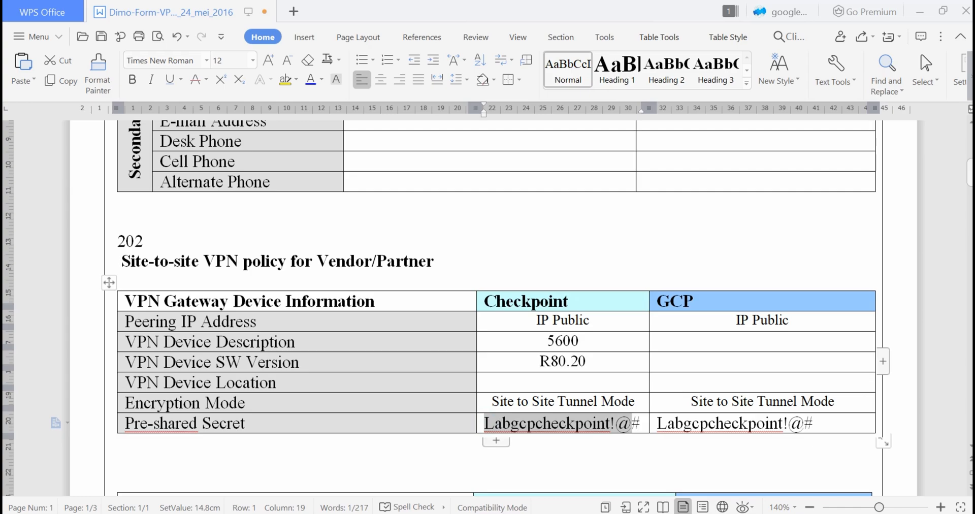
right_click(622, 424)
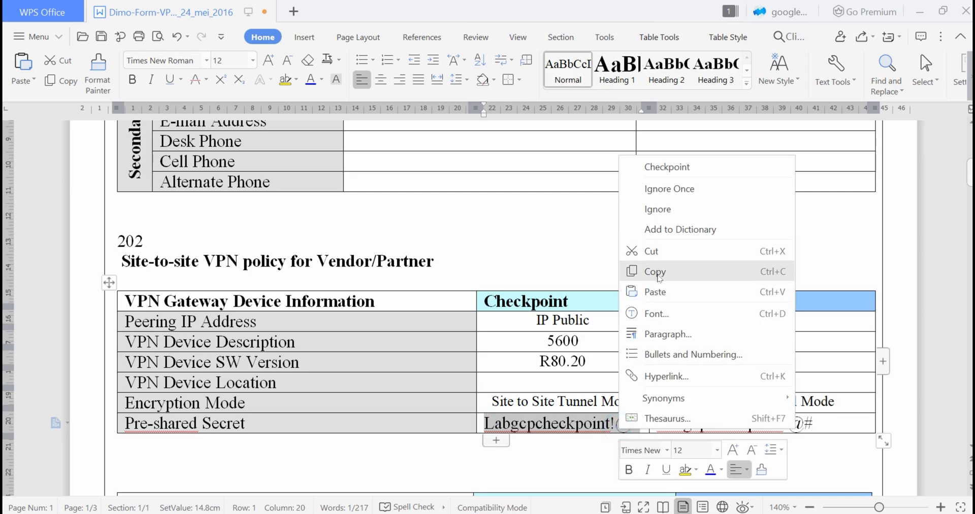
left_click(657, 274)
key("alt+Tab")
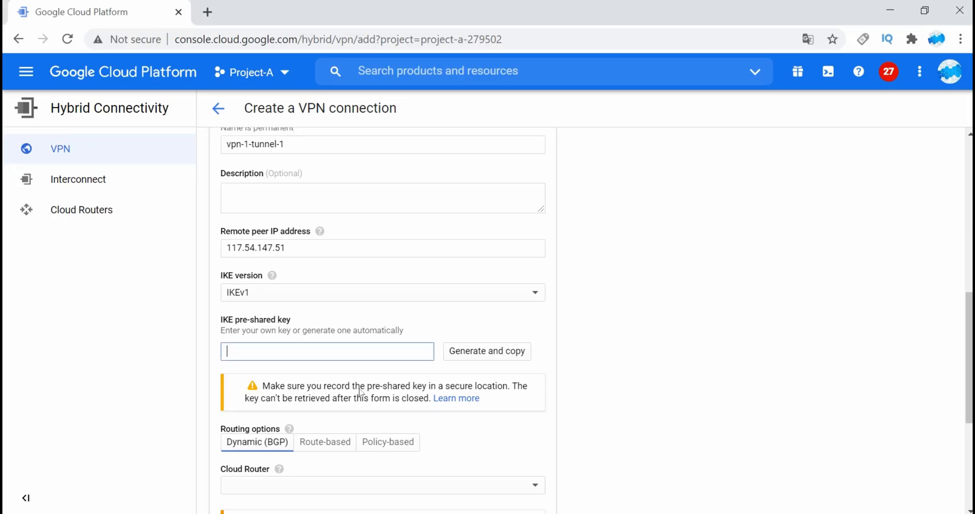
right_click(350, 352)
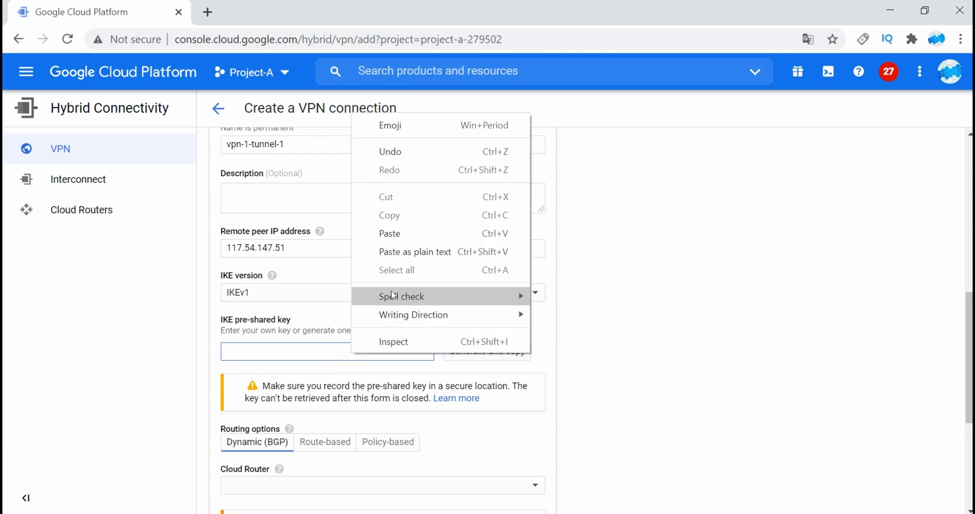
left_click(388, 231)
Make the tunnel's routing policy-based, with remote network IP range 10.26.1.0/24 and local subnetwork default (10.184.0.0/20)
left_click_drag(968, 309, 959, 381)
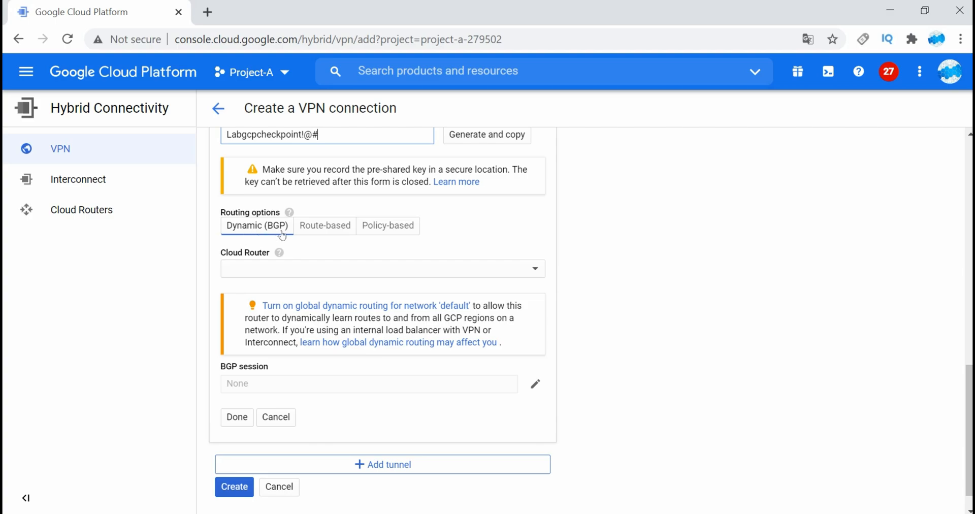
left_click(374, 227)
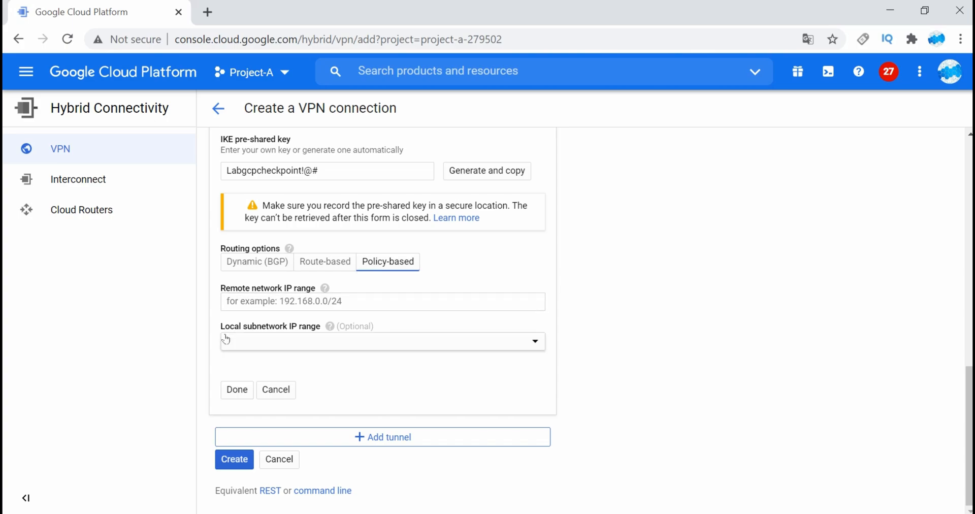
scroll(589, 320, "up", 1)
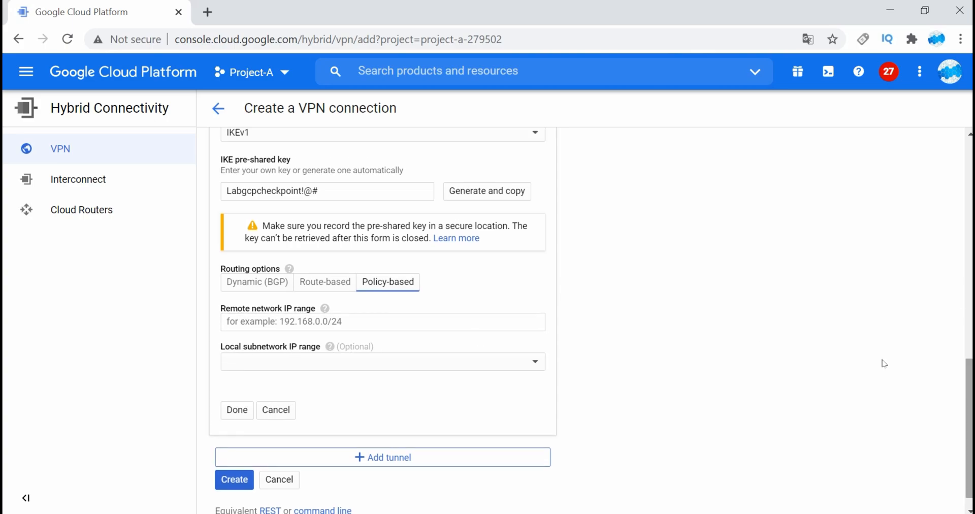
left_click(262, 321)
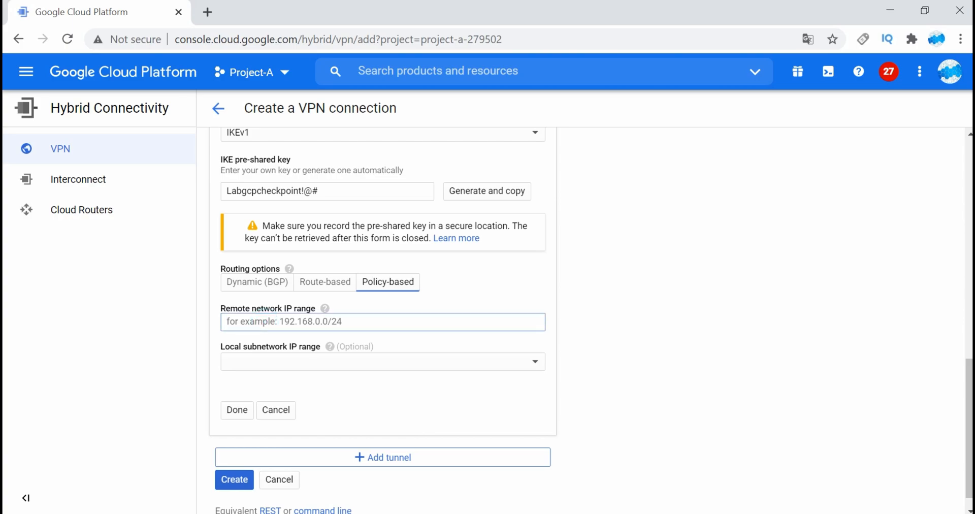
type("10.")
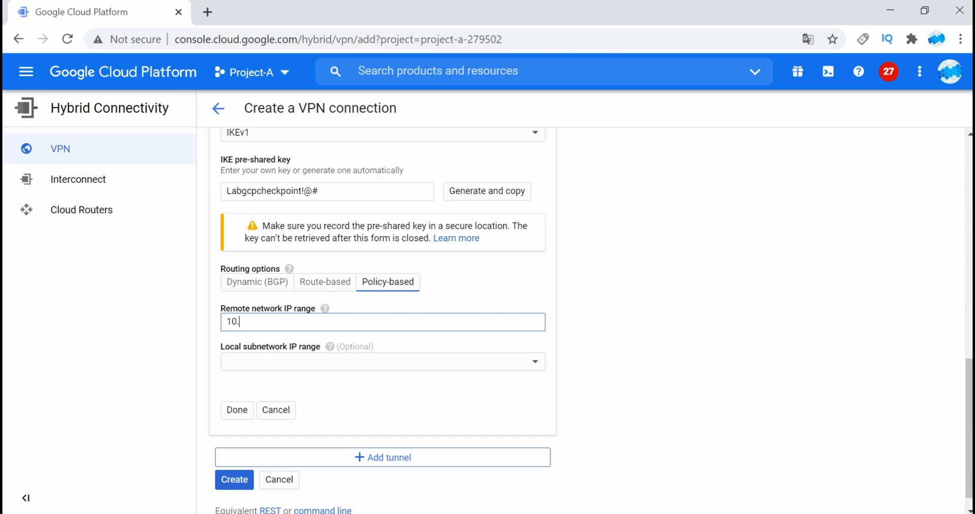
type("26.1.0/24")
left_click(294, 363)
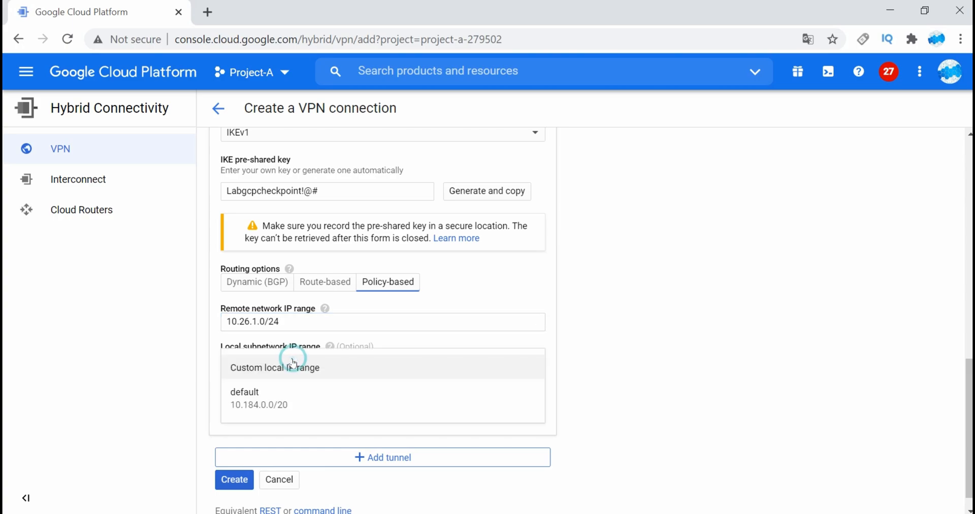
left_click(272, 404)
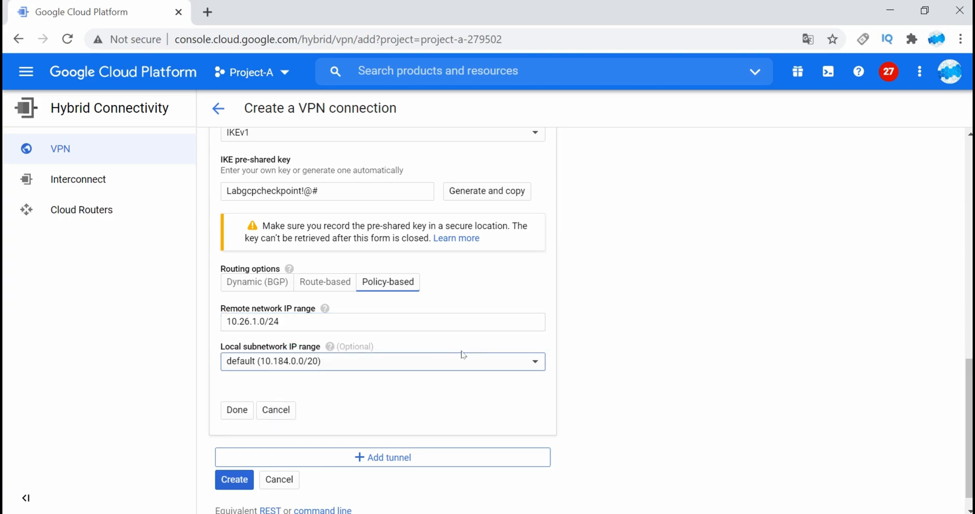
Finish the tunnel definition for vpn-1-tunnel-1 and create the VPN connection
scroll(558, 370, "down", 1)
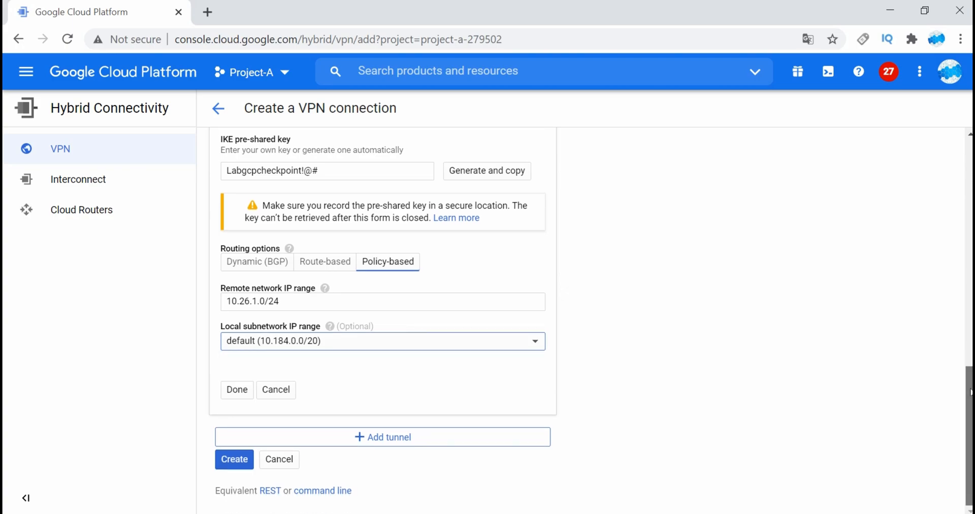
left_click(238, 394)
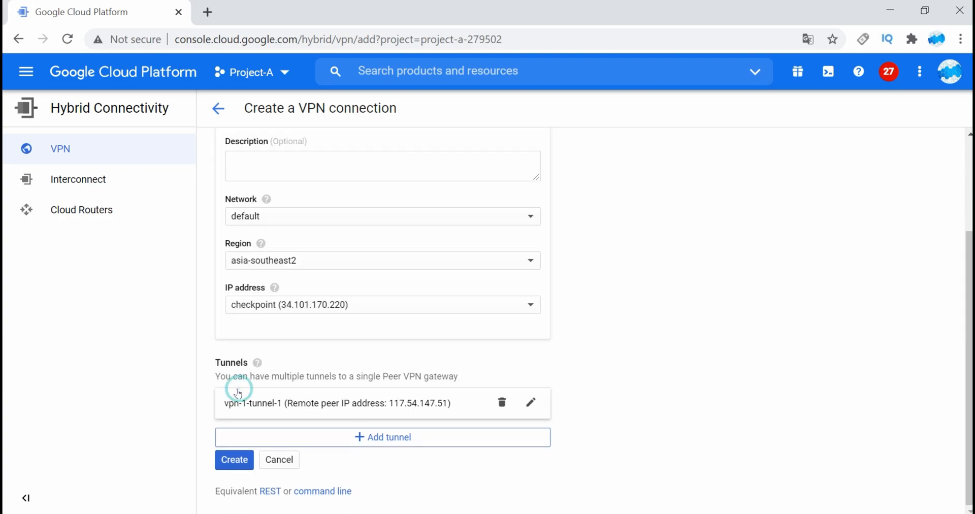
left_click(243, 461)
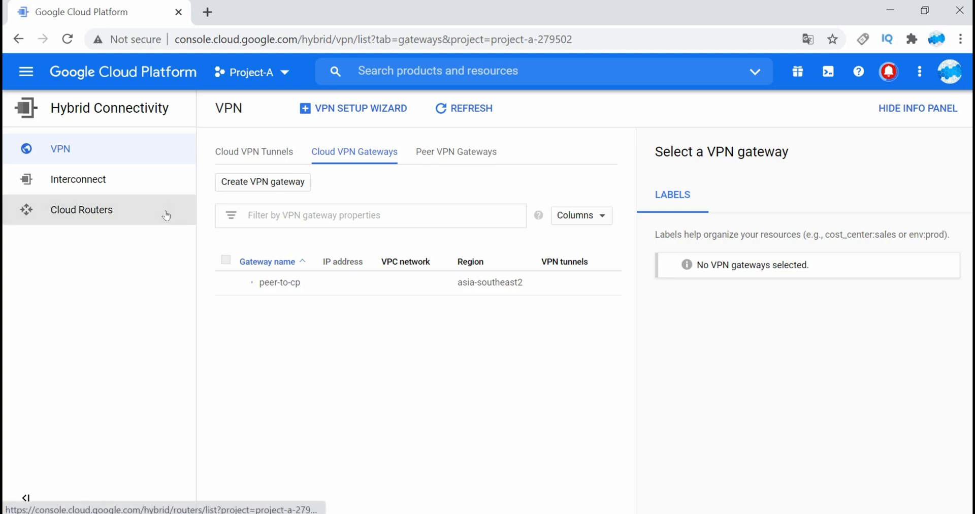
Open the project's VPC network routes list and show 100 rows per page
left_click(25, 84)
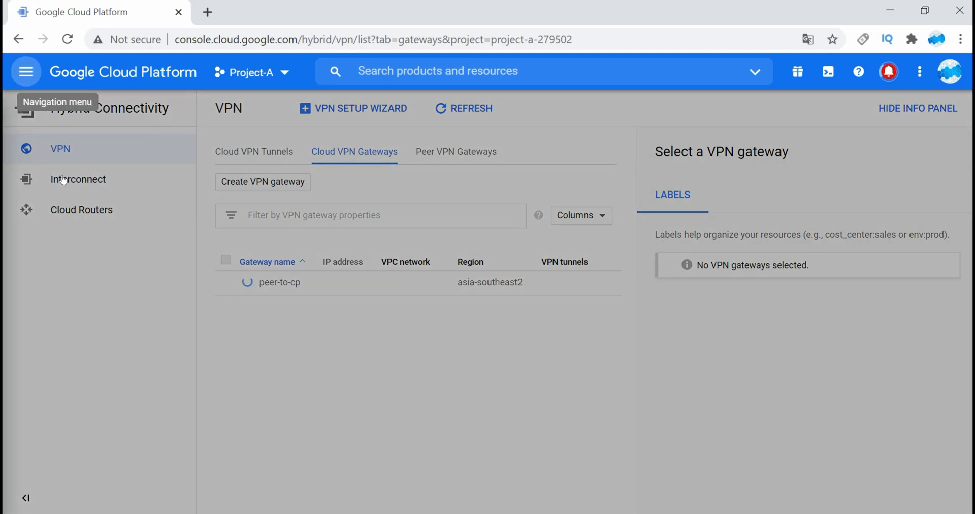
mouse_move(170, 285)
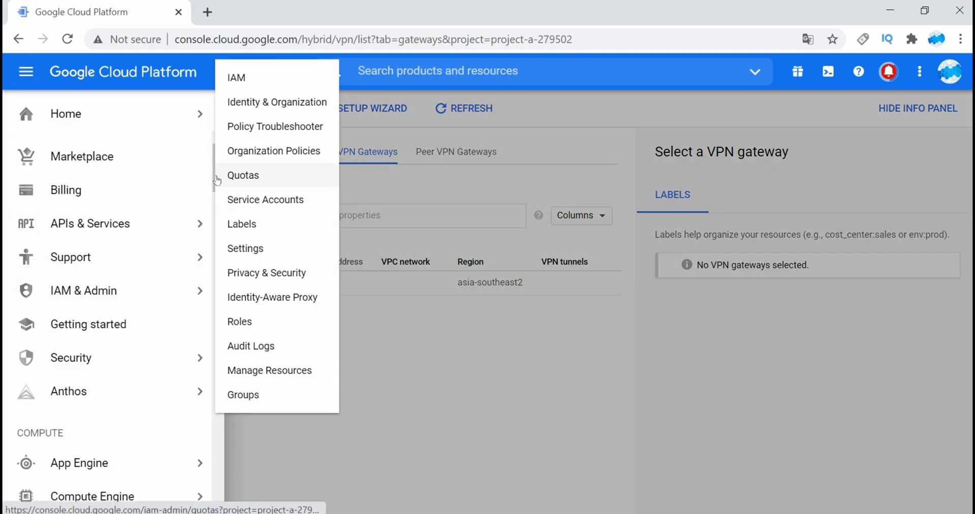
left_click_drag(216, 177, 216, 288)
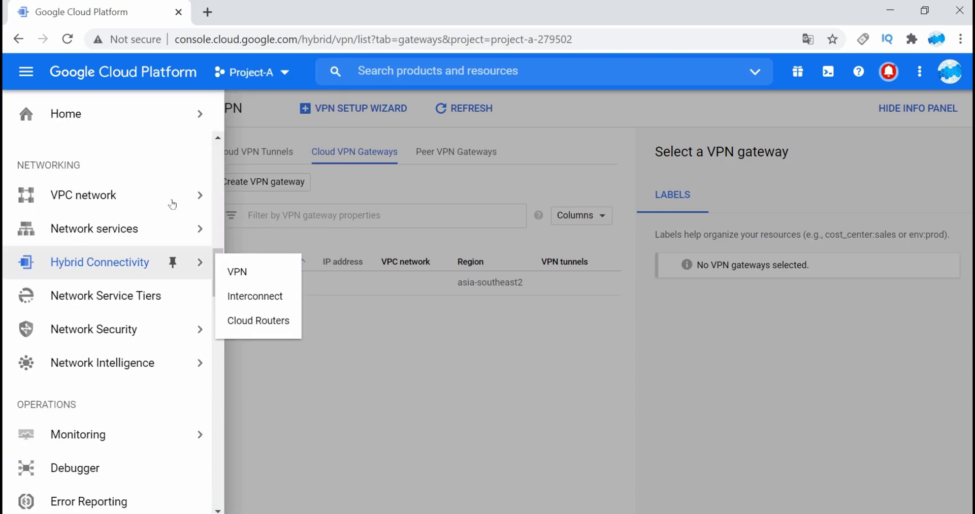
mouse_move(172, 203)
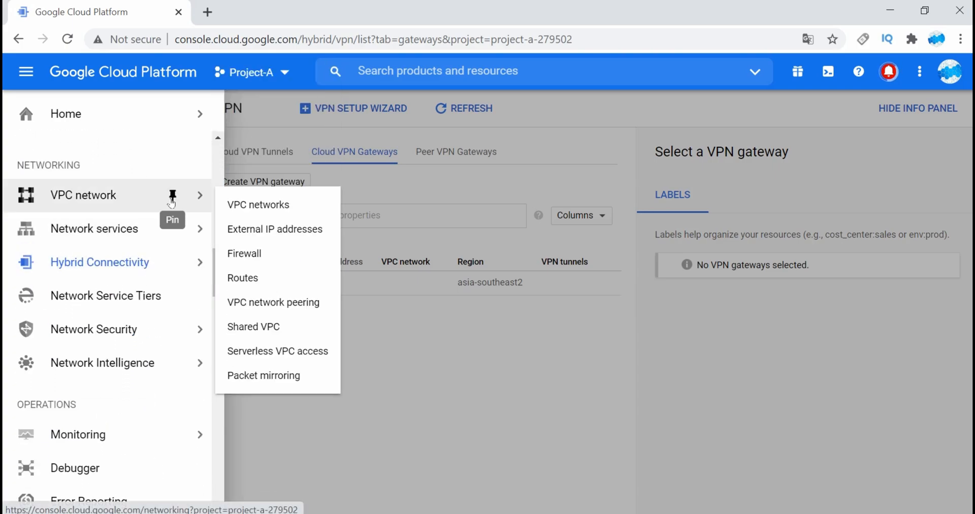
left_click(251, 277)
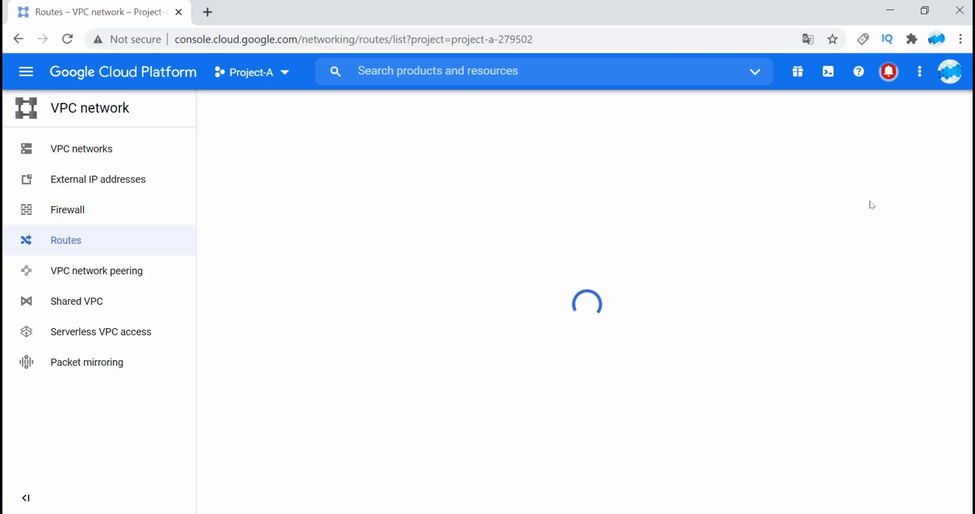
left_click_drag(966, 216, 962, 476)
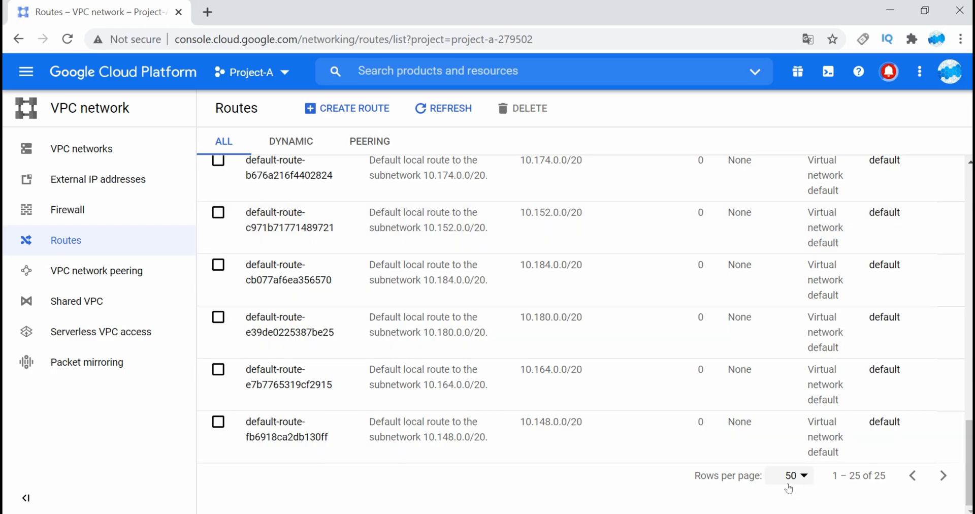
left_click(797, 482)
left_click(794, 442)
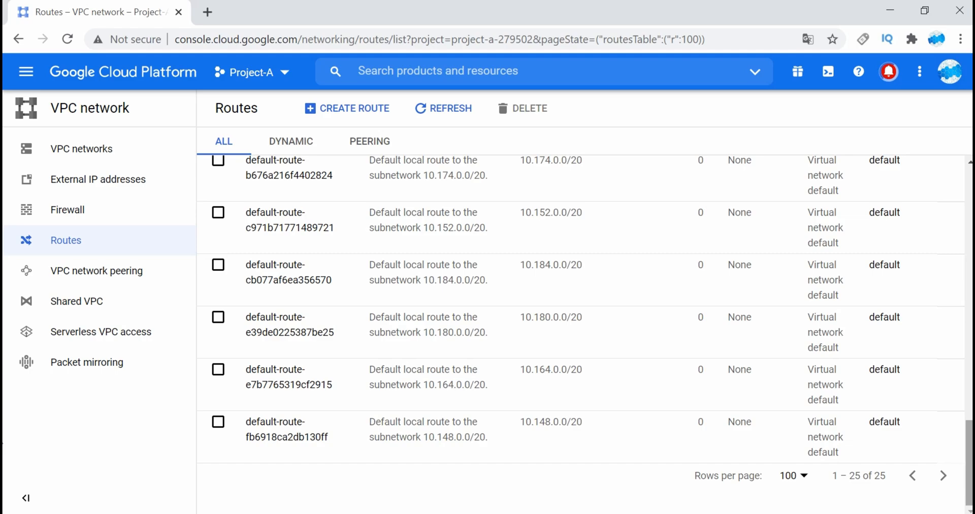
mouse_move(969, 434)
left_mouse_down()
mouse_move(964, 165)
mouse_move(963, 443)
left_mouse_up()
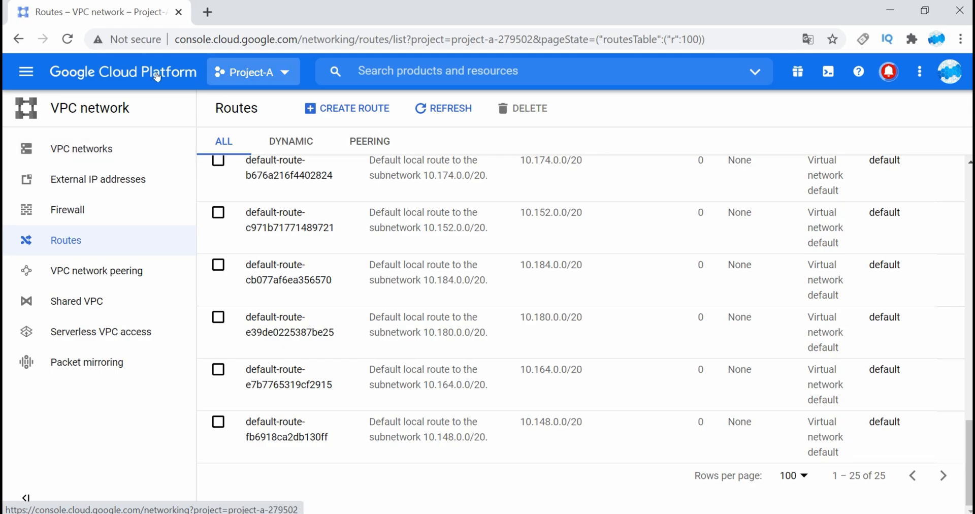
Reload the routes list and look through it for the VPN tunnel's route to the remote network
left_click(69, 43)
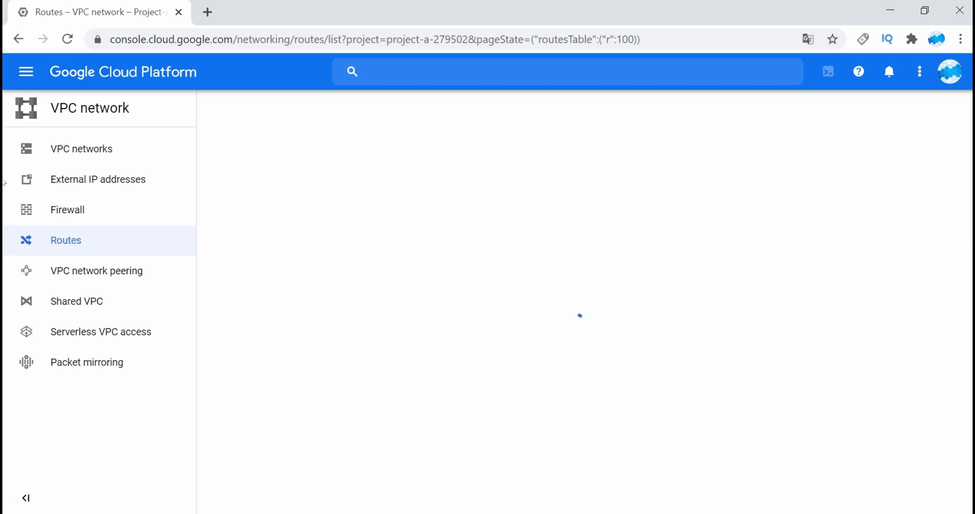
scroll(584, 330, "down", 20)
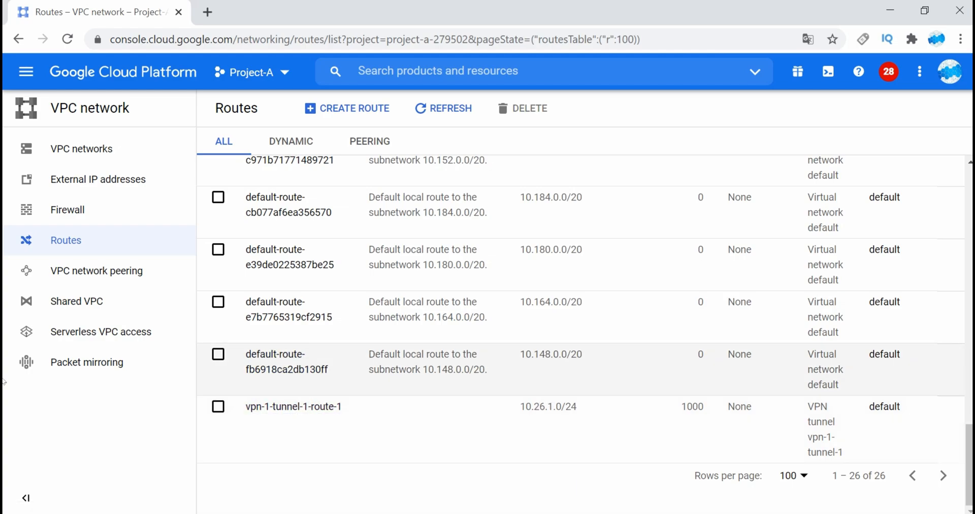
left_click_drag(969, 468, 953, 166)
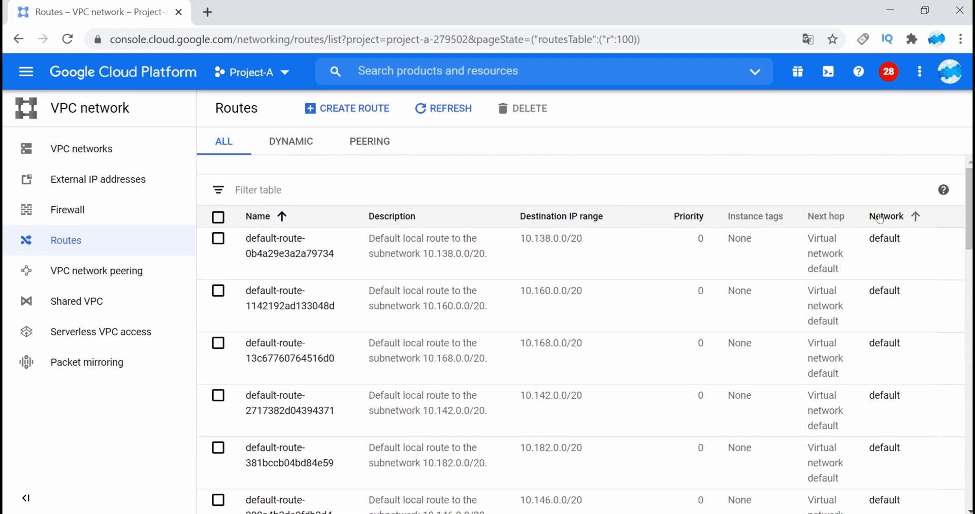
scroll(710, 355, "down", 20)
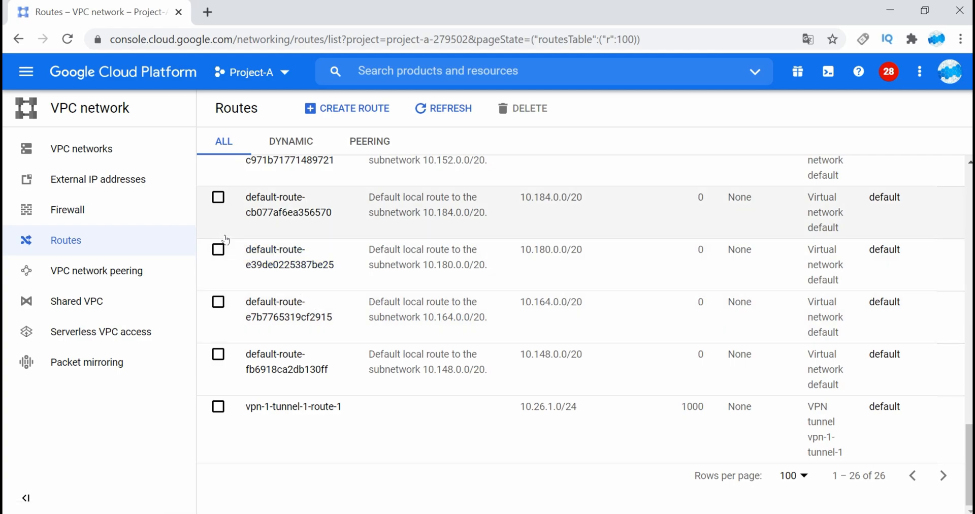
Go to the Compute Engine VM instances and start creating a new VM instance
left_click(28, 79)
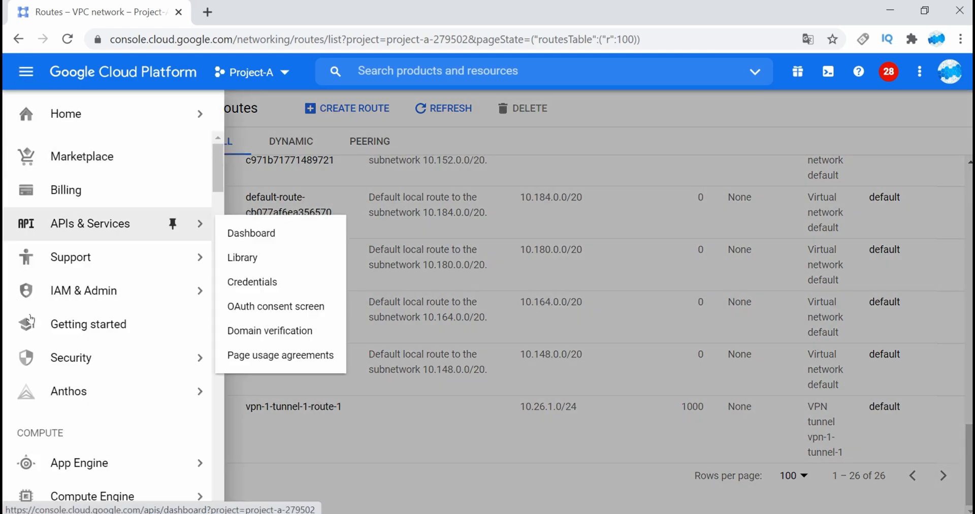
mouse_move(155, 497)
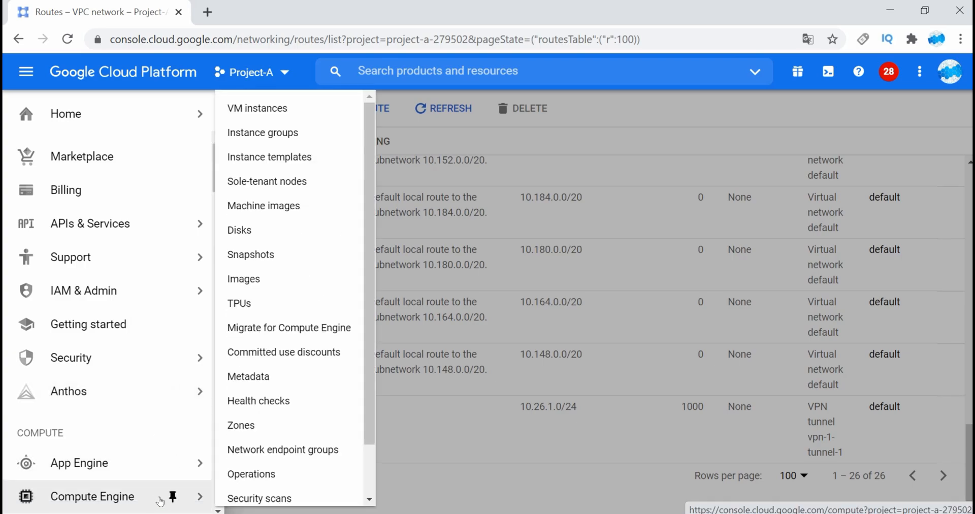
left_click(305, 104)
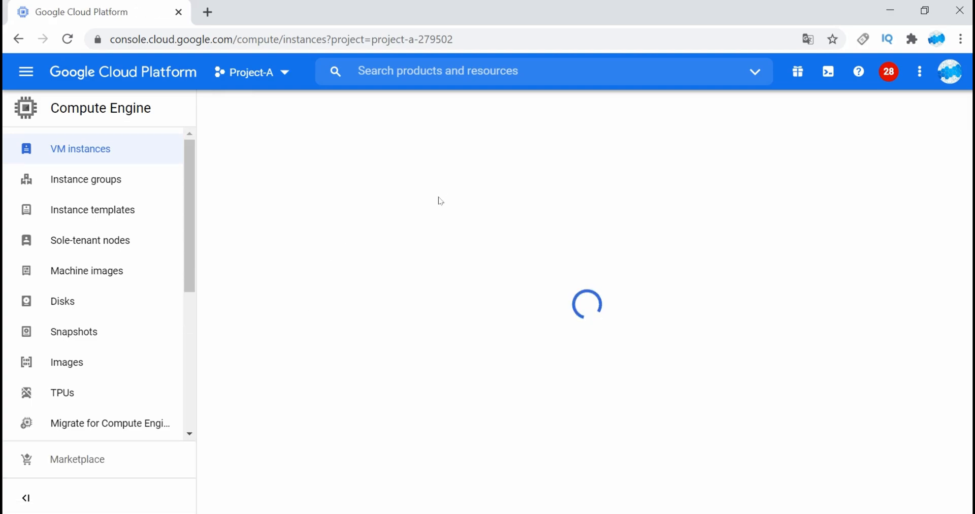
left_click(470, 341)
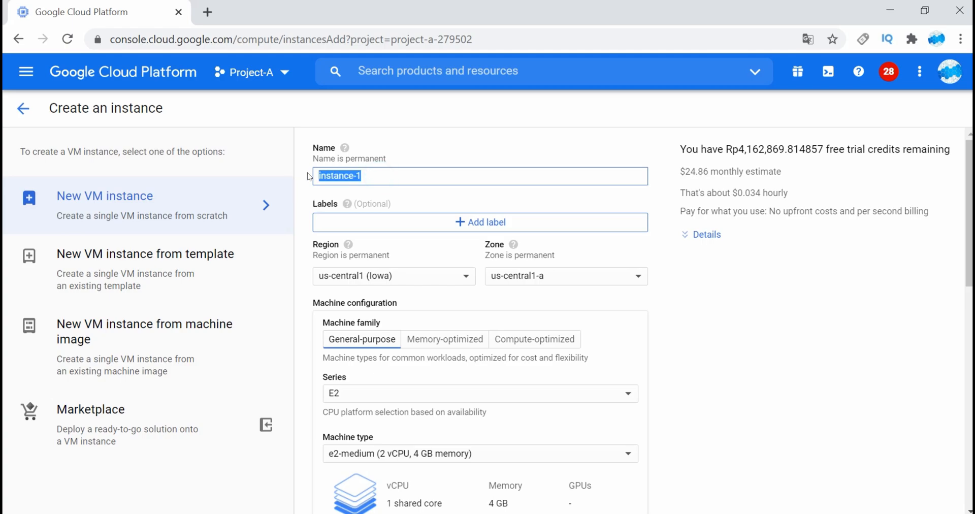
Set the new instance's region to asia-southeast2 (Jakarta) and its zone to asia-southeast2-c
left_click(446, 280)
left_click_drag(480, 239, 483, 340)
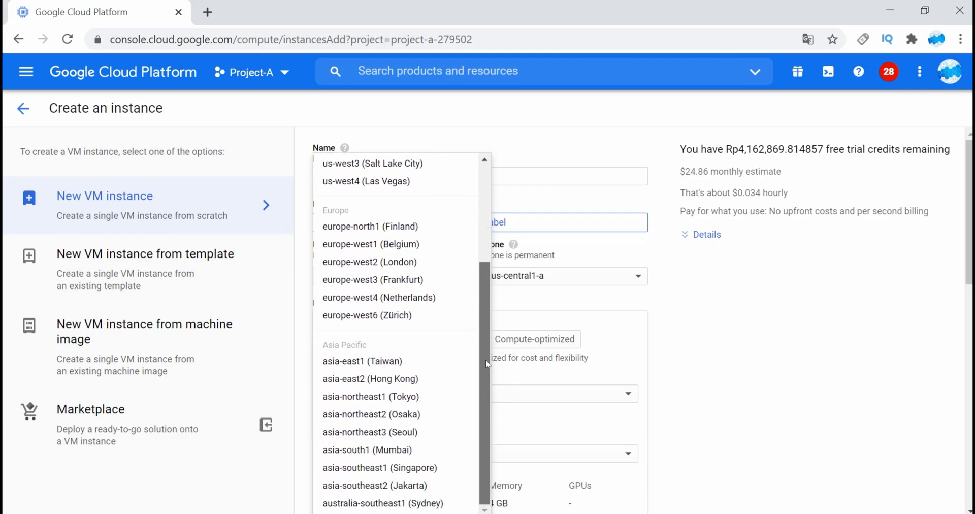
left_click(398, 484)
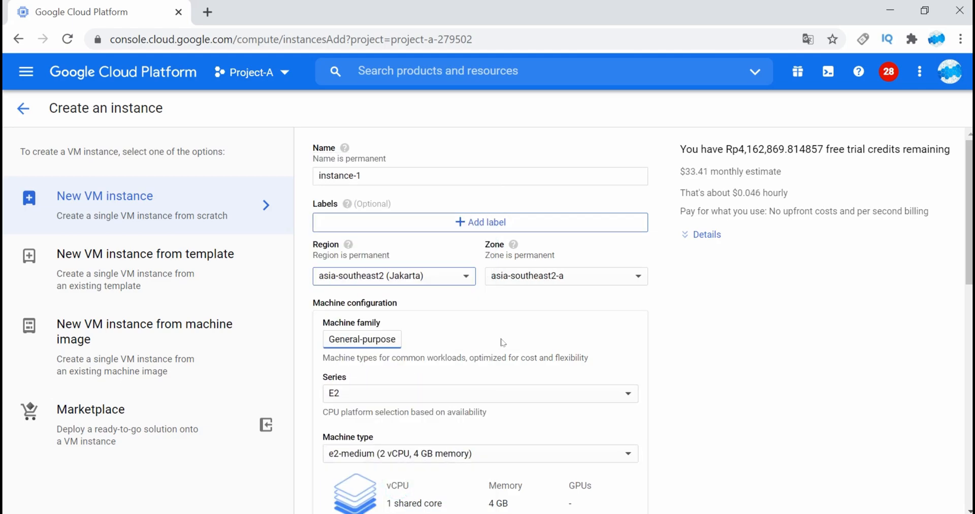
left_click(614, 277)
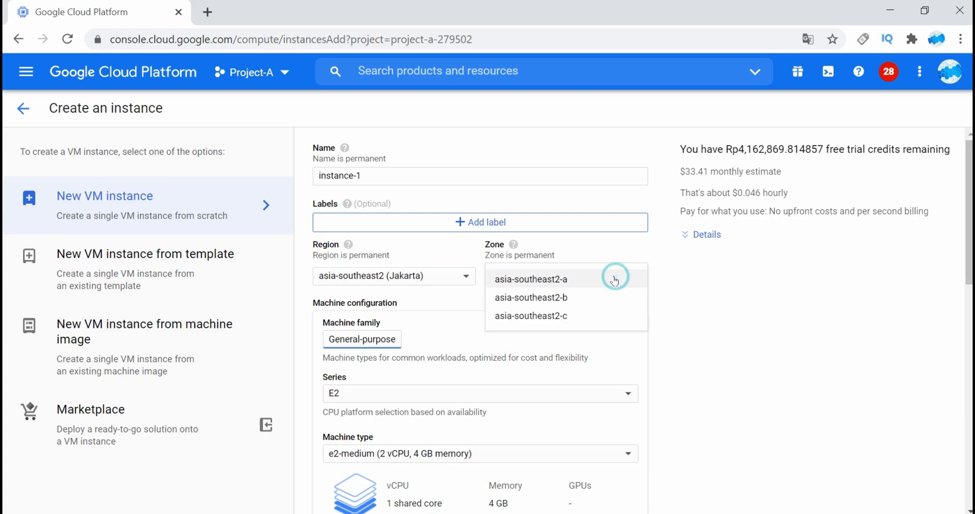
left_click(569, 320)
Switch the instance's zone to asia-southeast2-a and back to asia-southeast2-c
scroll(951, 296, "down", 3)
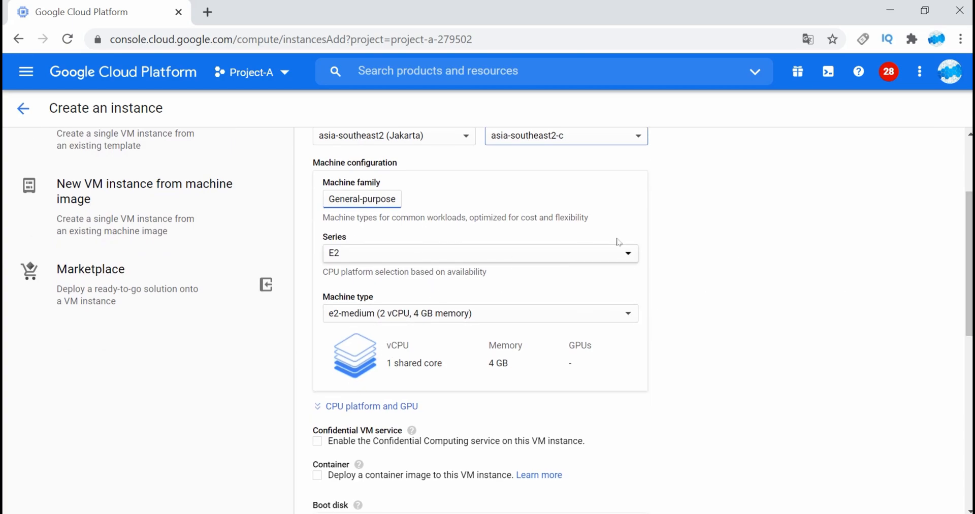
scroll(968, 274, "down", 1)
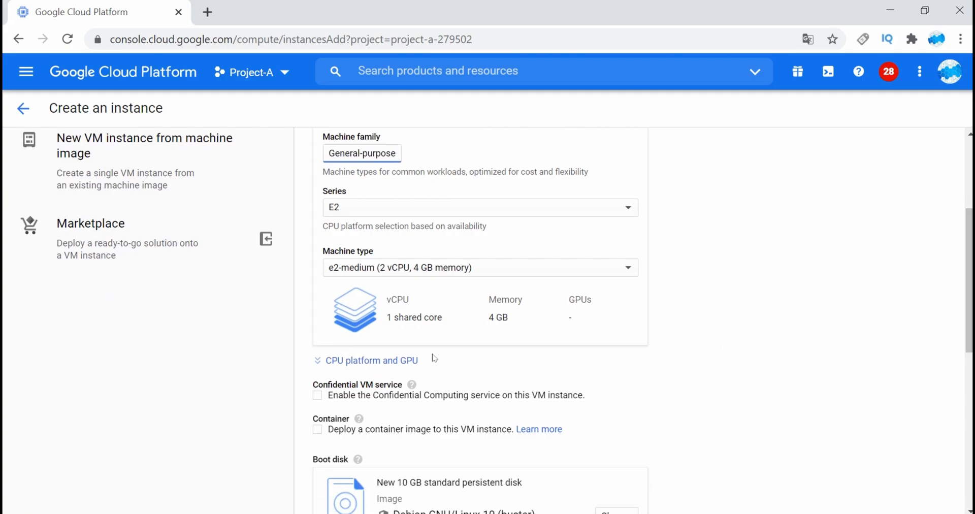
scroll(3, 314, "up", 3)
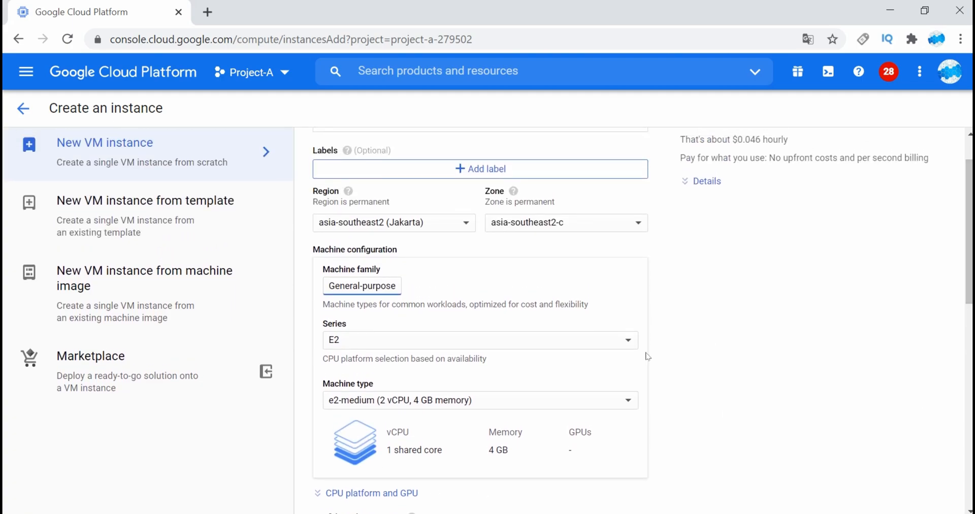
left_click(556, 222)
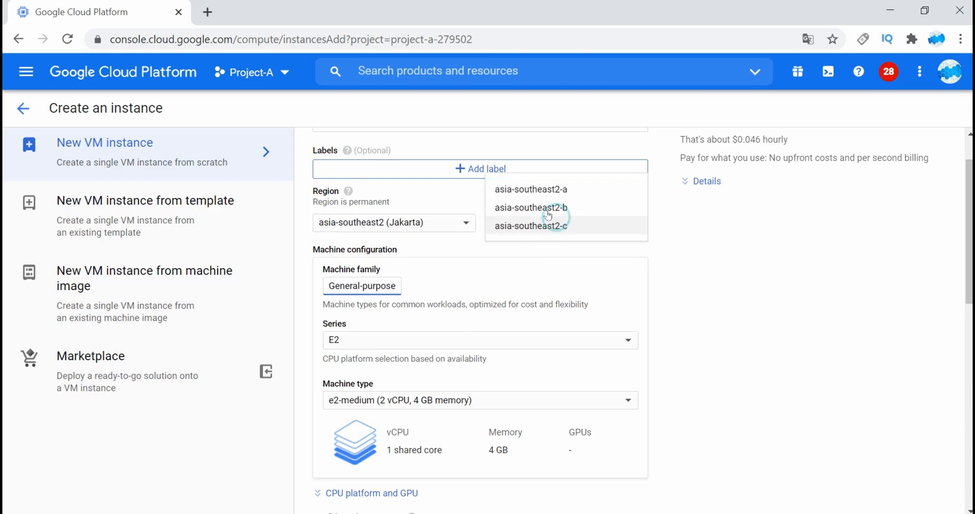
left_click(552, 195)
left_click(547, 222)
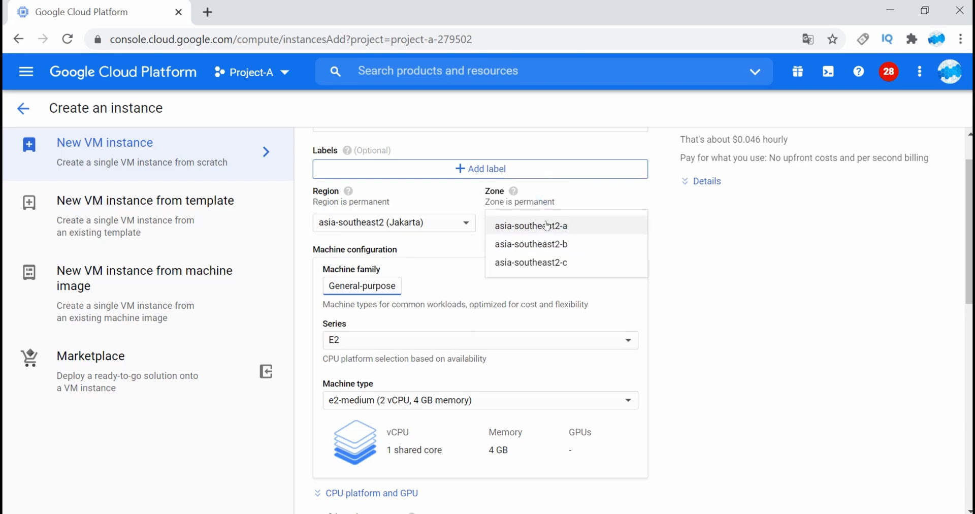
left_click(532, 262)
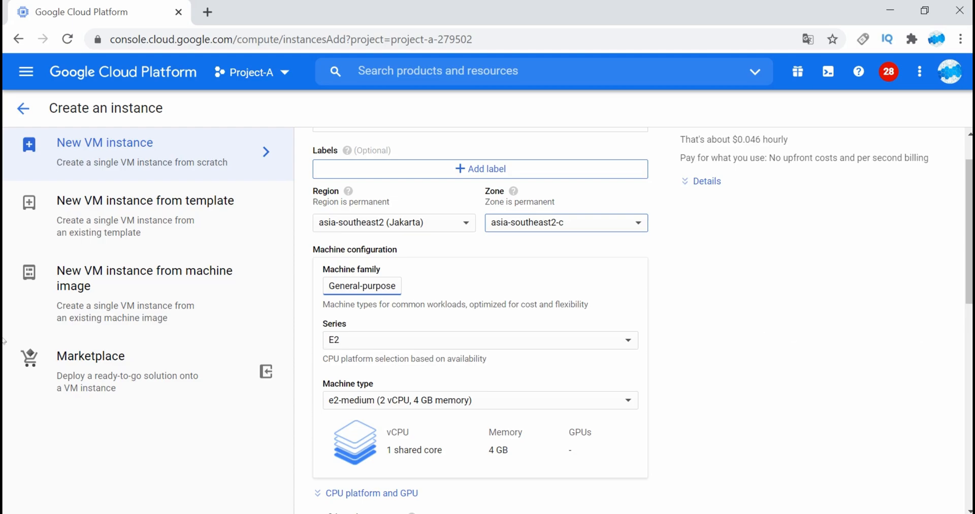
Change the instance's boot disk image to the public Ubuntu image, version Ubuntu 20.04 LTS Minimal
scroll(959, 360, "down", 5)
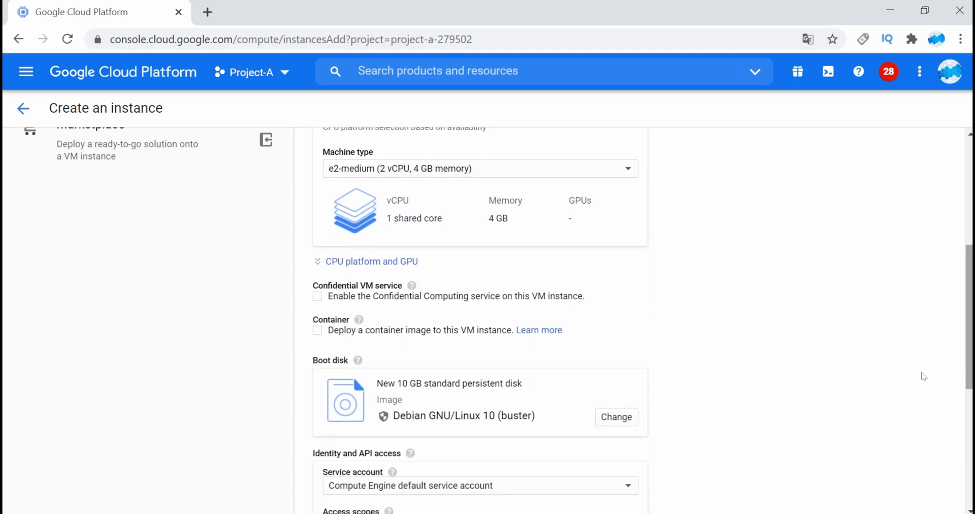
left_click(623, 416)
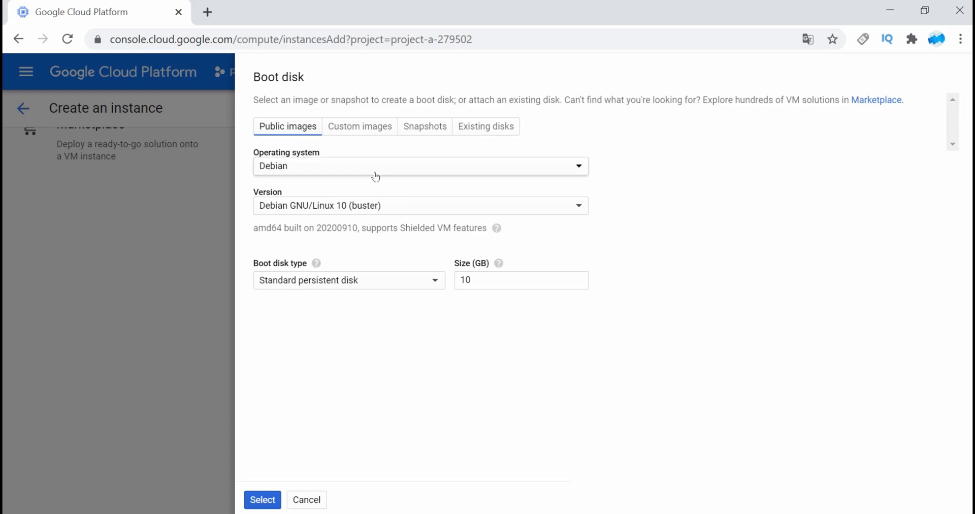
left_click(377, 170)
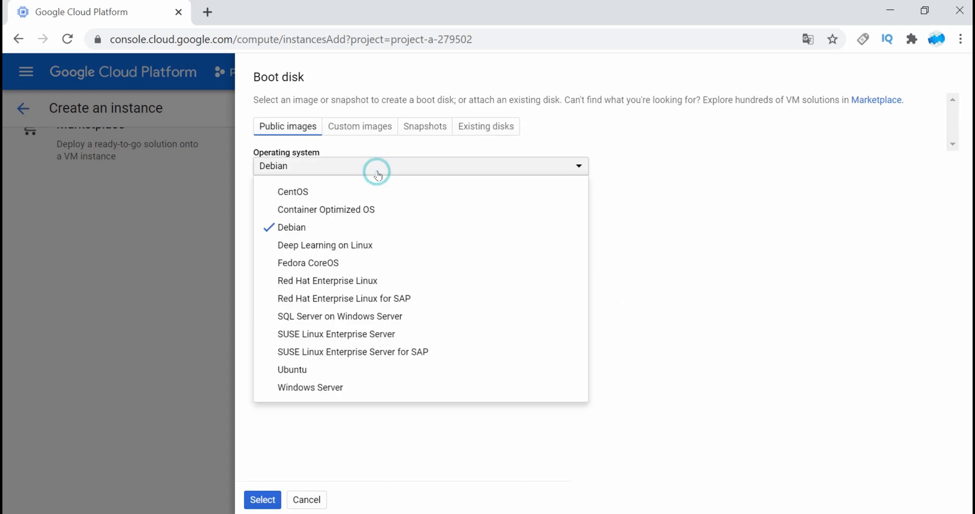
left_click(334, 368)
left_click(347, 206)
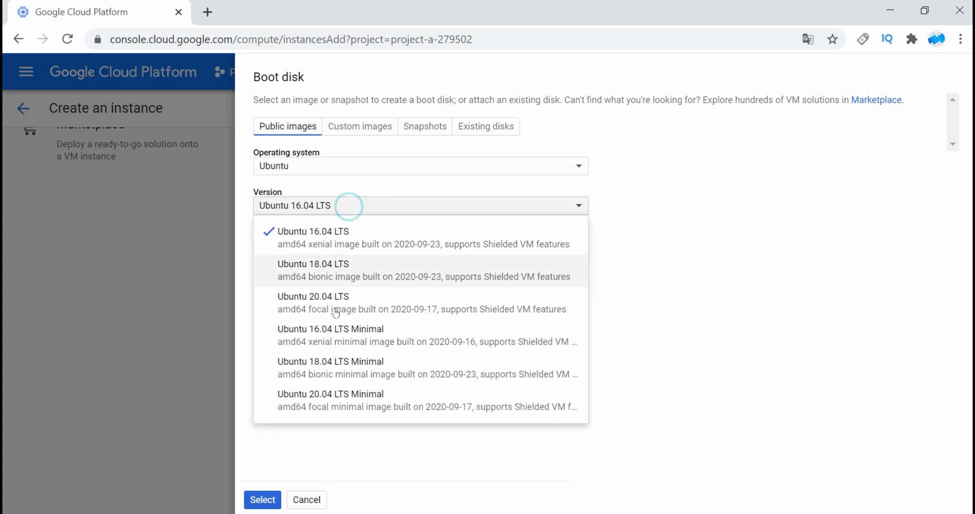
left_click(333, 393)
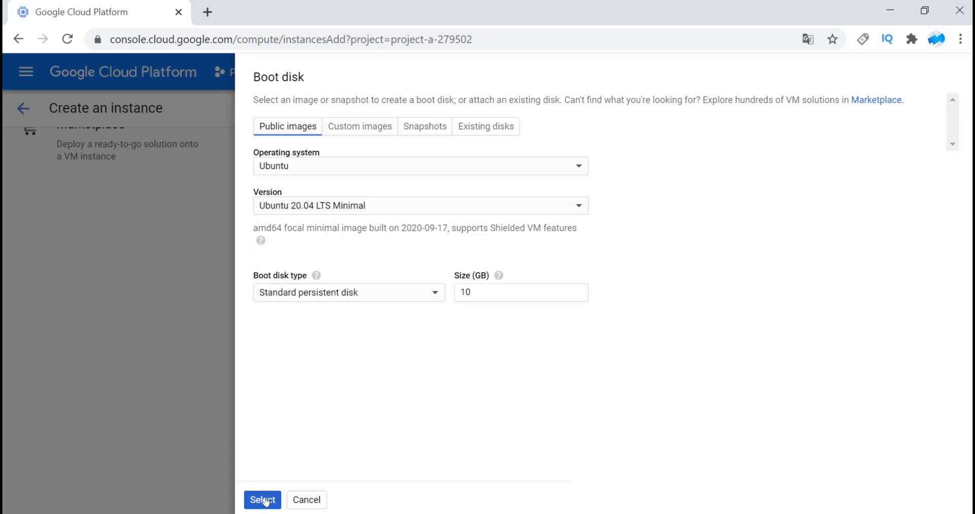
left_click(263, 500)
Expand the instance's advanced options and review its networking settings, including the hostname and default network interface
scroll(559, 369, "down", 4)
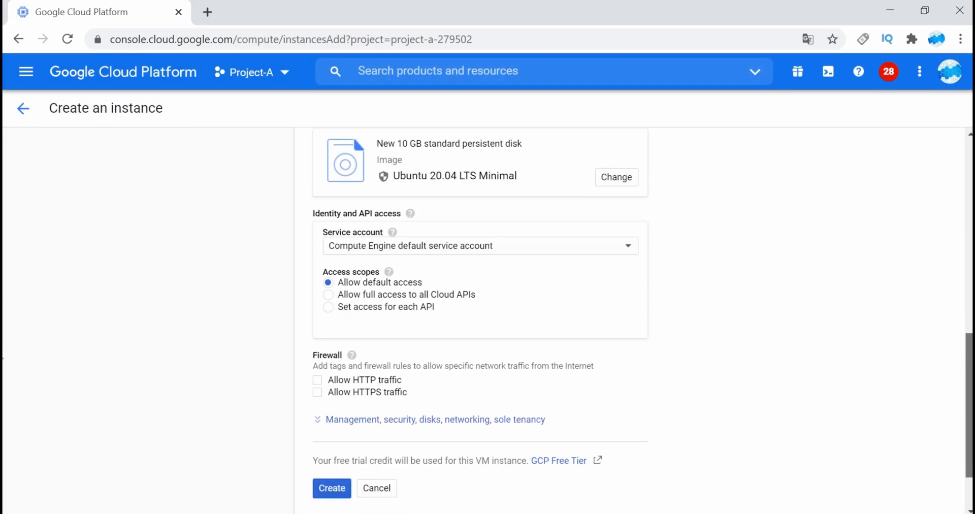
left_click(435, 349)
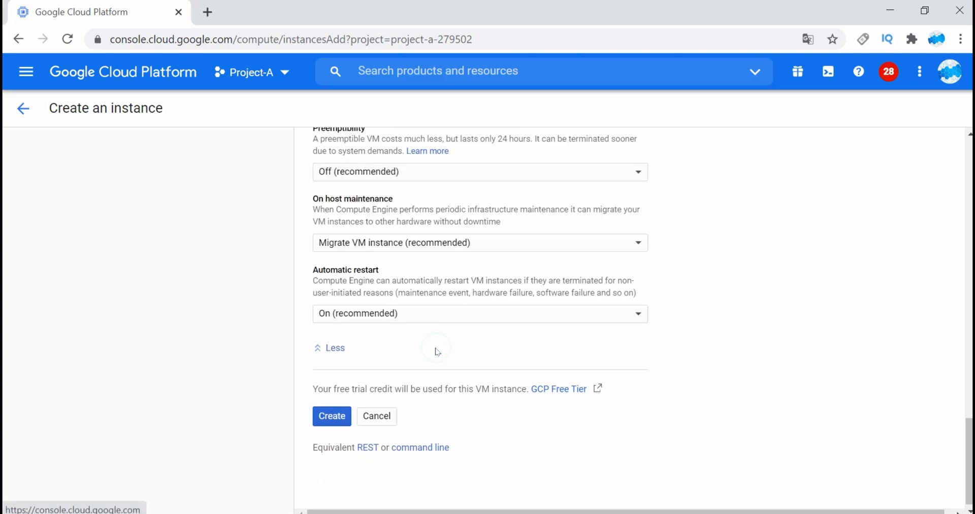
left_click_drag(969, 446, 970, 329)
left_click_drag(4, 329, 4, 321)
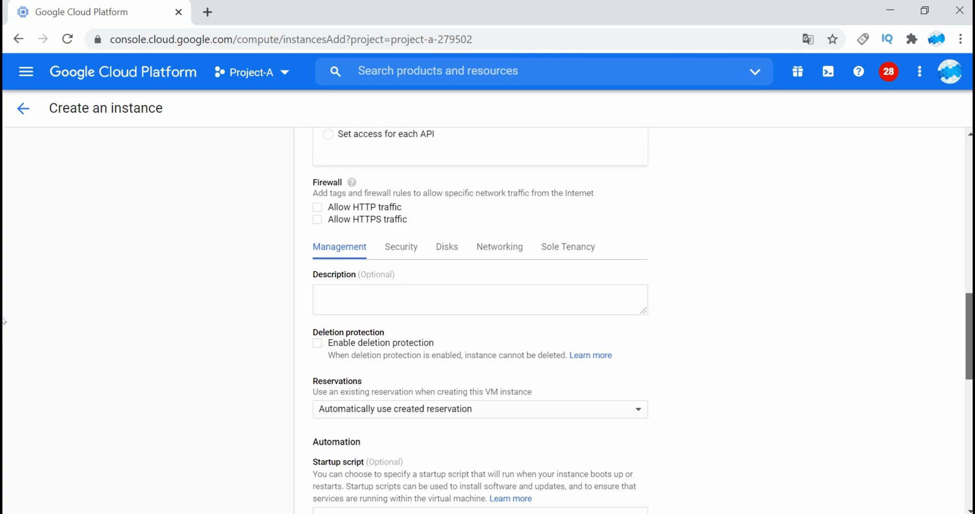
left_click(503, 253)
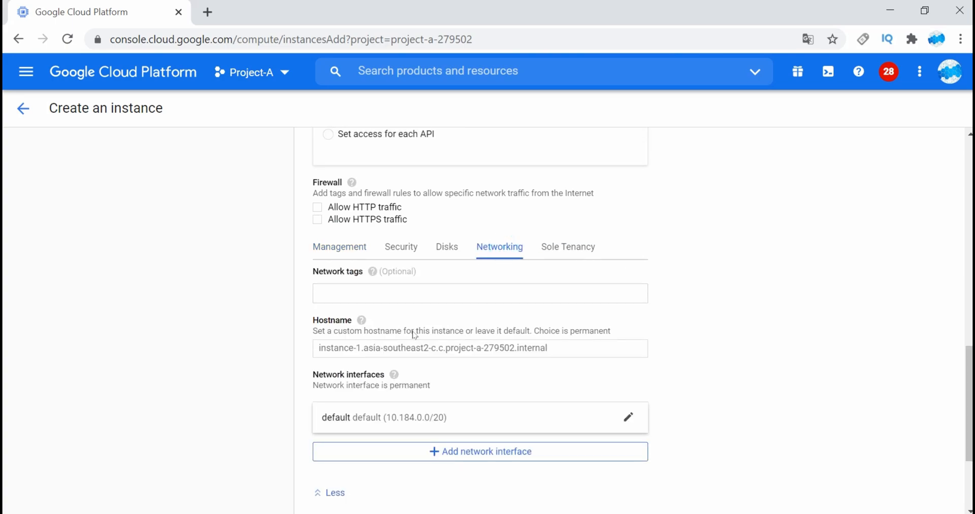
scroll(969, 386, "down", 2)
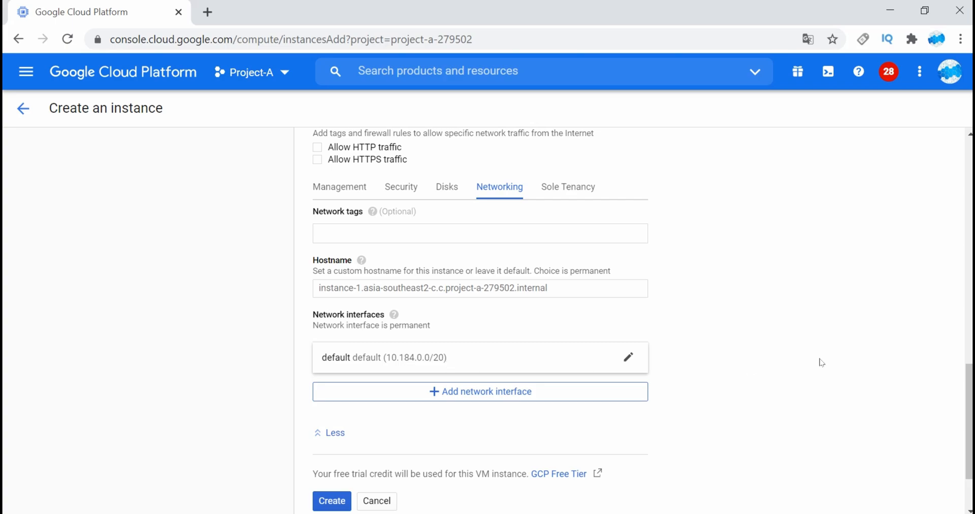
Create the VM instance with the configured settings and the default network interface
left_click_drag(969, 383, 968, 405)
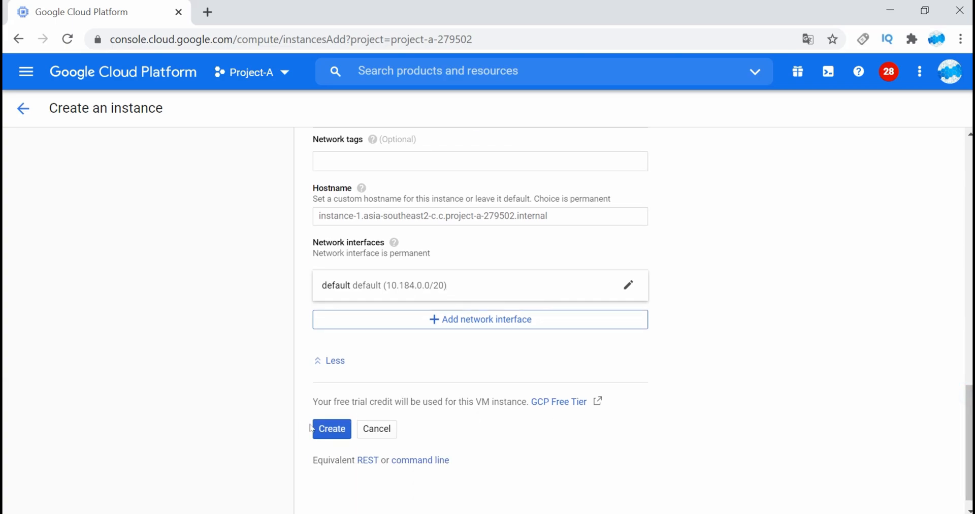
left_click(335, 429)
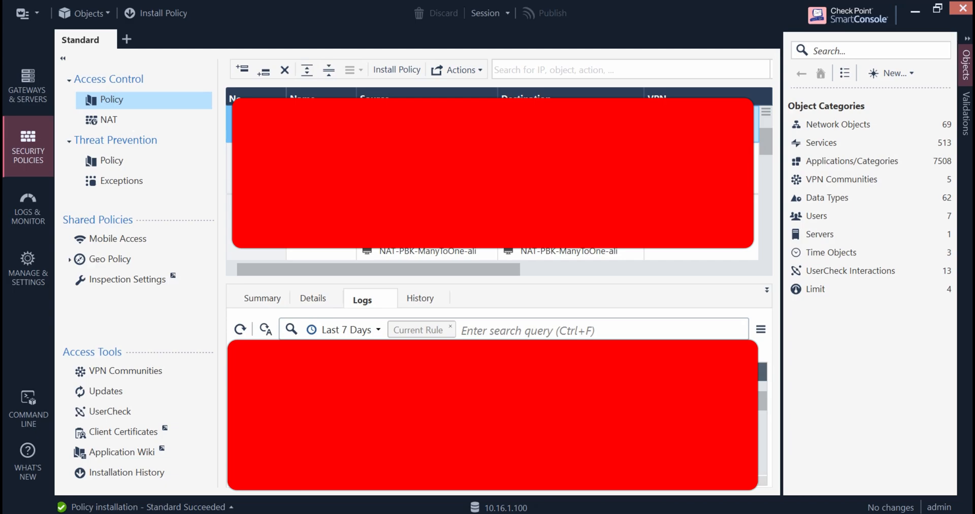
In Check Point SmartConsole, start a new star VPN community named peer-gcp and add ID-FW-CLUSTER as its center gateway
left_click(825, 180)
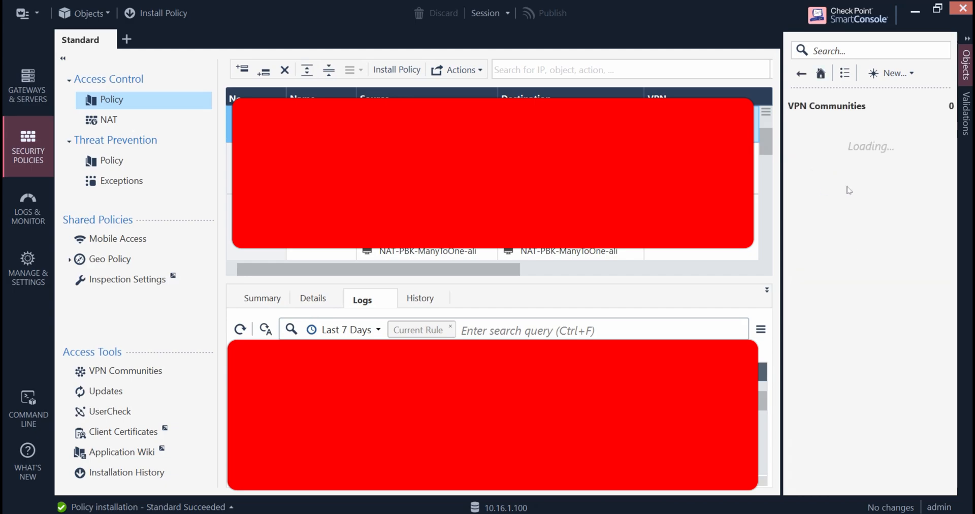
right_click(833, 238)
left_click(858, 259)
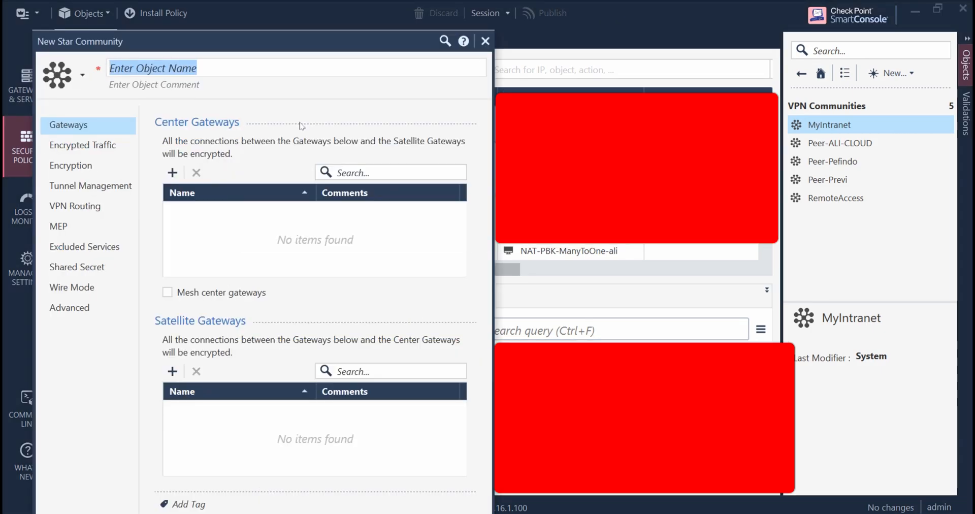
type("peer-")
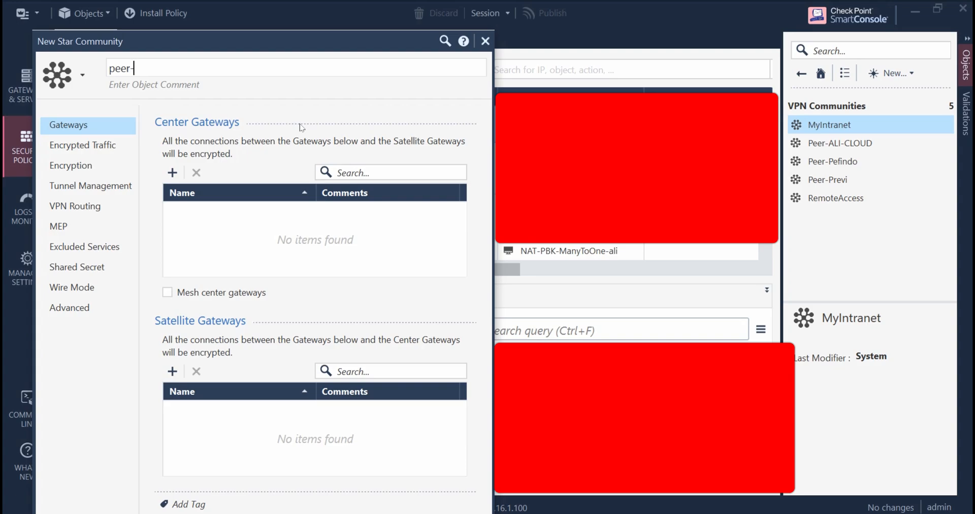
type("gcp")
left_click(172, 173)
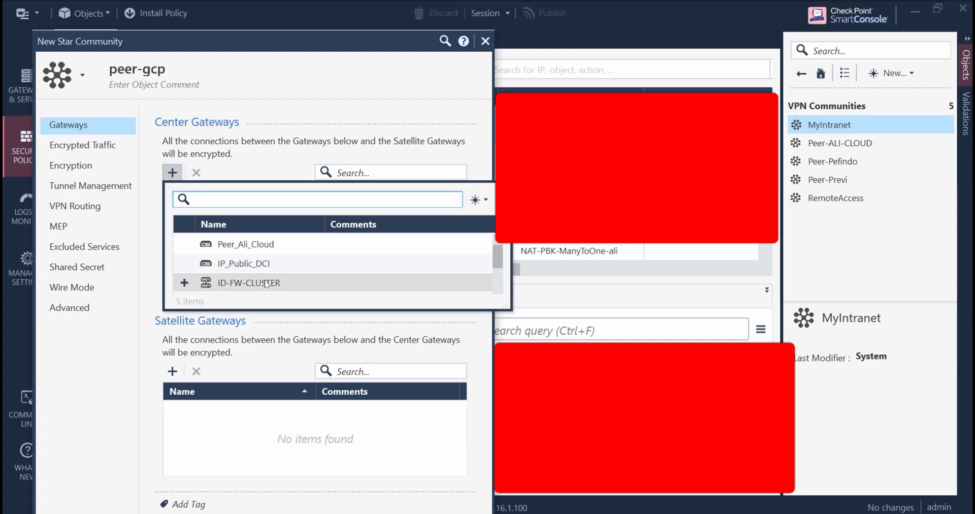
left_click(265, 282)
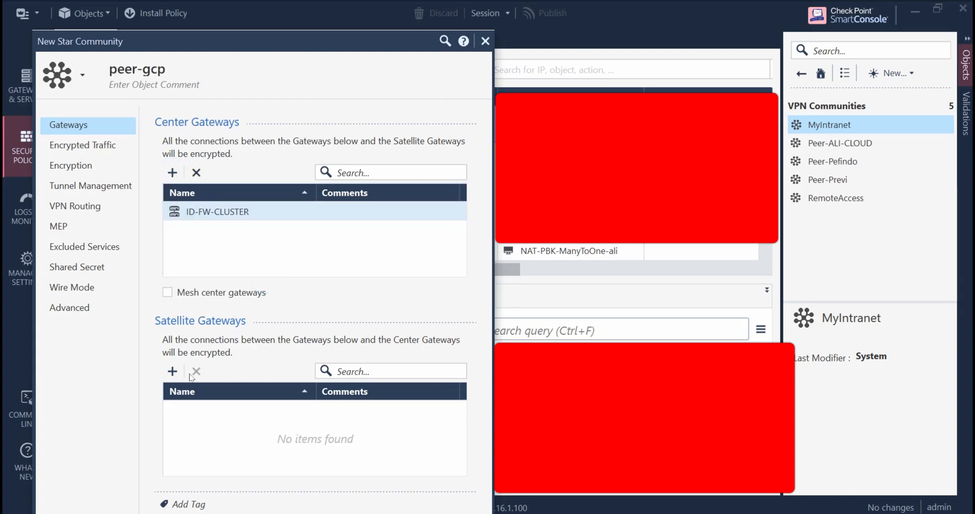
Start a new interoperable device for the community's satellite gateways and name it peer-s2s-gcp
left_click(172, 371)
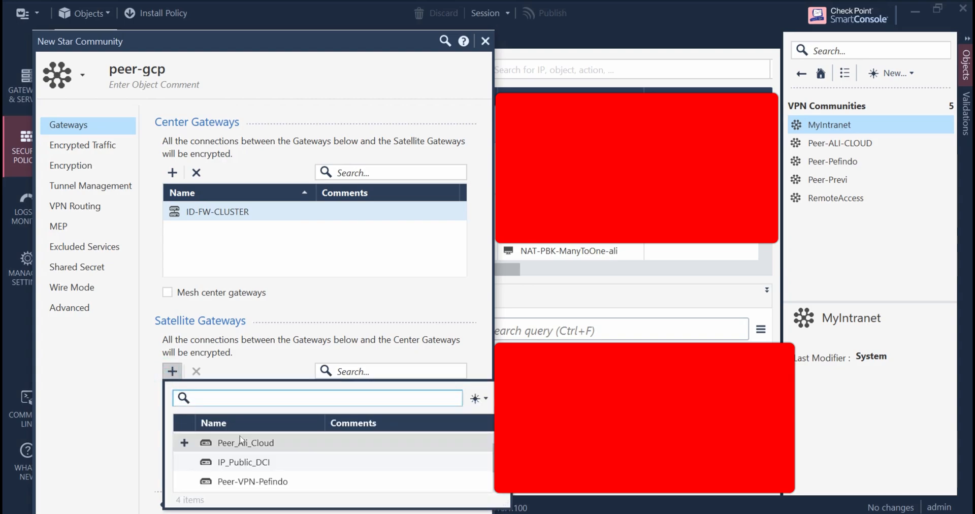
left_click(478, 398)
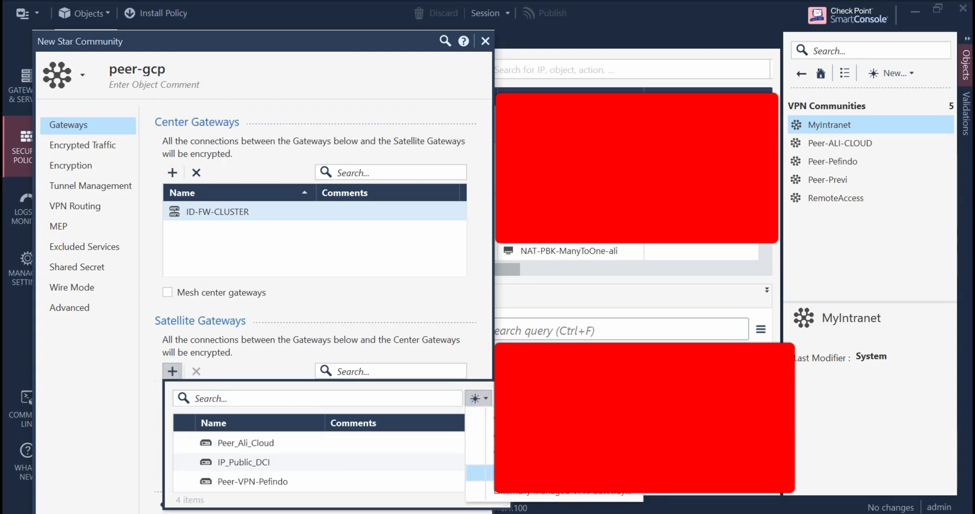
left_click(527, 472)
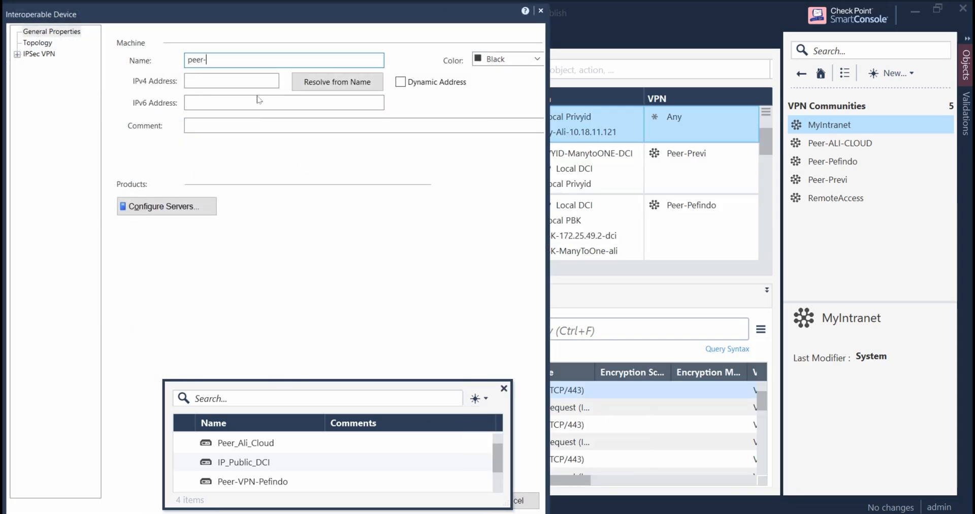
type("s2s-gcp")
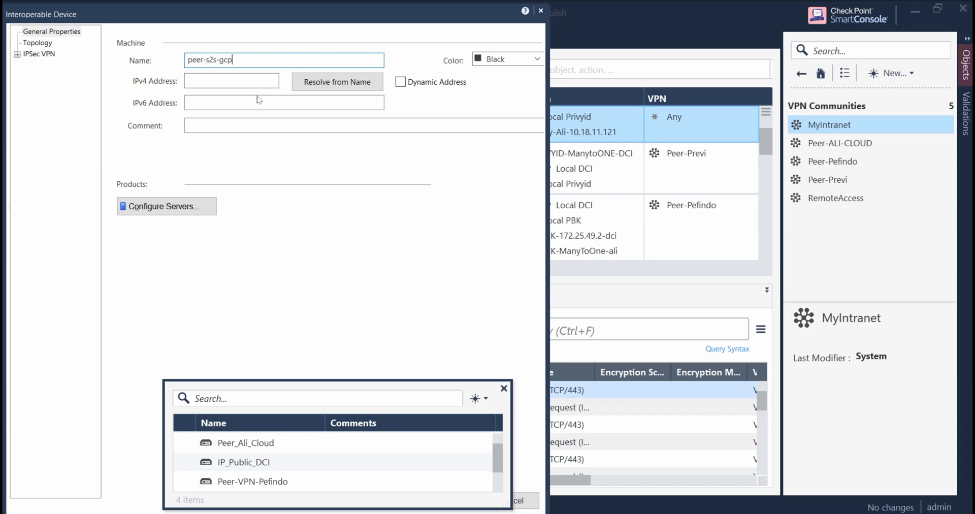
Switch to Google Cloud Platform and copy the static external IP address named checkpoint from the VPC network's external addresses
left_click(251, 83)
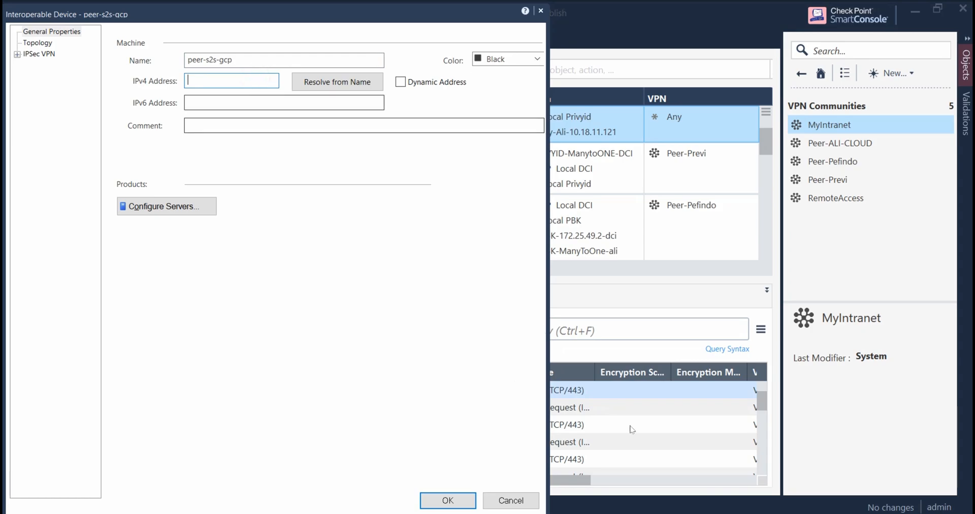
key("alt+Tab")
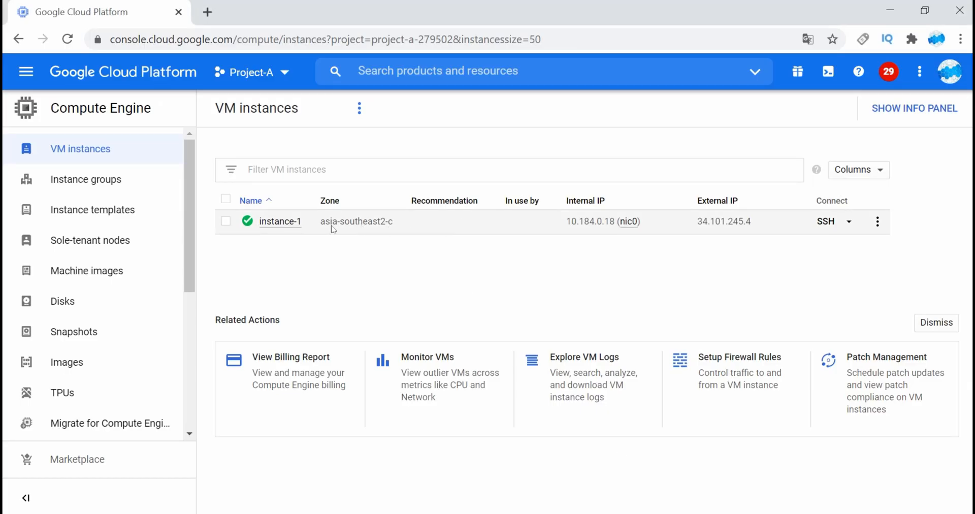
left_click(26, 71)
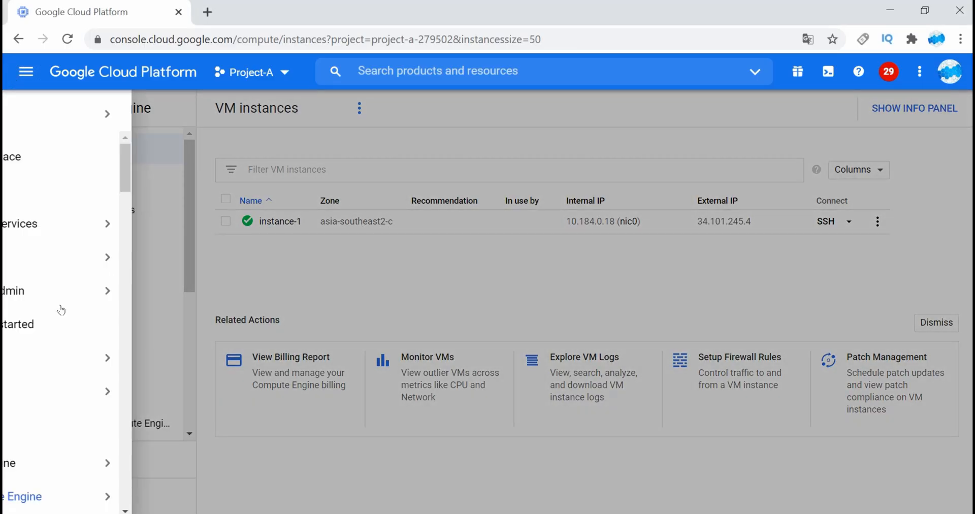
left_click_drag(215, 173, 216, 284)
mouse_move(171, 212)
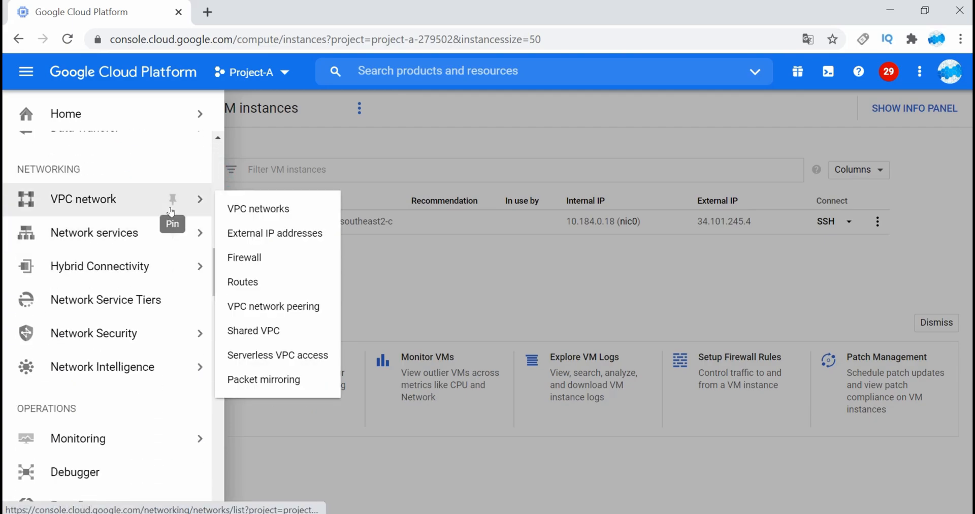
left_click(265, 234)
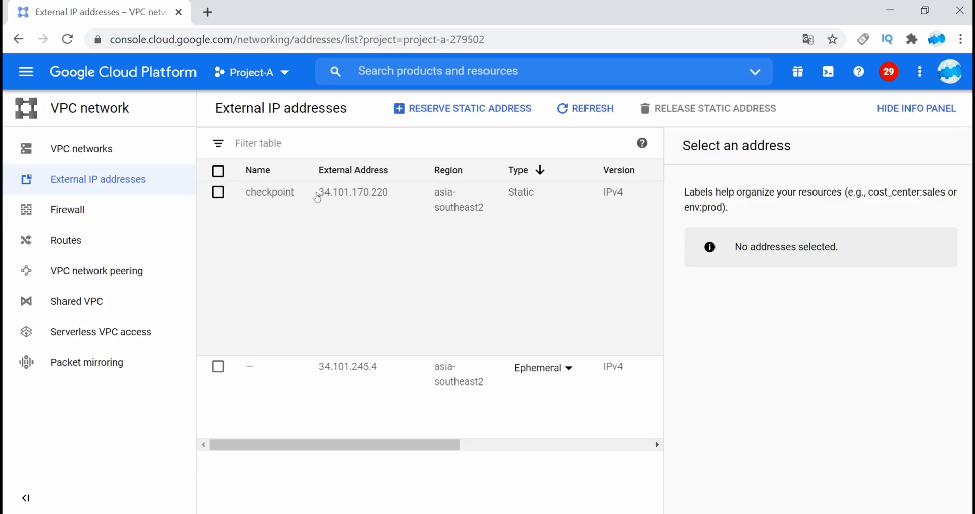
left_click(406, 445)
left_click_drag(406, 445, 348, 431)
left_click_drag(316, 198, 389, 195)
right_click(370, 192)
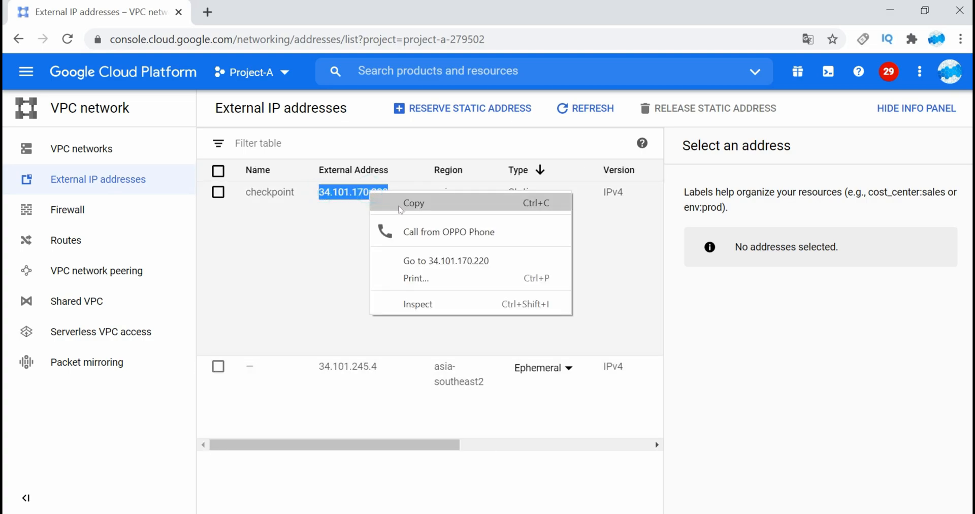
left_click(400, 208)
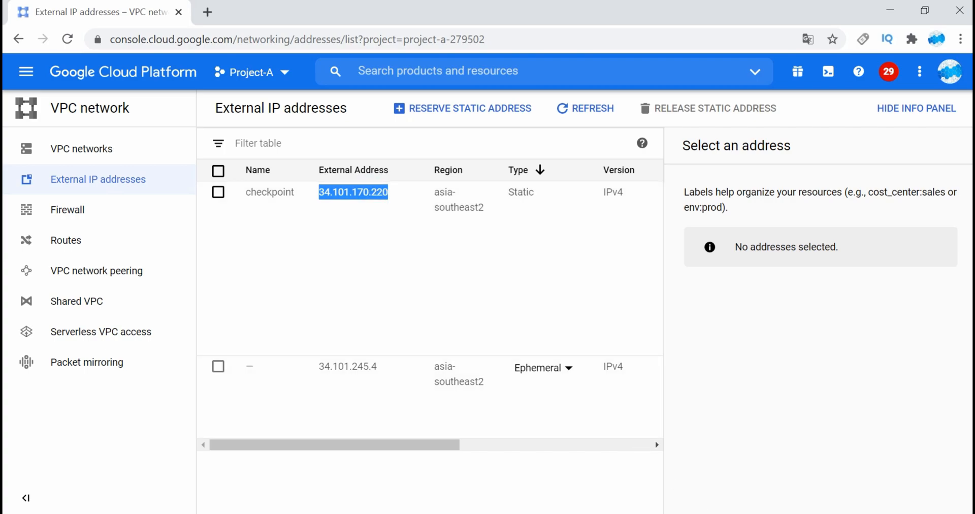
Back in SmartConsole, paste 34.101.170.220 as the IPv4 address of the peer-s2s-gcp device
key("alt+Tab")
right_click(203, 84)
key("ctrl+v")
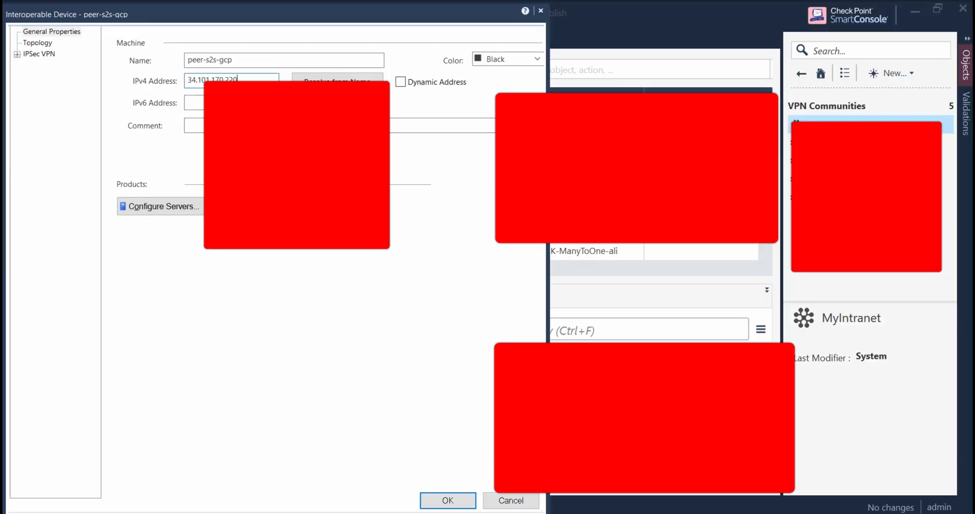
Set the device's VPN domain to manually defined and open the choice of network objects for it
left_click(37, 43)
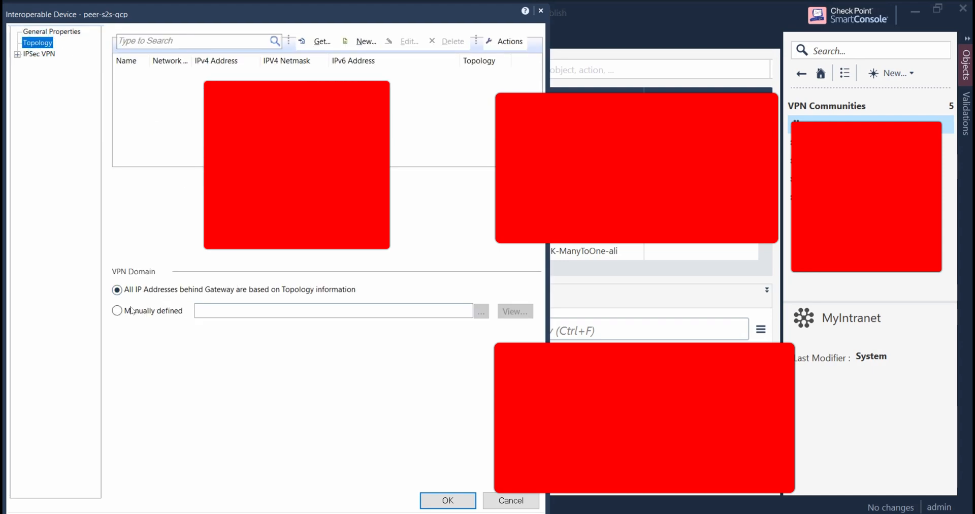
left_click(122, 310)
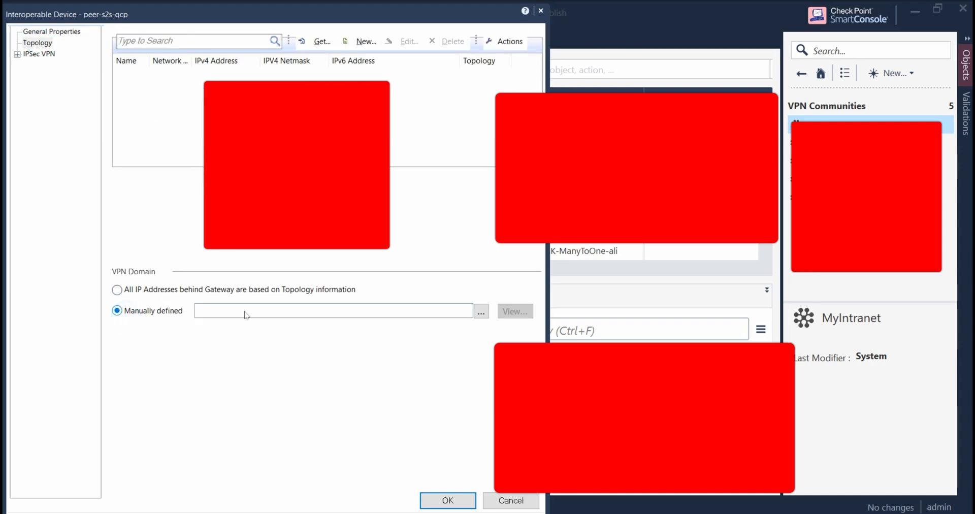
left_click(481, 312)
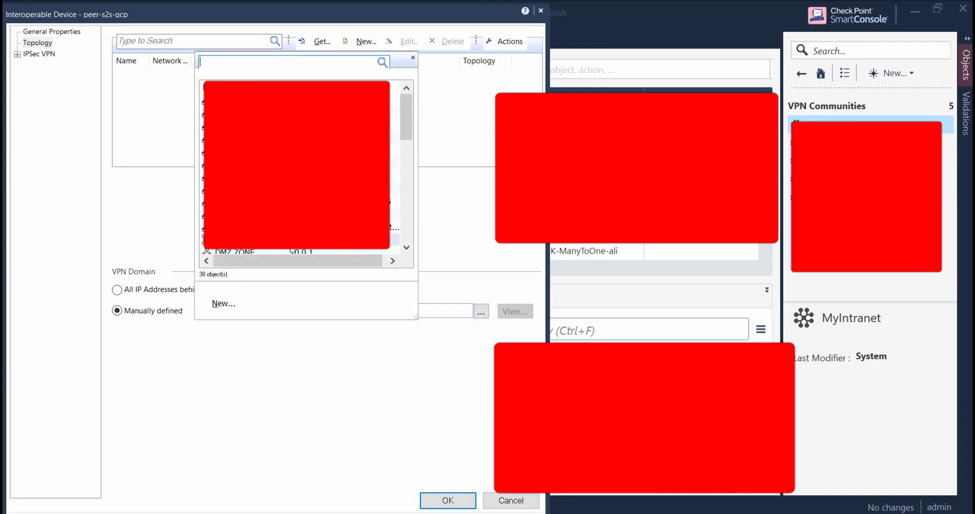
Create a new network object for the GCP local subnet with network address 10.184.0.0 and net mask 255.255.240.0
left_click(224, 303)
left_click(250, 337)
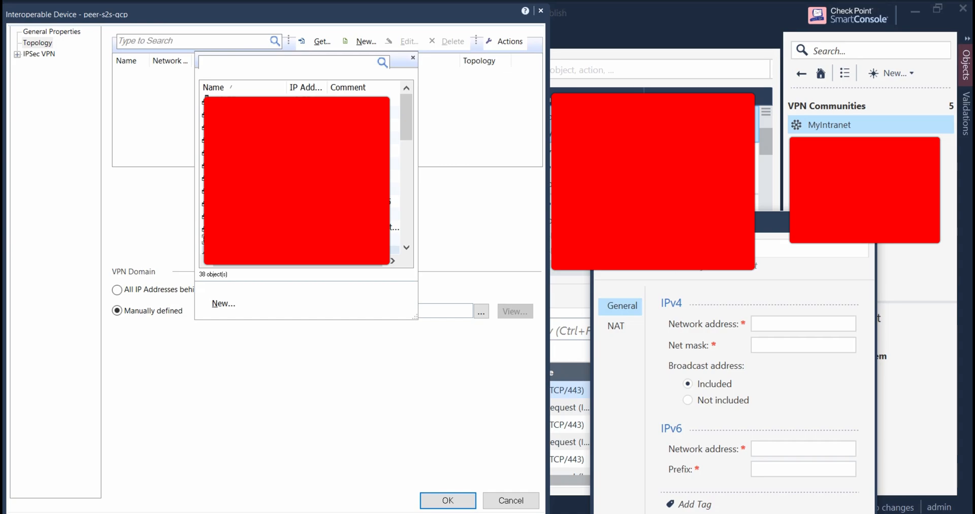
left_click(772, 323)
type("10.184.0.0")
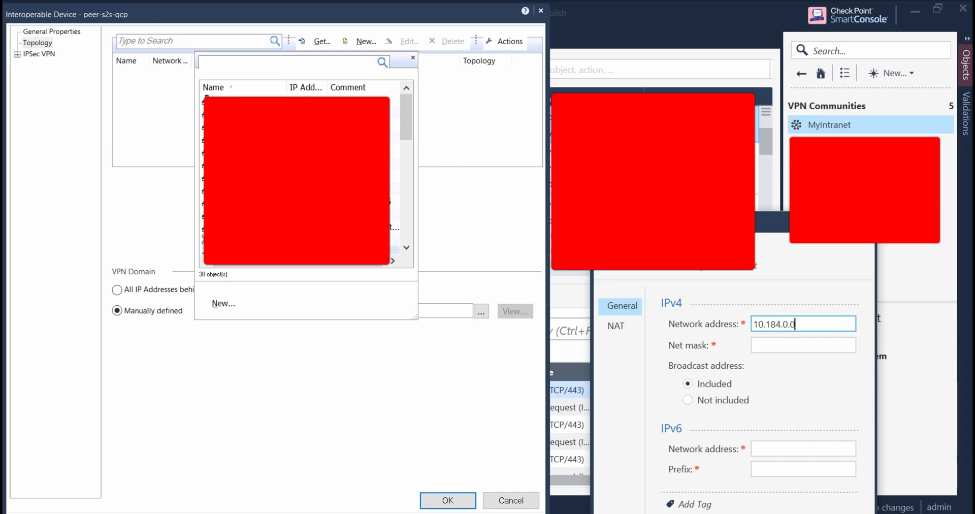
left_click(817, 346)
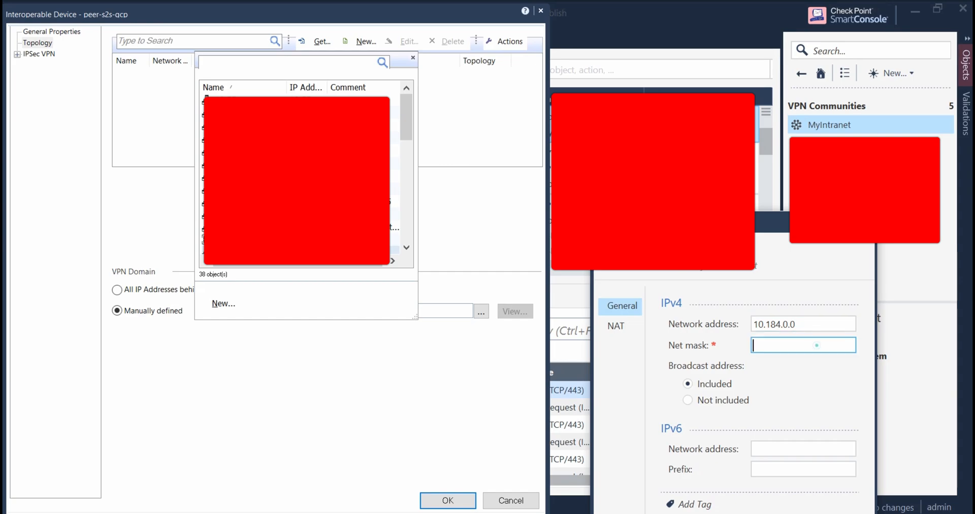
type("255.255.255")
key("BackSpace")
key("BackSpace")
key("BackSpace")
type("40.0")
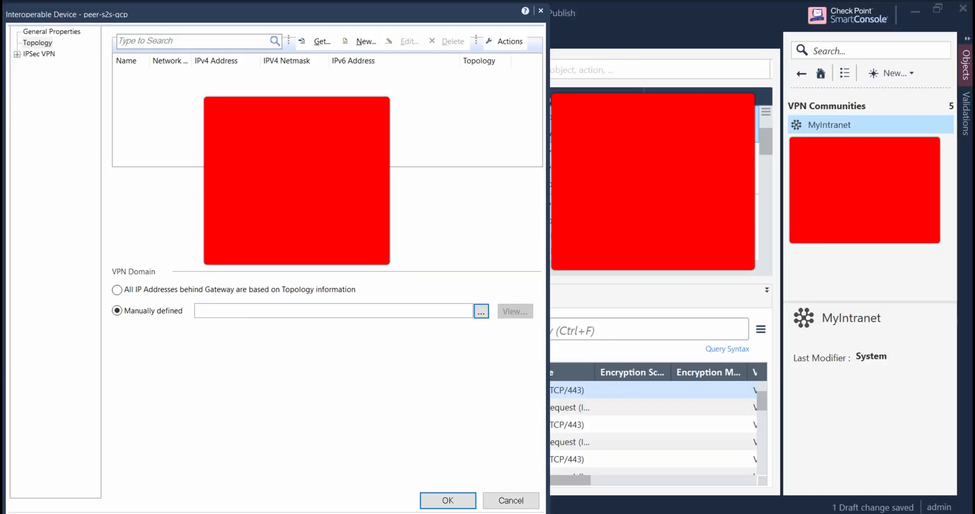
Find the GCP network object by searching for gcp, assign it as the manual VPN domain, and save the interoperable device
left_click(480, 311)
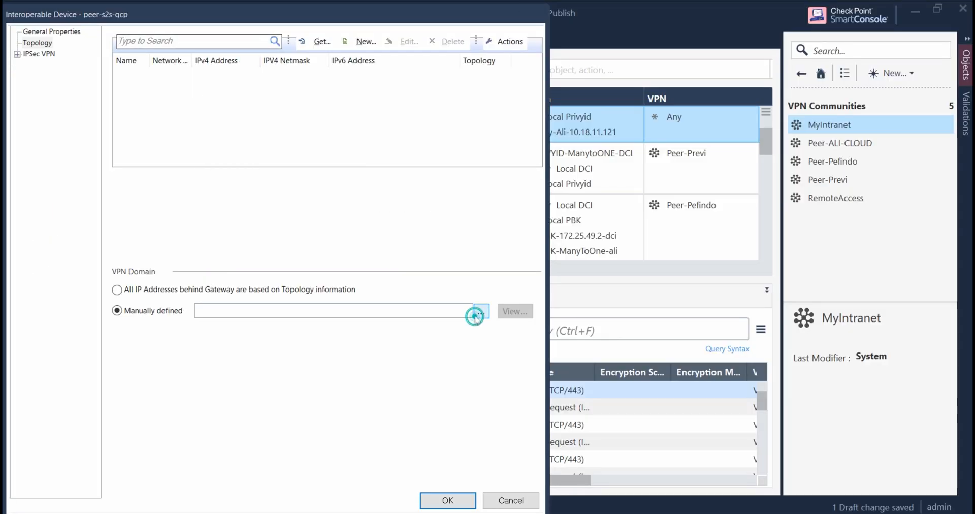
type("gcp")
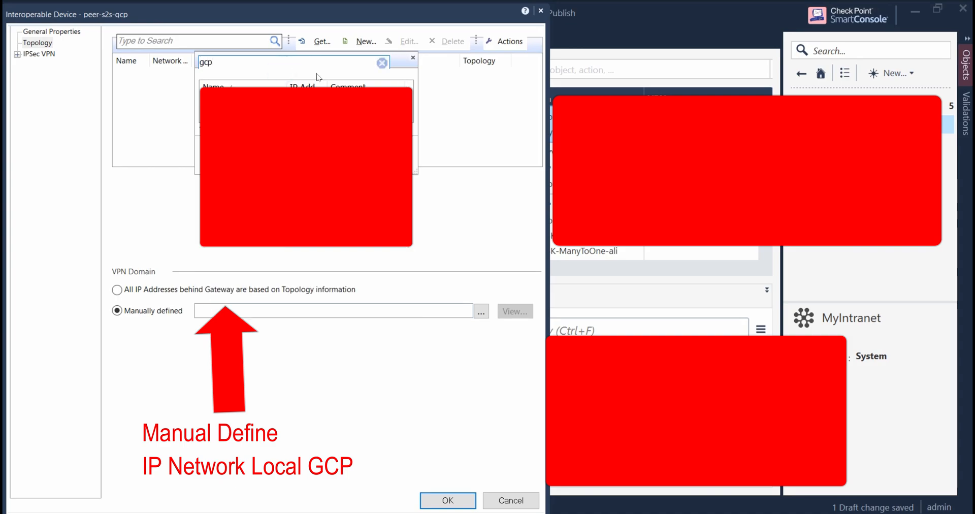
left_click(244, 98)
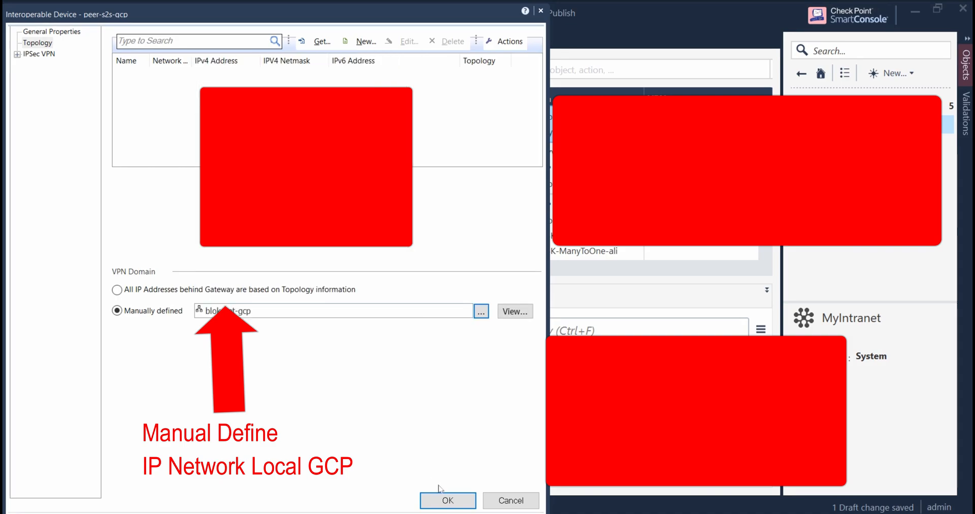
left_click(445, 500)
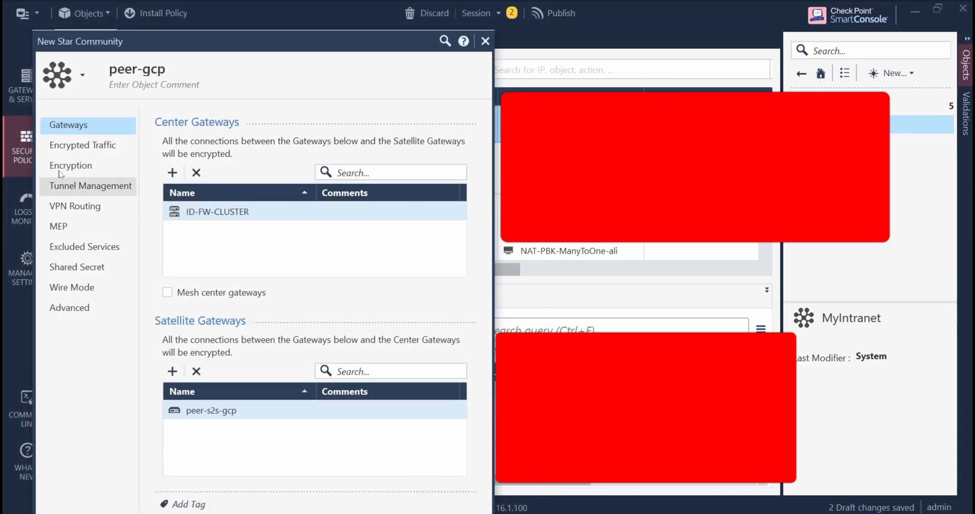
Set the community's Phase 1 encryption algorithm to AES-128 and enable Perfect Forward Secrecy for Phase 2
left_click(83, 173)
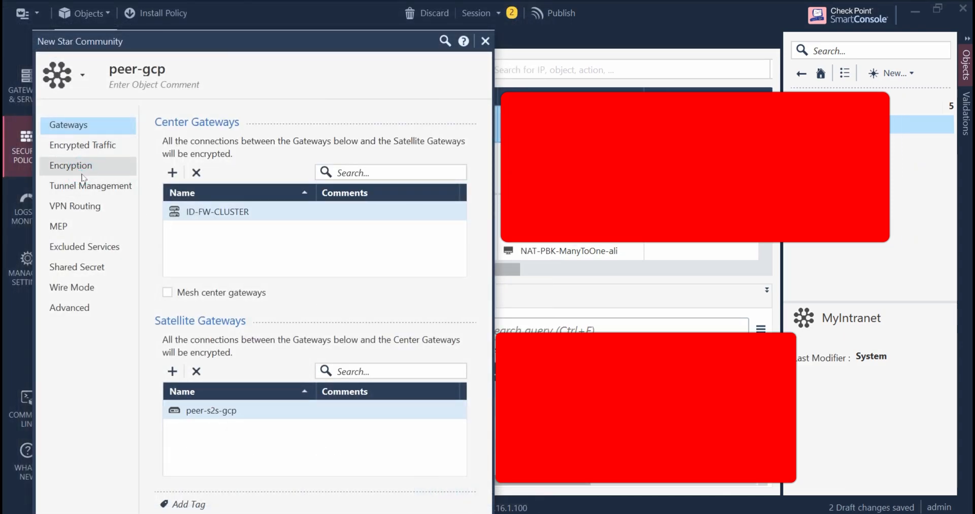
left_click(86, 164)
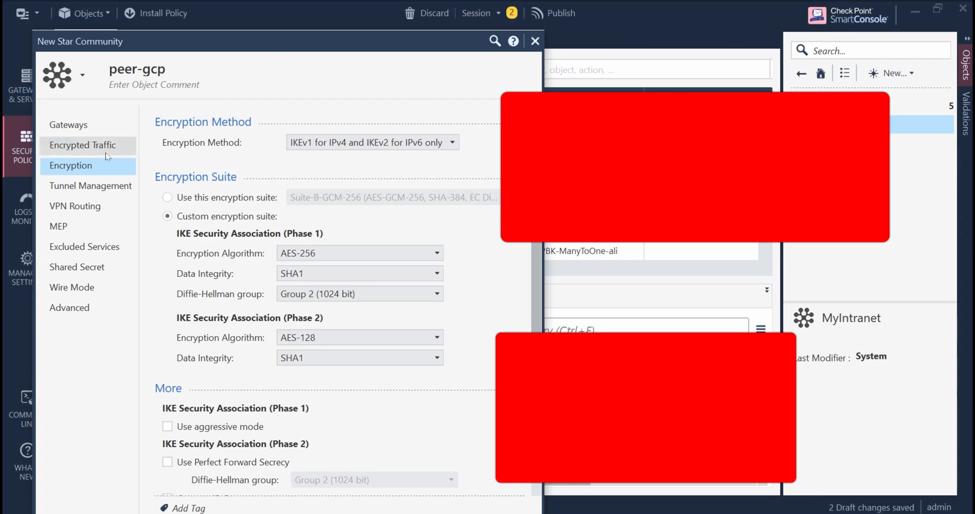
left_click(378, 252)
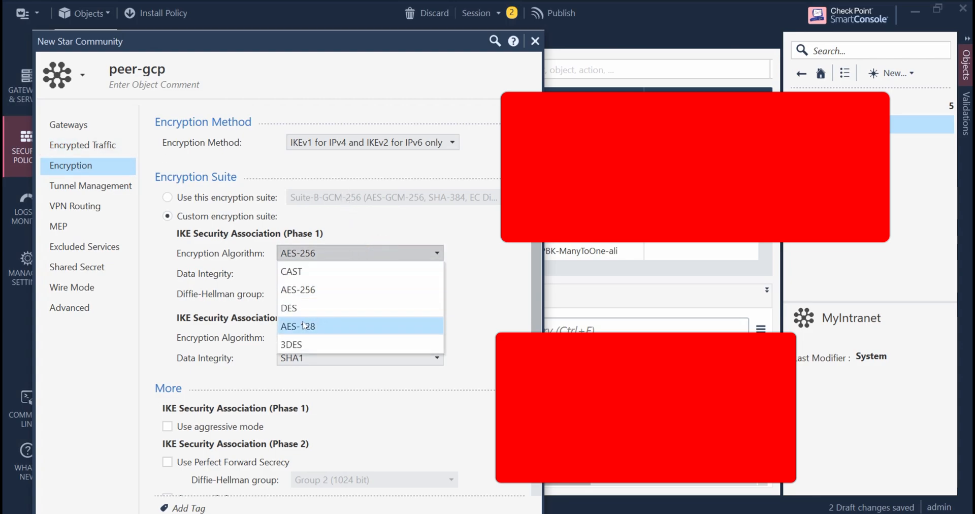
left_click(350, 326)
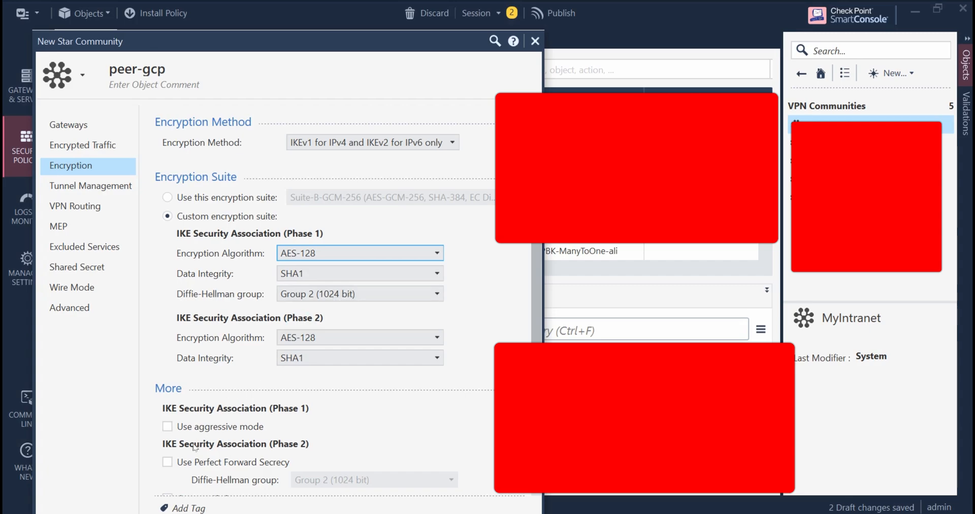
left_click(167, 461)
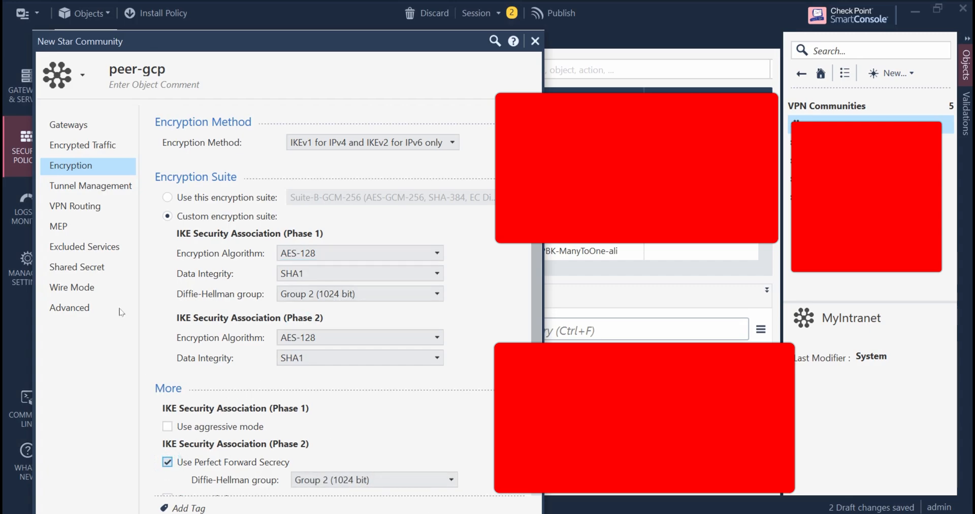
Set permanent tunnels on all tunnels in the community and check its VPN routing and shared secret settings
left_click(88, 189)
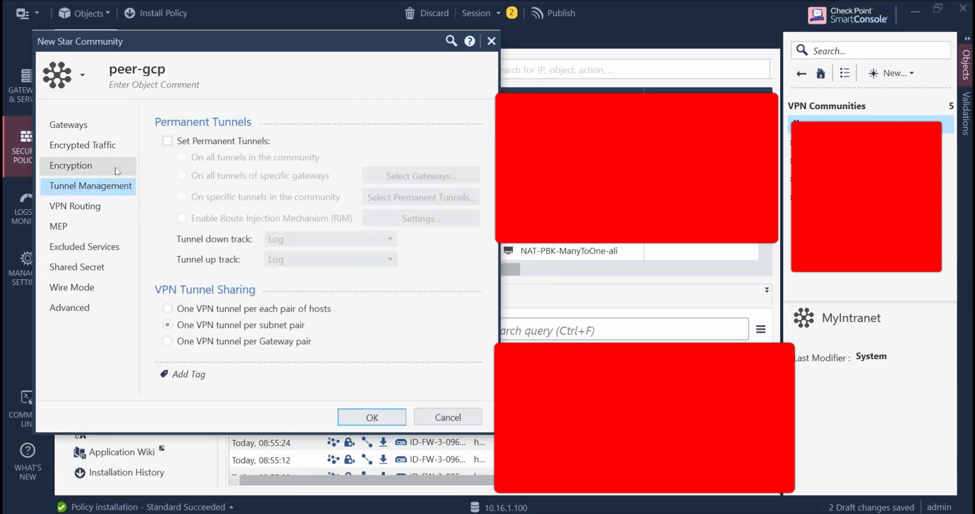
left_click(167, 141)
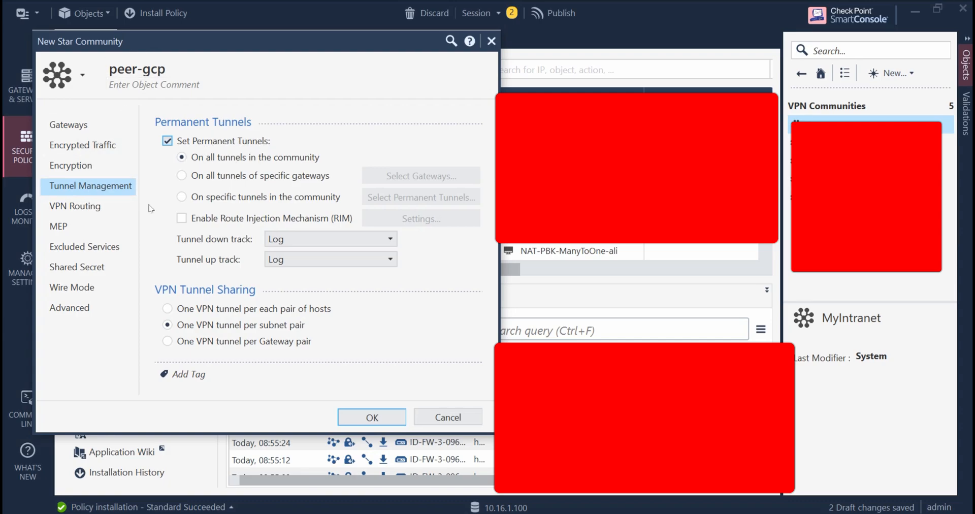
left_click(77, 206)
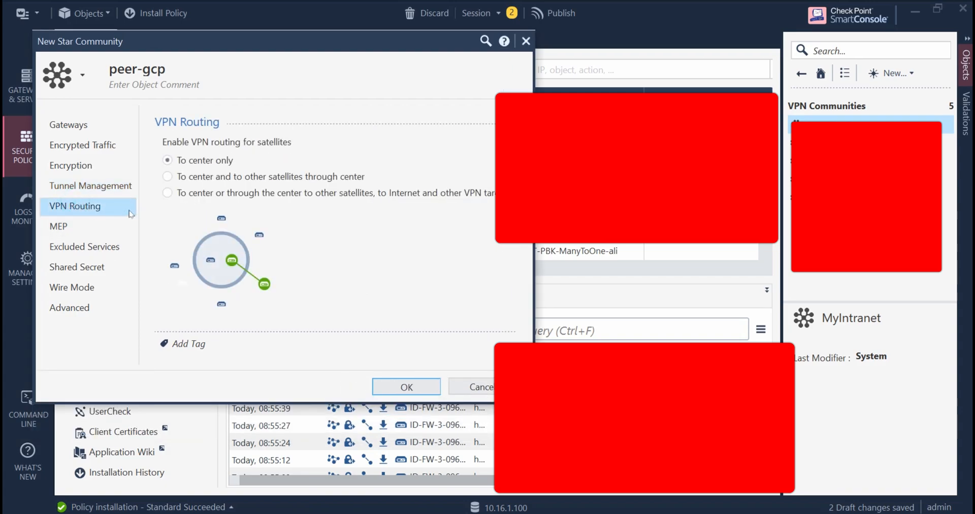
left_click(85, 269)
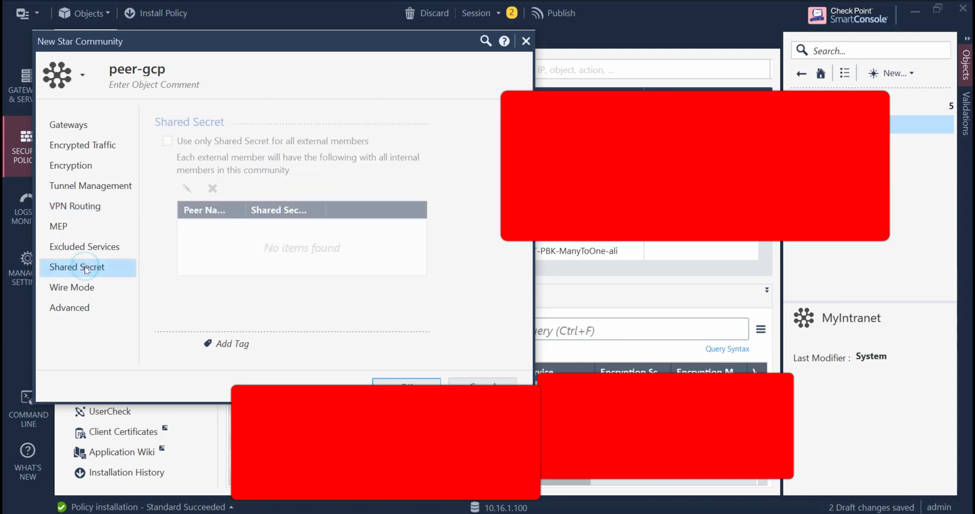
Copy the Phase 1 lifetime 28800 from the VPN form in WPS Office into the community's IKE renegotiation time and save the community
left_click(70, 310)
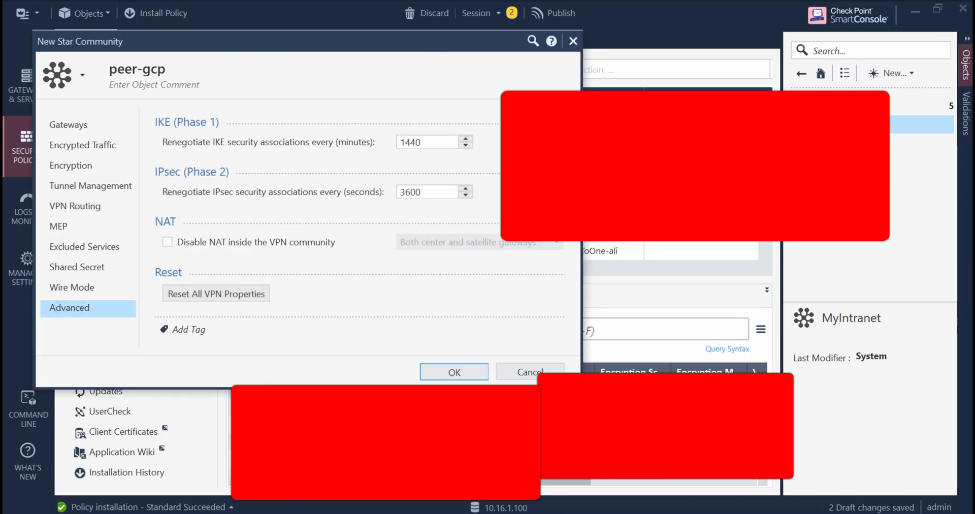
double_click(410, 143)
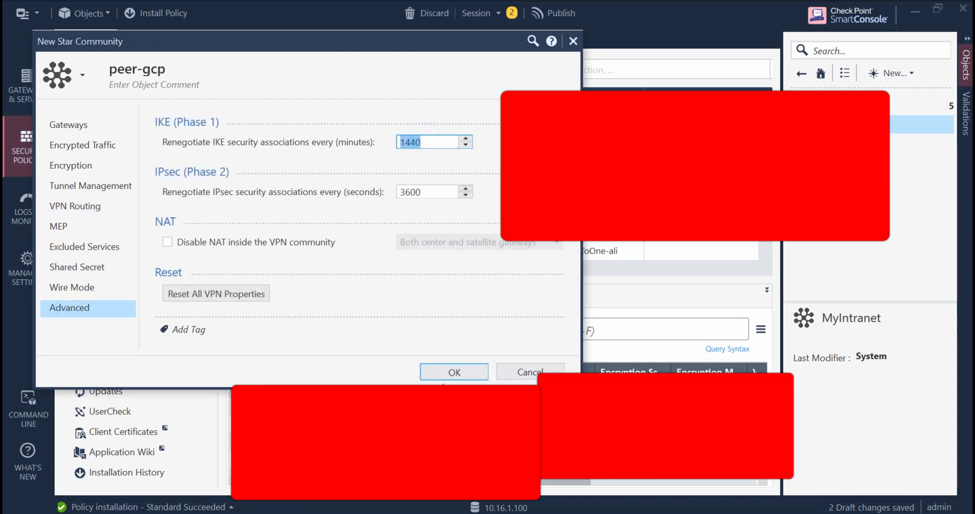
key("alt+Tab")
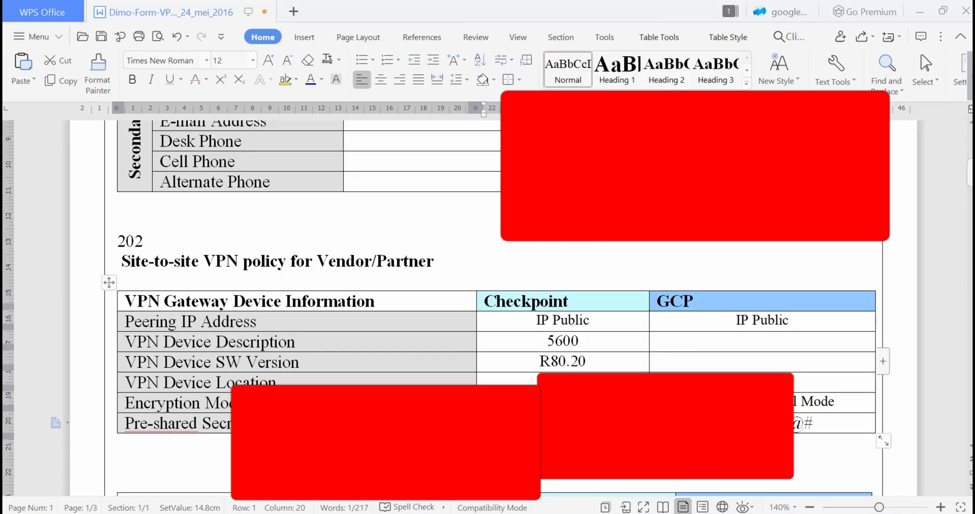
left_click_drag(971, 169, 969, 213)
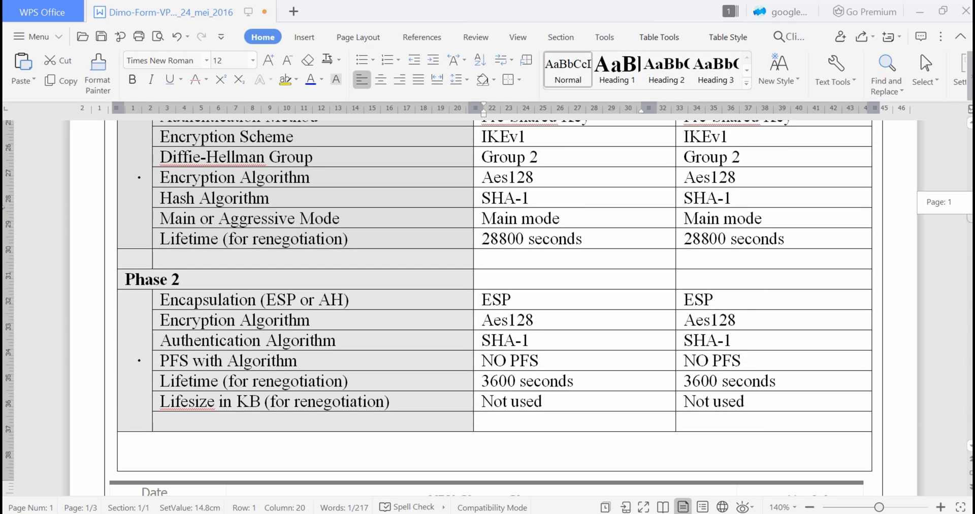
left_click_drag(481, 239, 523, 239)
right_click(514, 238)
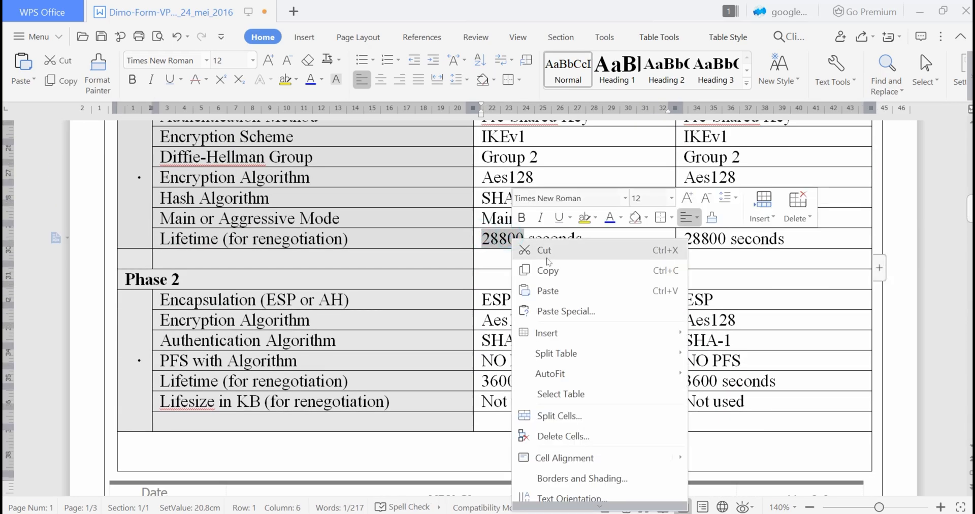
left_click(547, 270)
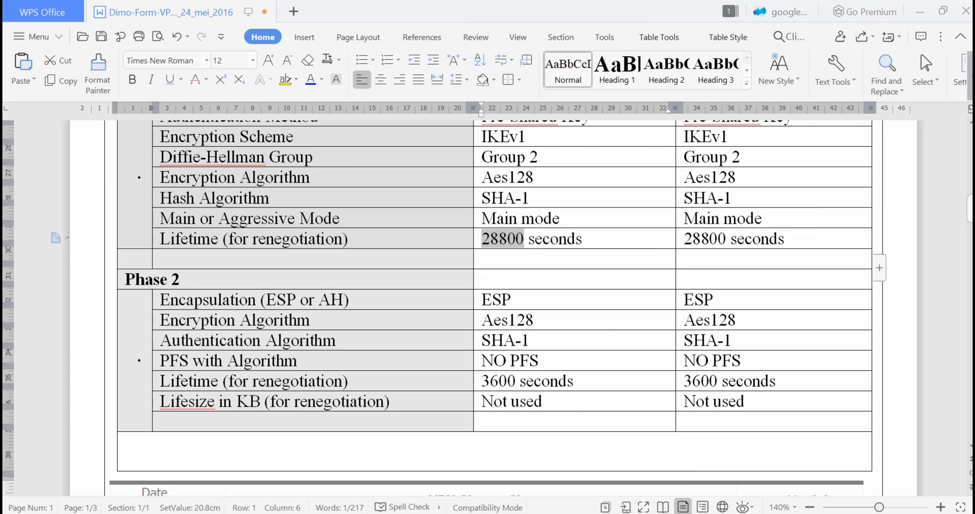
key("alt+Tab")
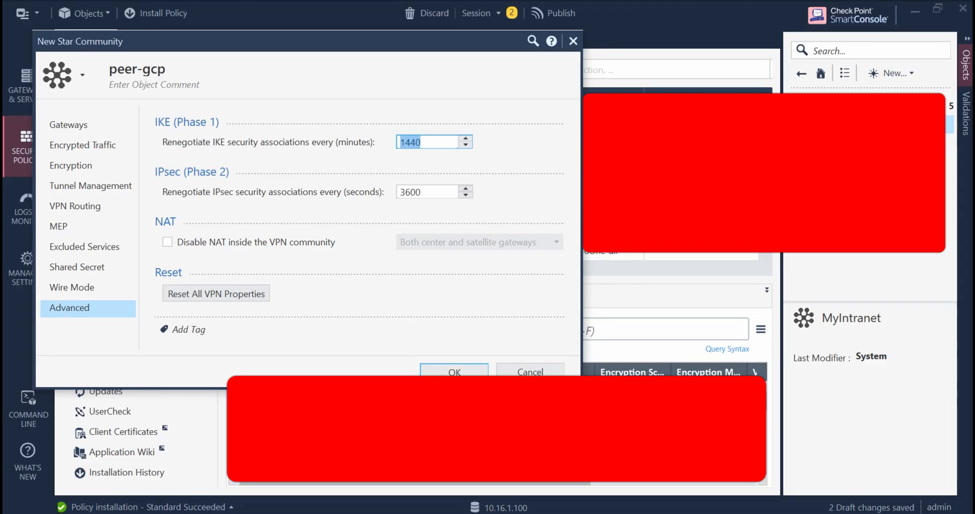
key("ctrl+v")
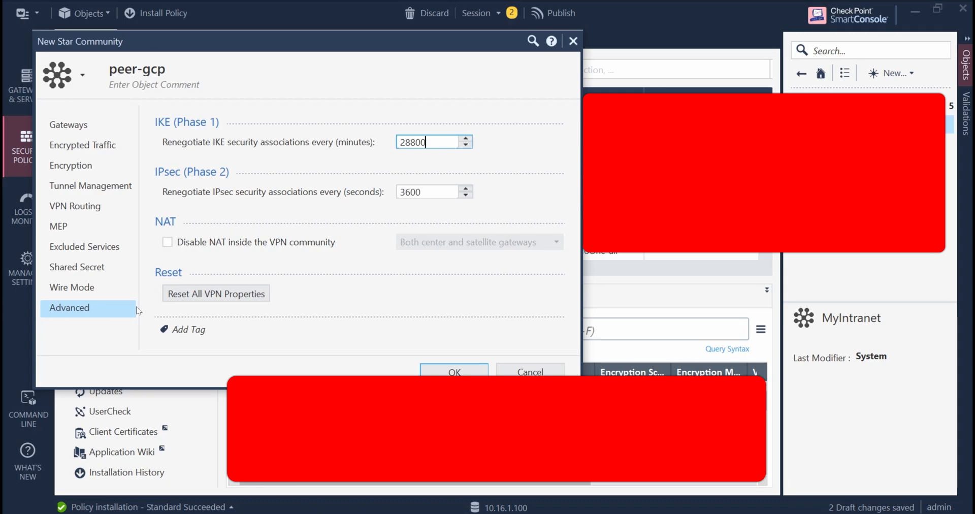
left_click(443, 370)
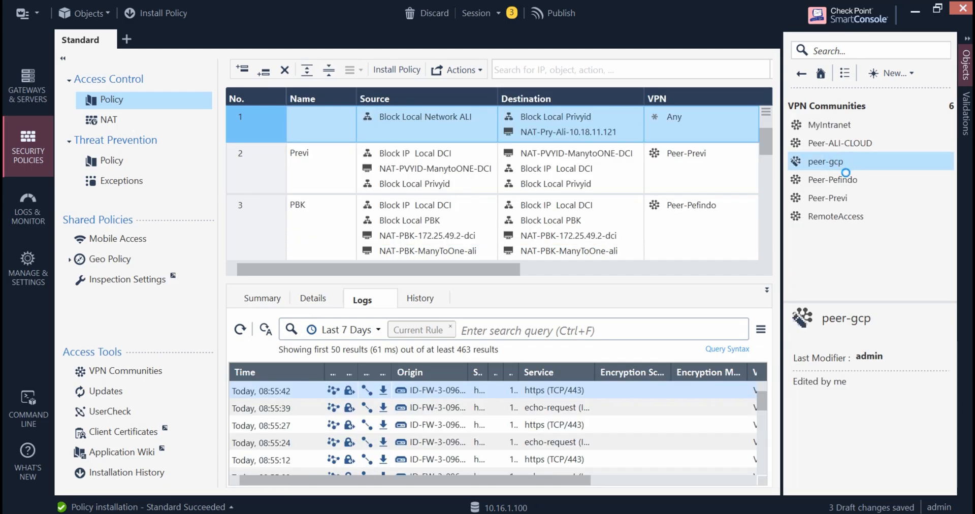
Reopen the peer-gcp community and make it use only a shared secret for all external members
double_click(841, 161)
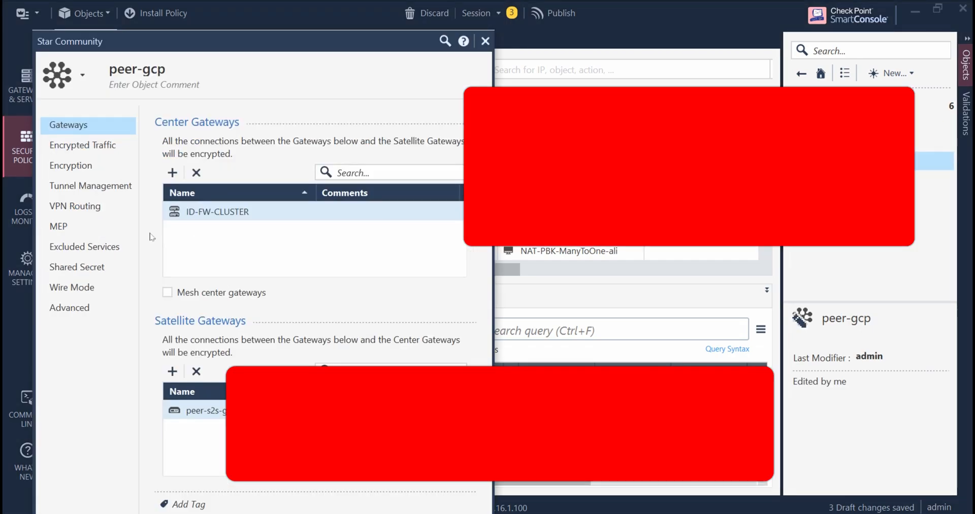
left_click(79, 266)
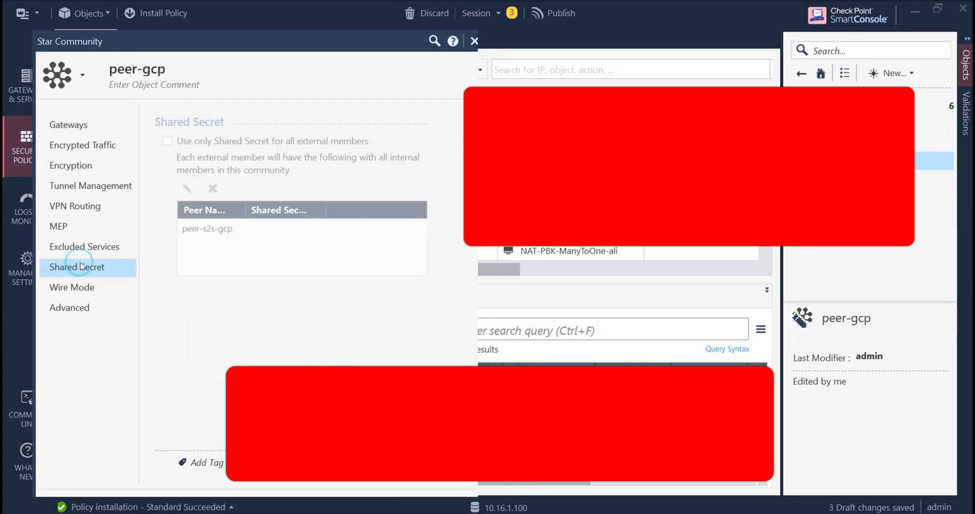
left_click(168, 141)
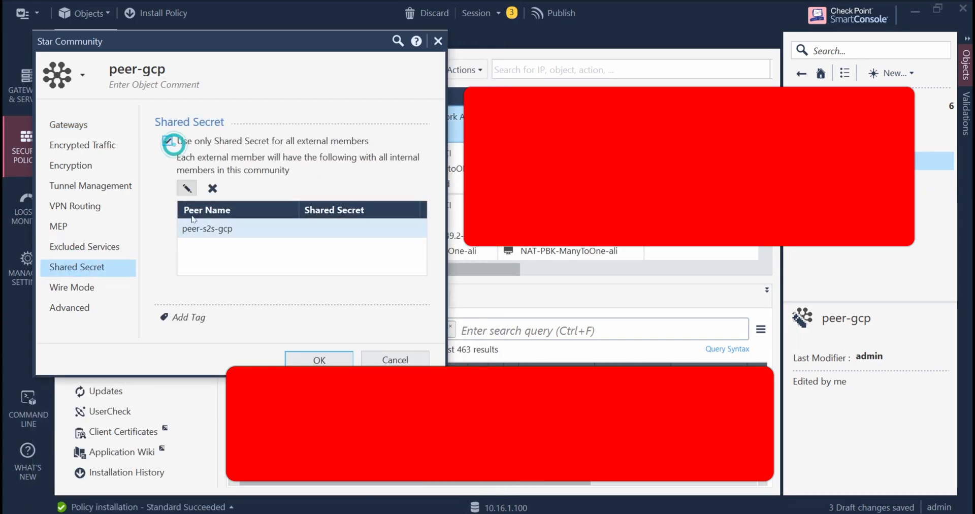
Copy the pre-shared secret from the VPN form in WPS Office, enter it as the shared secret for peer-s2s-gcp, and save the community
left_click(187, 188)
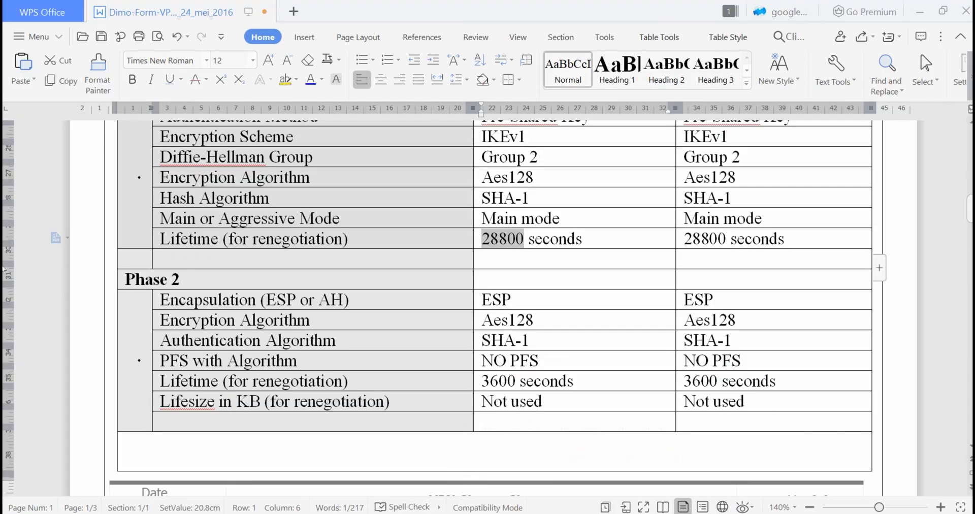
scroll(487, 304, "up", 10)
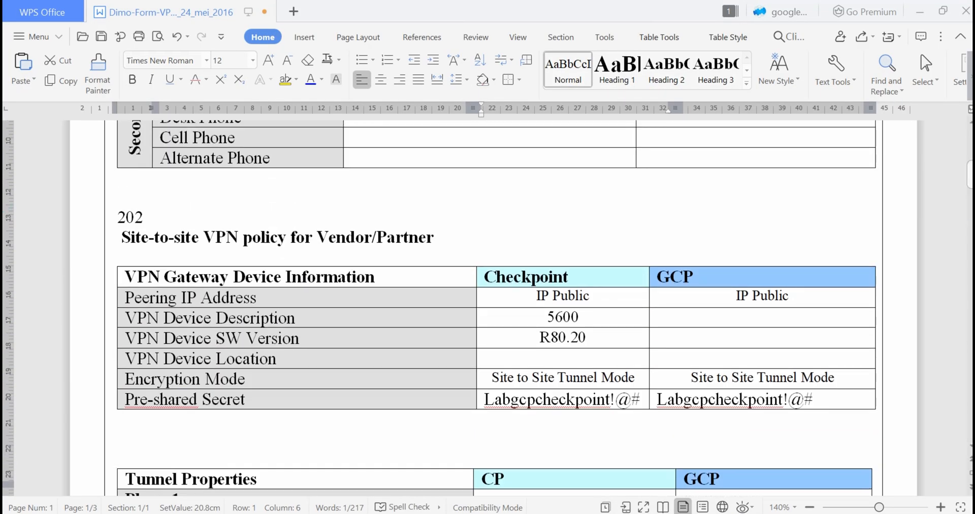
left_click_drag(482, 399, 638, 399)
right_click(622, 398)
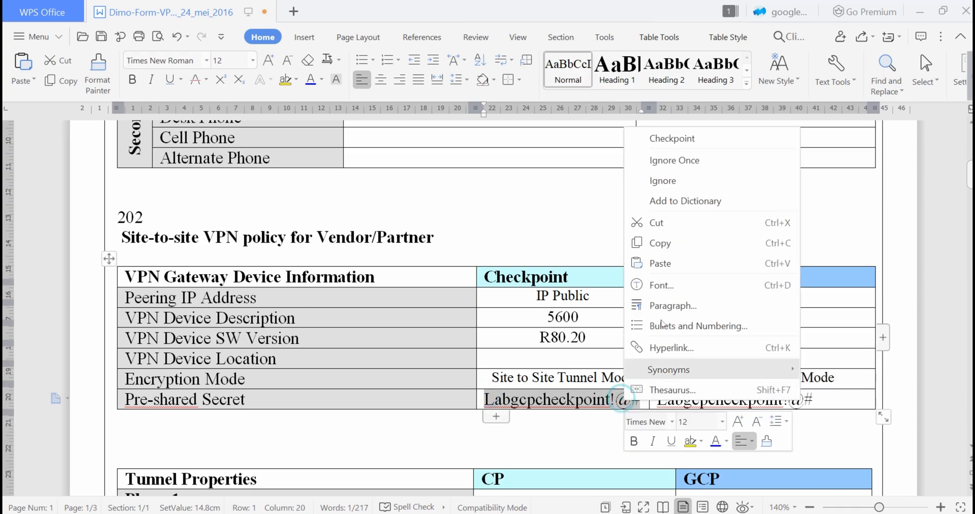
left_click(685, 200)
key("alt+Tab")
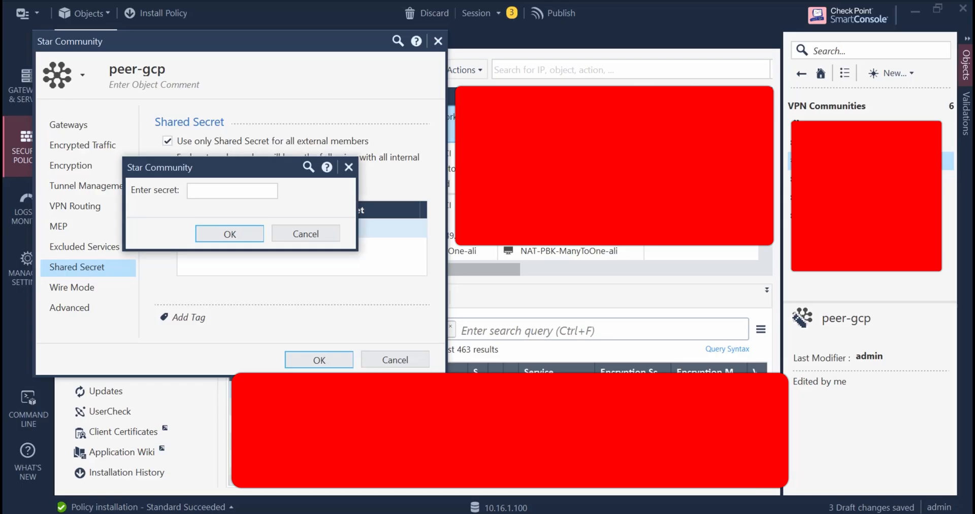
left_click(241, 191)
key("ctrl+v")
left_click(247, 233)
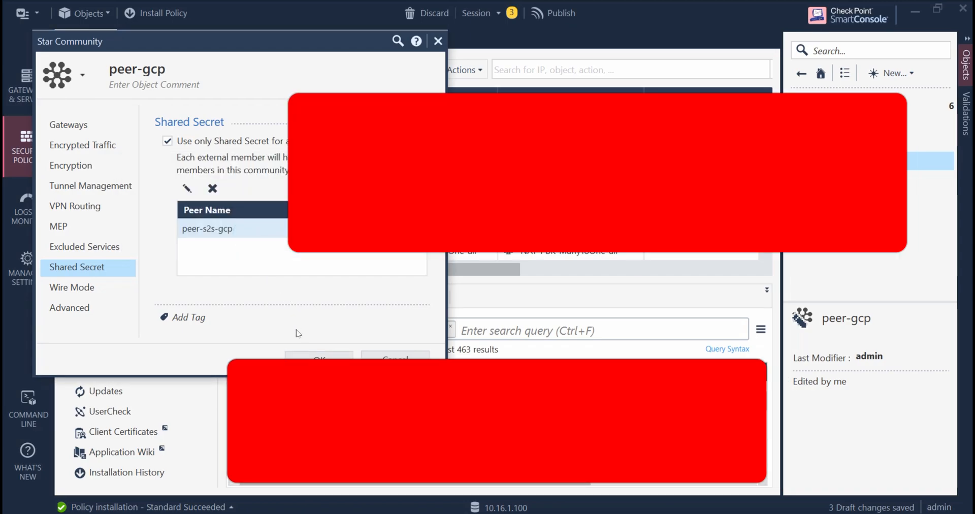
left_click(310, 357)
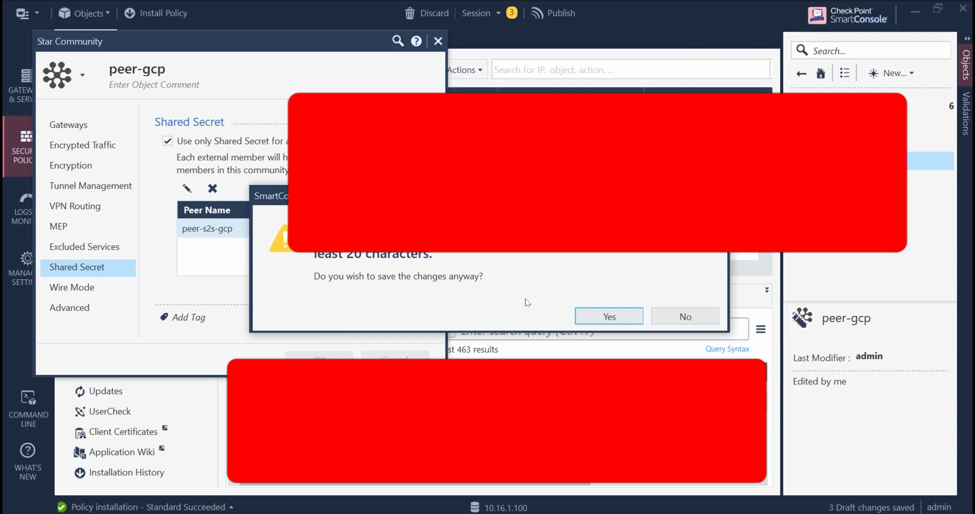
left_click(605, 315)
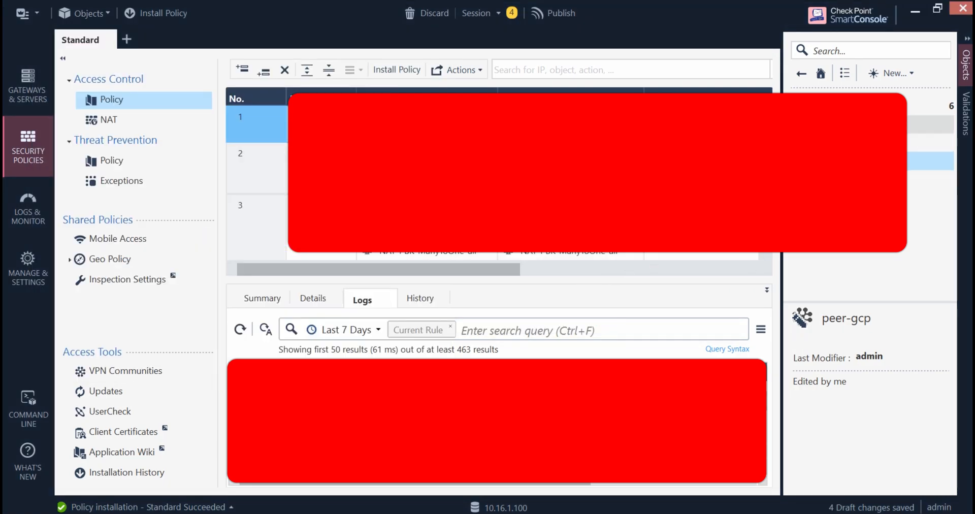
Add a new rule at the top of the access control policy with Block IP Local DCI as its source, searching for local
left_click(512, 264)
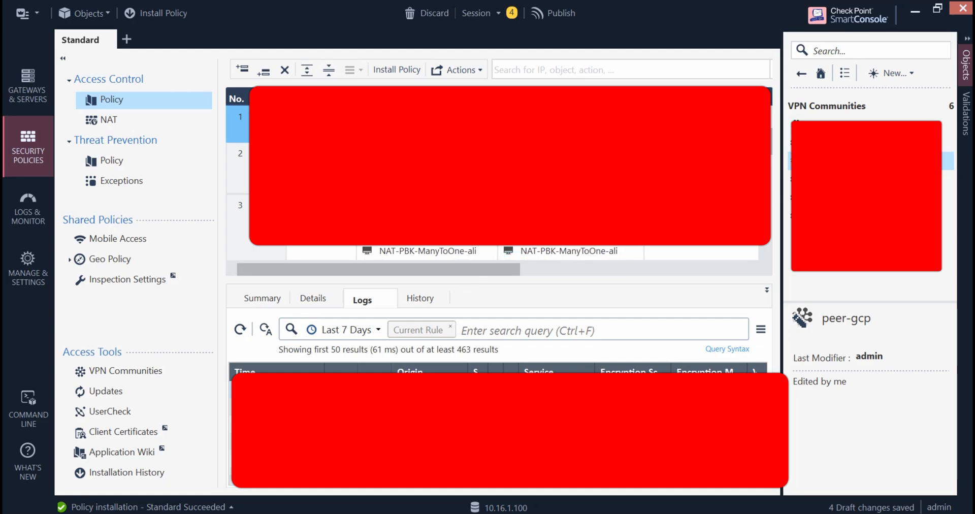
left_click(243, 70)
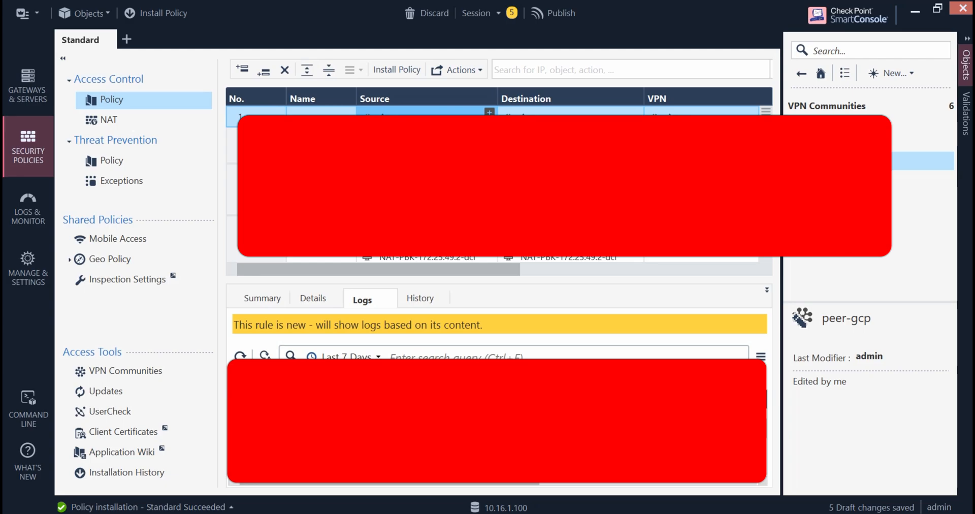
left_click(489, 112)
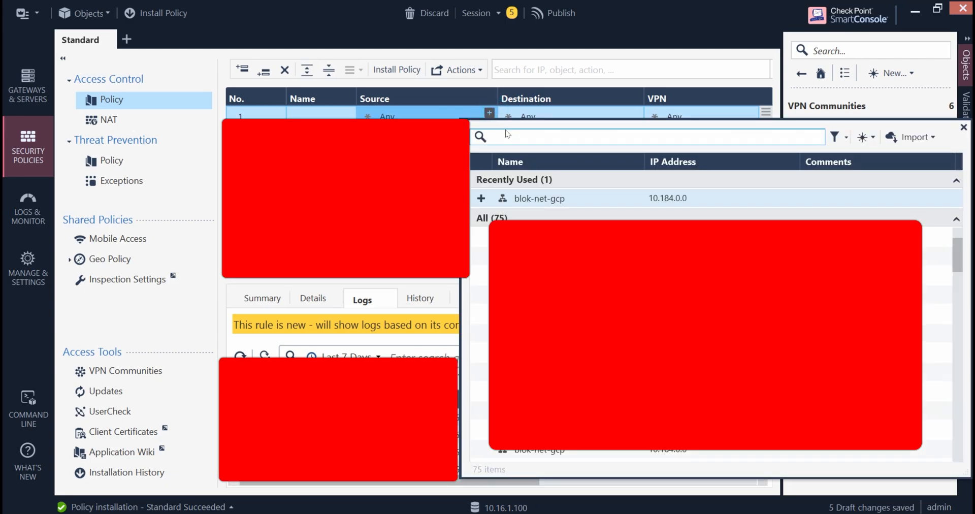
left_click(506, 134)
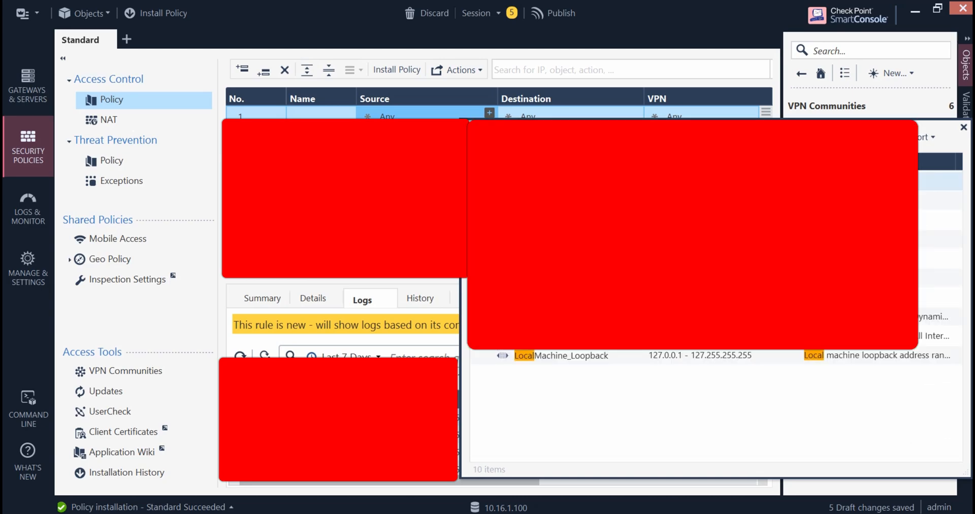
left_click(539, 181)
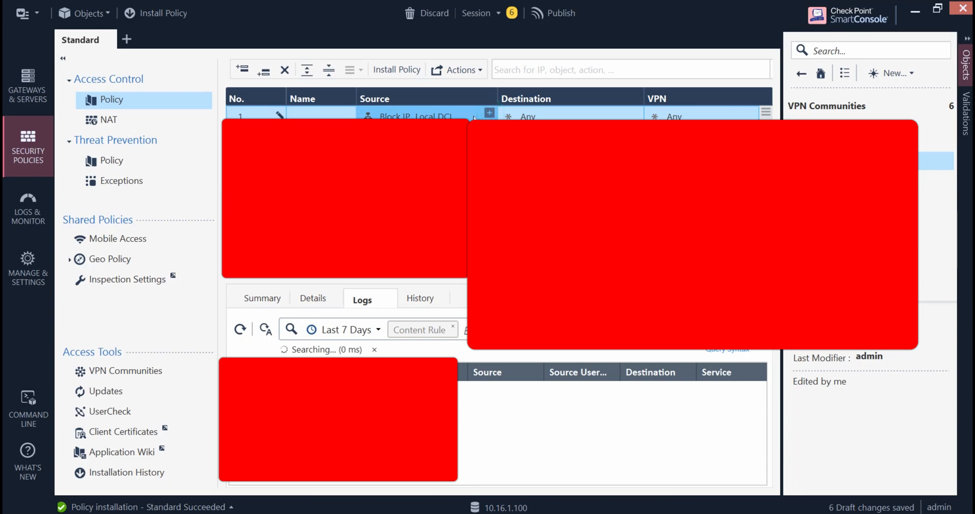
Create a host named nat-gcp-onetomany with IPv4 address 10.26.1.5 and add it to the source of rule 1
left_click(489, 113)
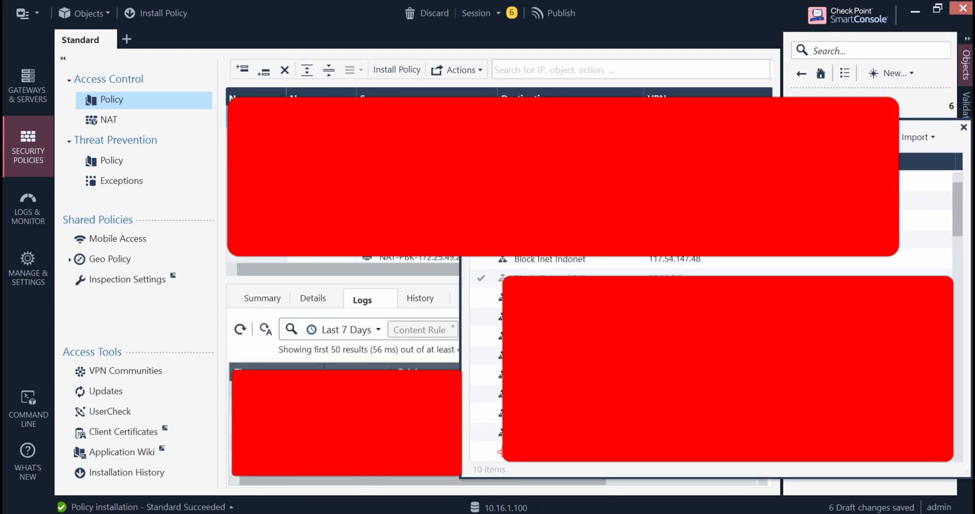
left_click(872, 137)
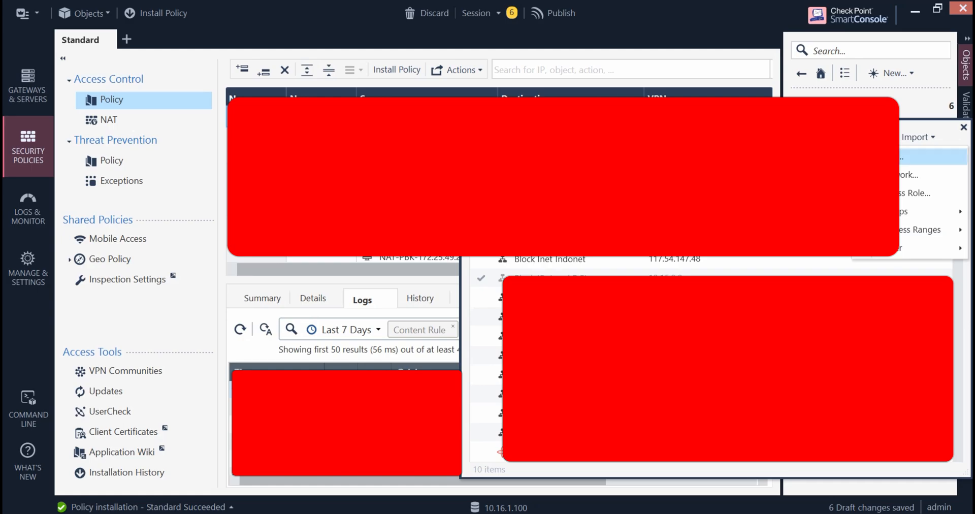
left_click(909, 157)
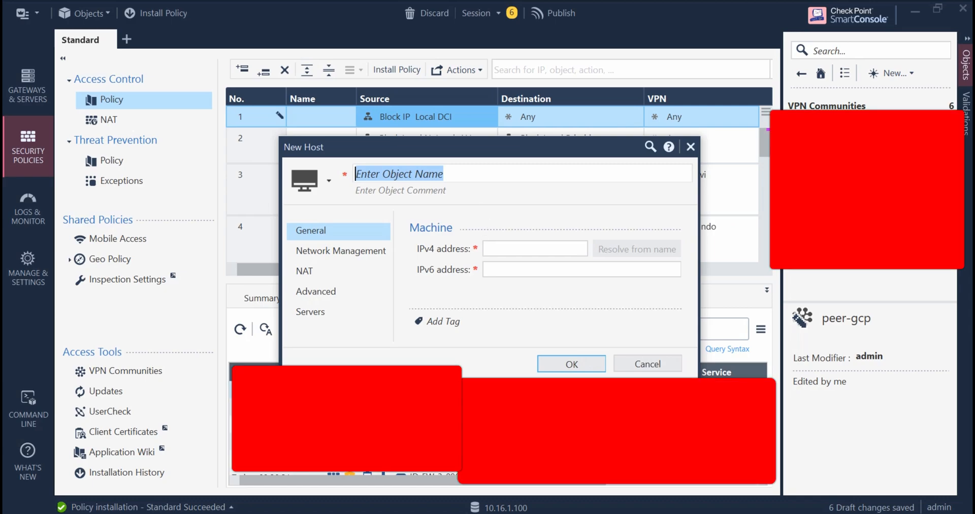
type("nat-gc--")
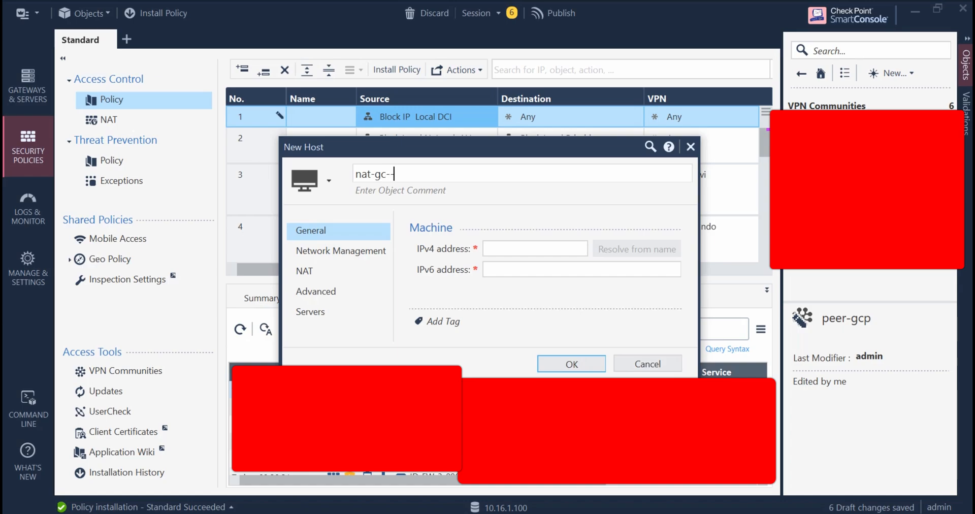
key("BackSpace")
key("BackSpace")
type("p-onetomany")
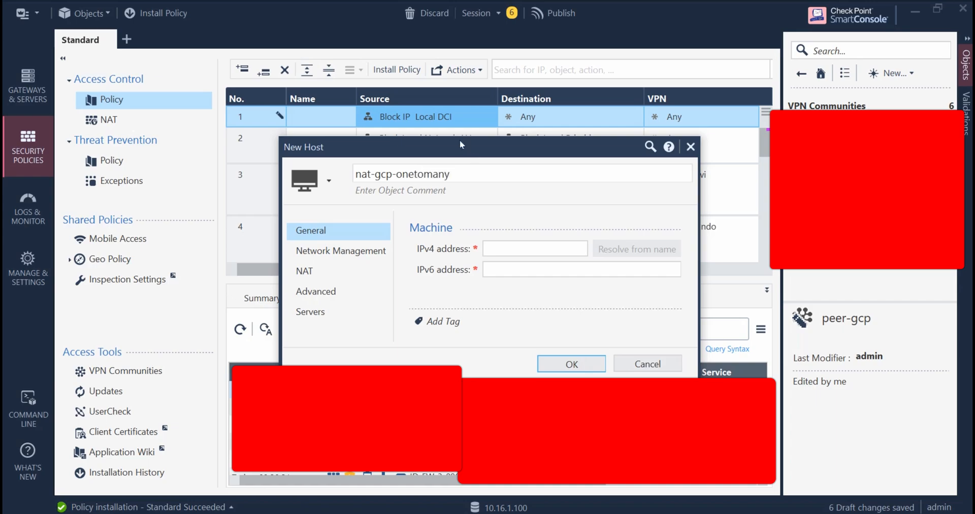
left_click(499, 245)
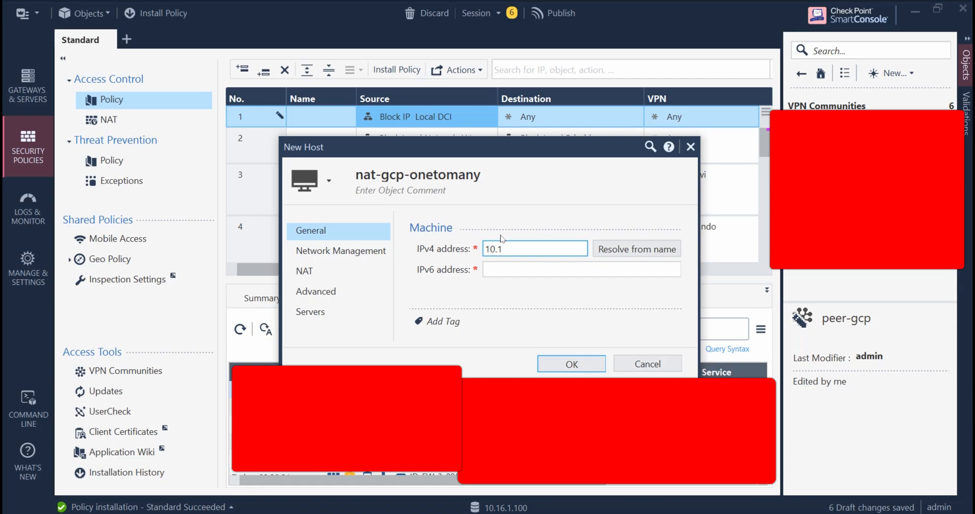
key("BackSpace")
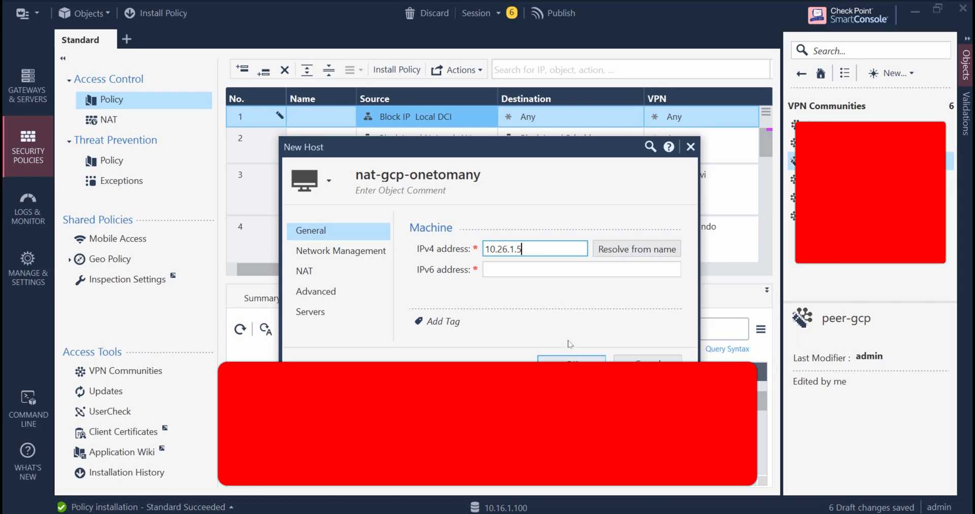
left_click(573, 358)
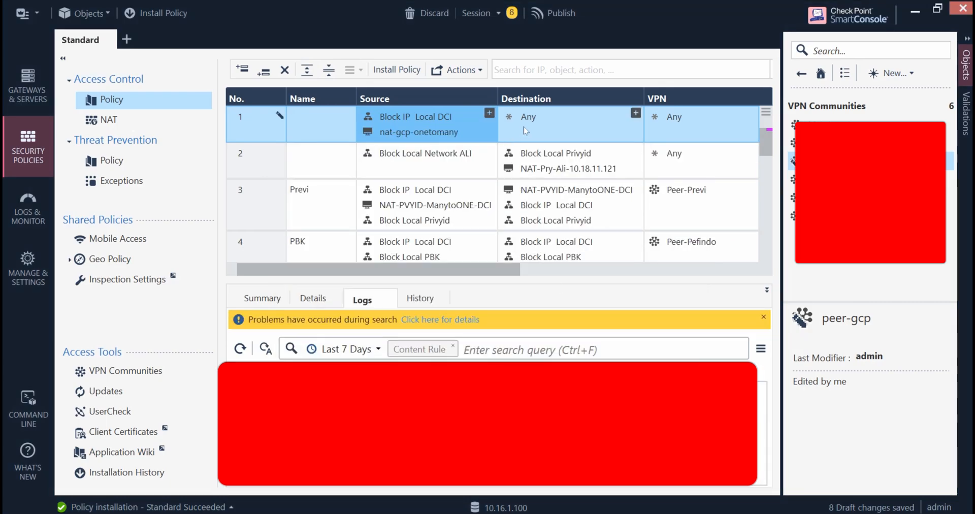
Set the destination of rule 1 to Block IP Local DCI, blok-net-gcp and nat-gcp-onetomany, searching for dci, gcp and nat
left_click(635, 112)
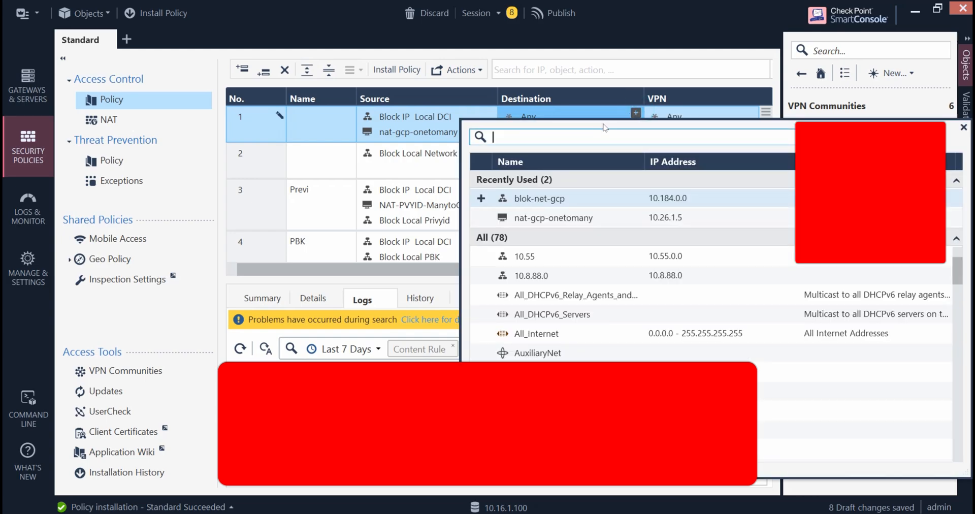
type("dci")
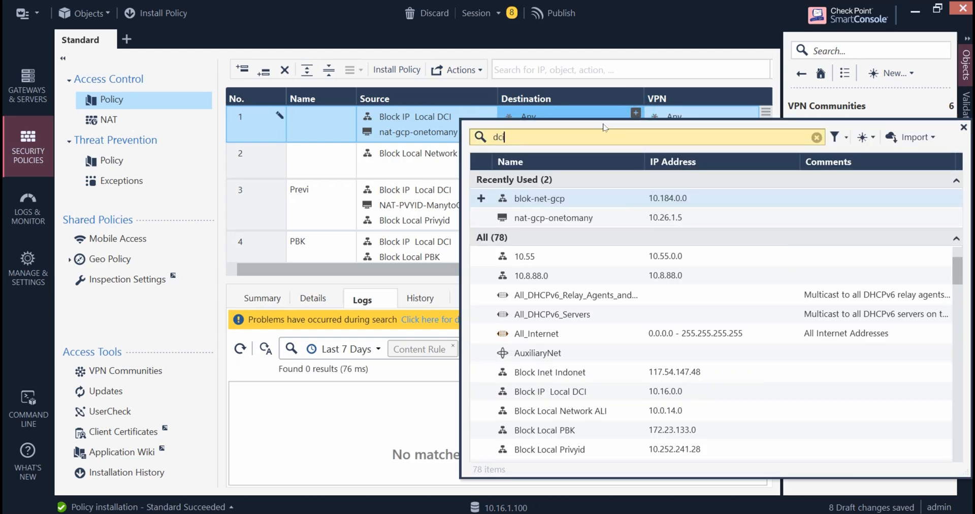
left_click(565, 181)
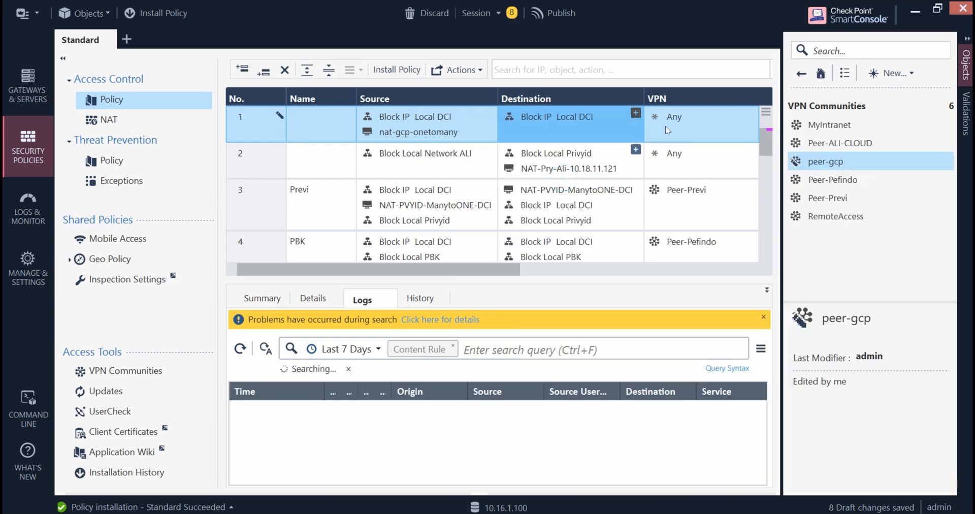
left_click(635, 113)
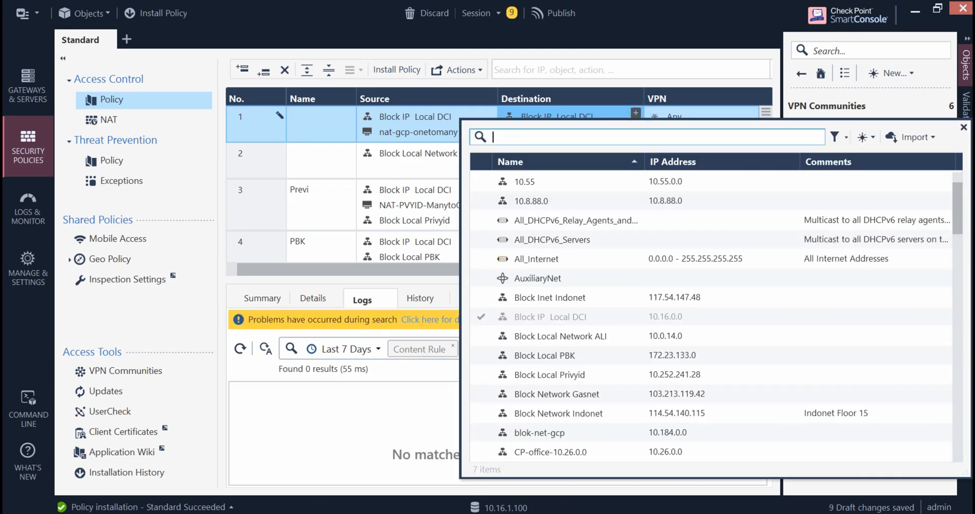
type("gc")
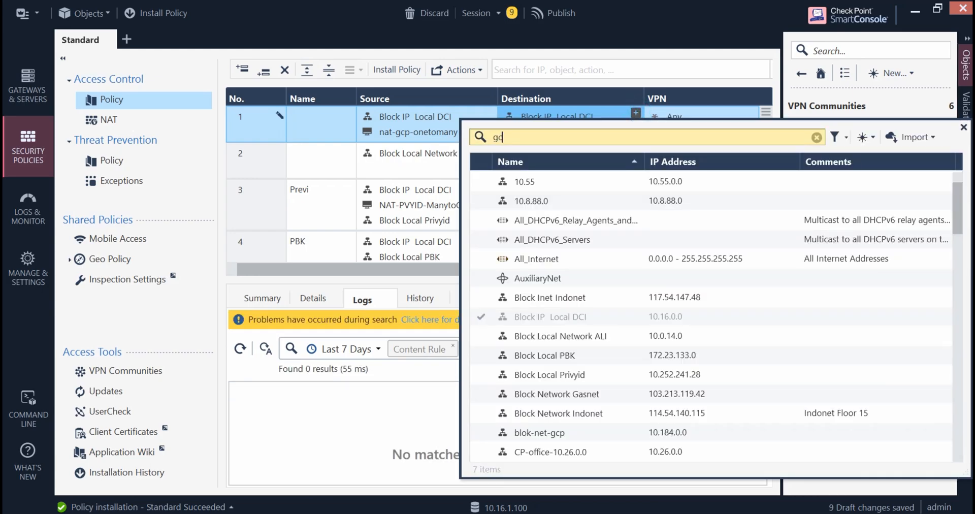
type("p")
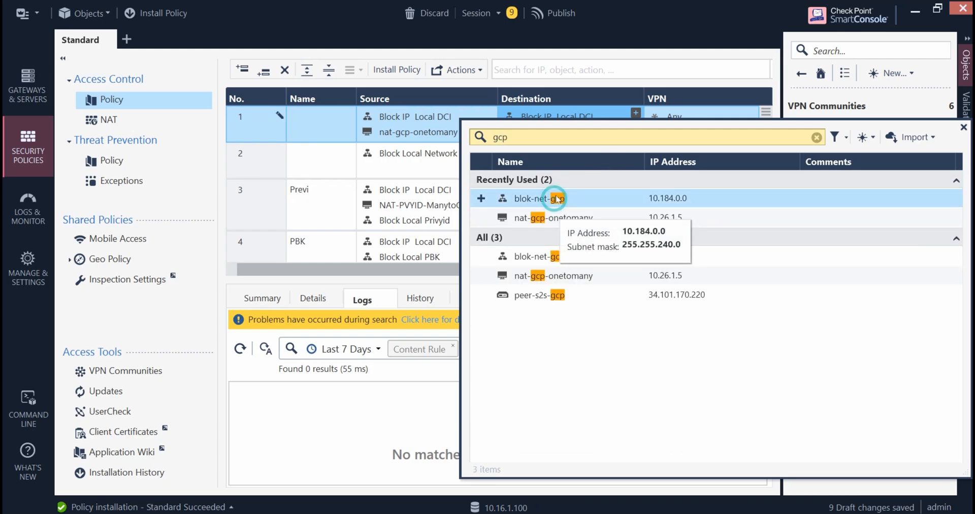
double_click(556, 202)
left_click(635, 112)
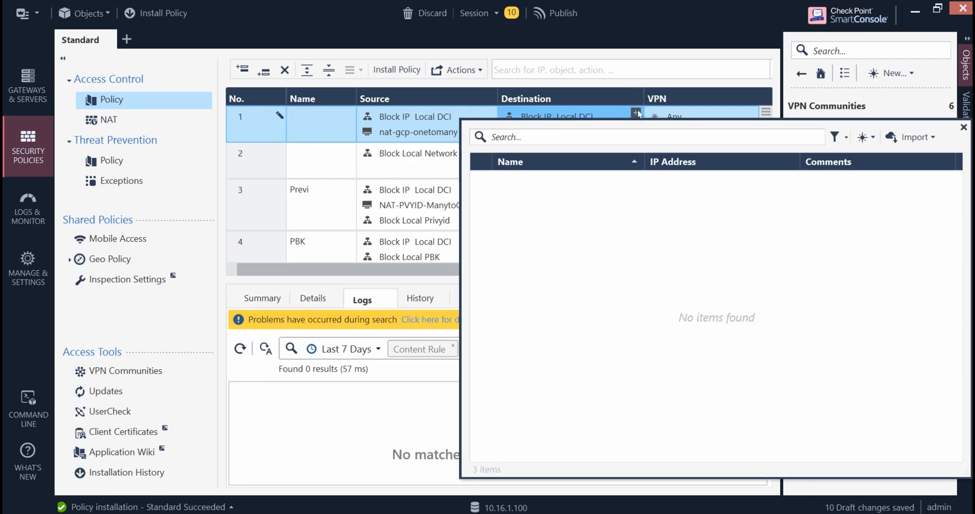
type("nat")
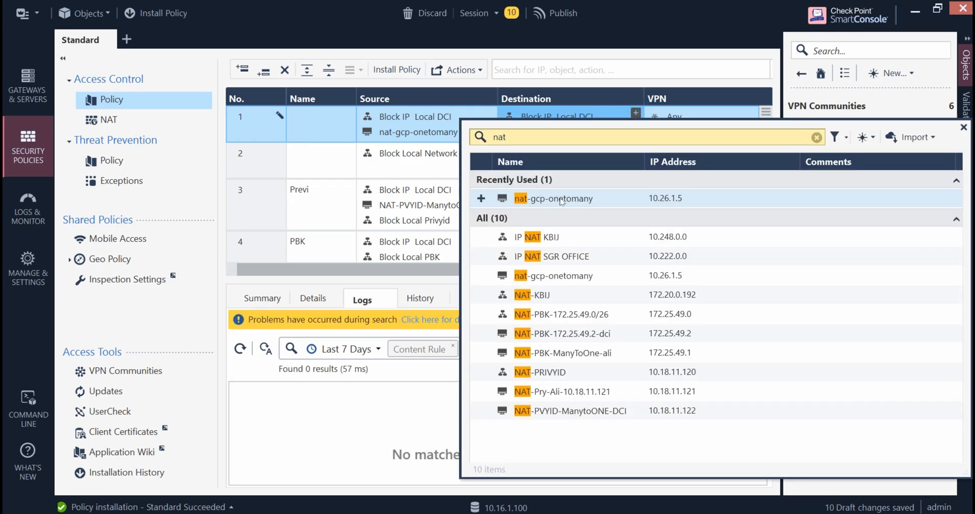
left_click(561, 199)
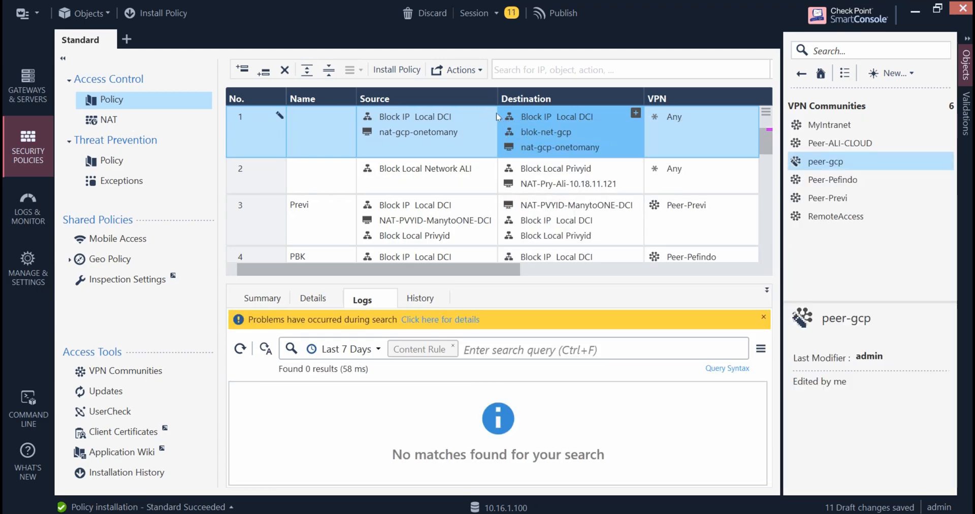
Add blok-net-gcp to the source of rule 1, searching for gcp
left_click(489, 113)
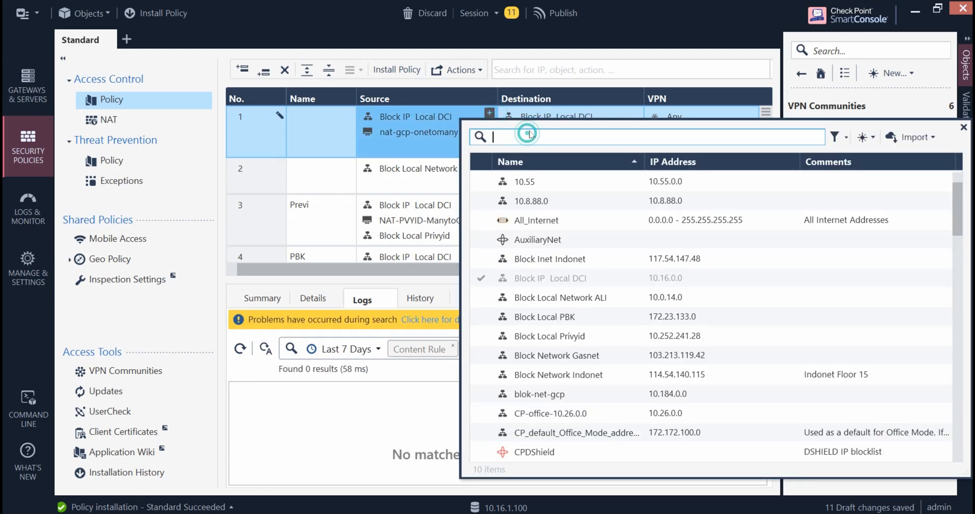
type("gcp")
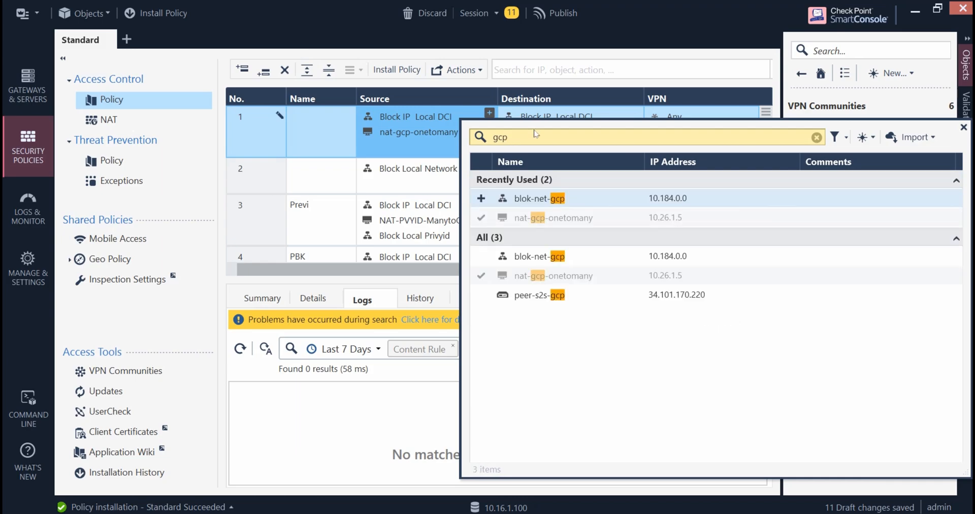
left_click(526, 197)
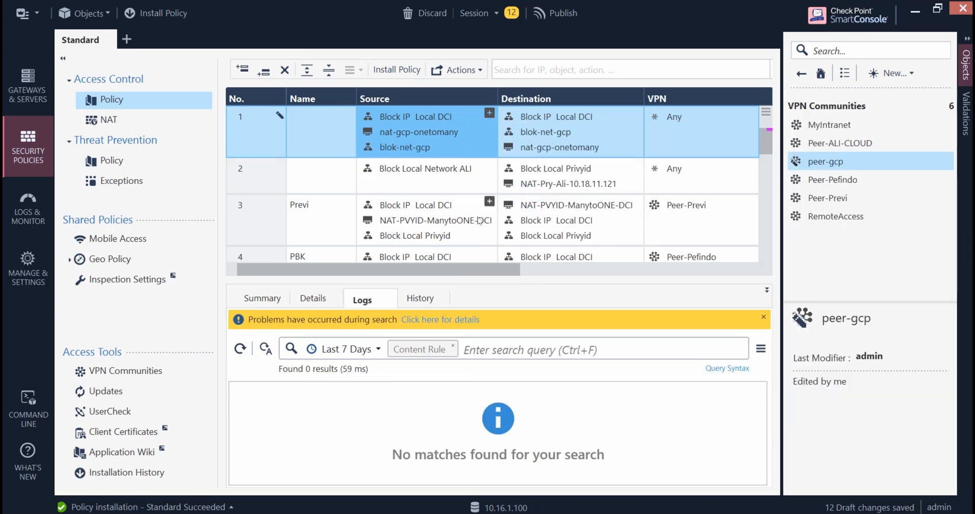
Restrict rule 1 to the specific VPN community peer-gcp
left_click_drag(459, 270, 590, 275)
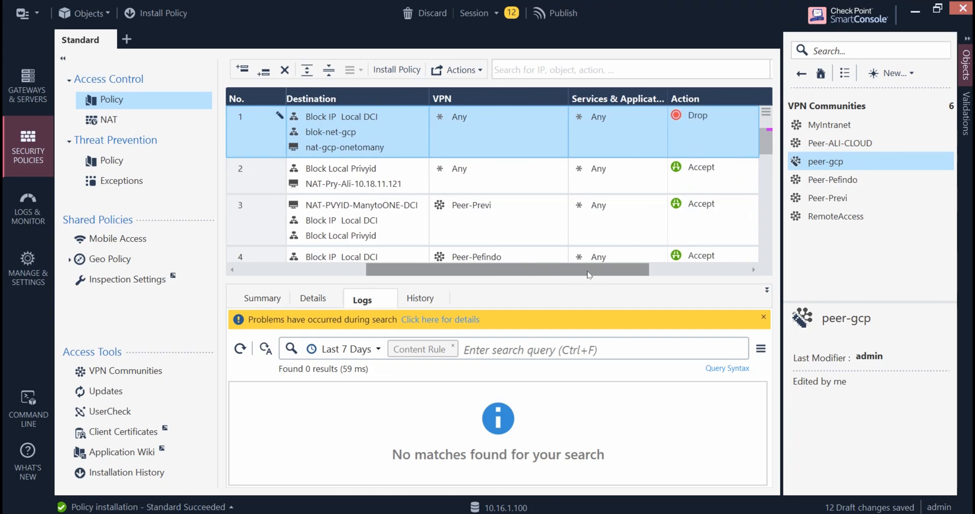
left_click(525, 125)
left_click(523, 124)
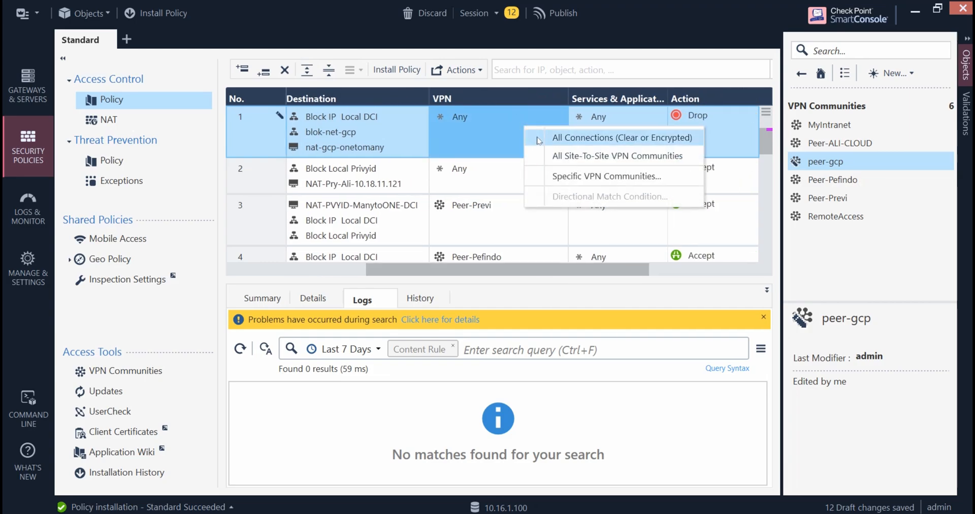
left_click(565, 174)
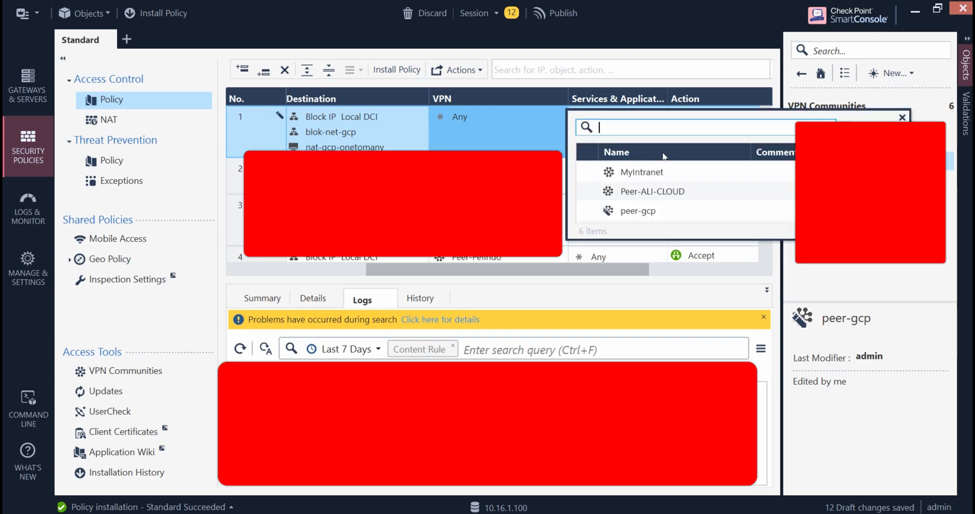
left_click(637, 210)
Set the action of rule 1 to Accept and its tracking to Log
left_click_drag(580, 265, 680, 264)
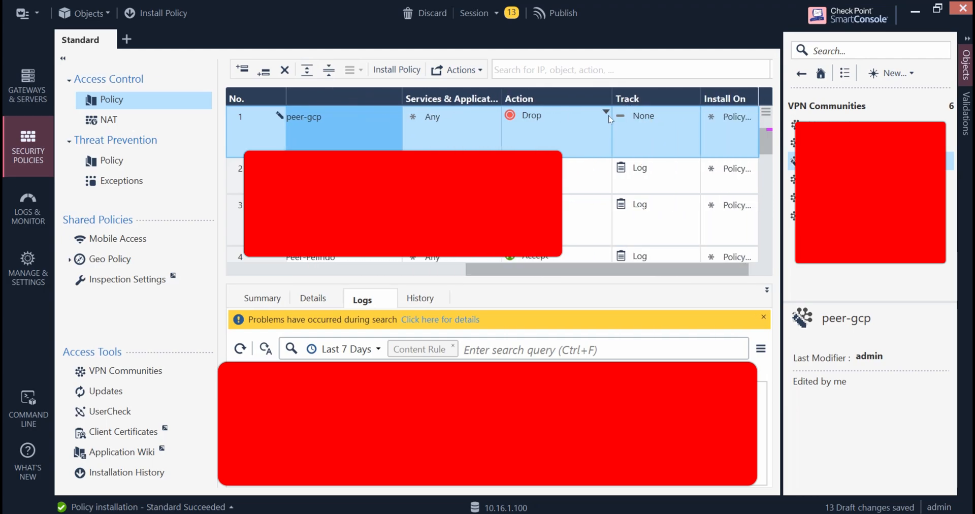
left_click(605, 112)
left_click(648, 135)
left_click(693, 111)
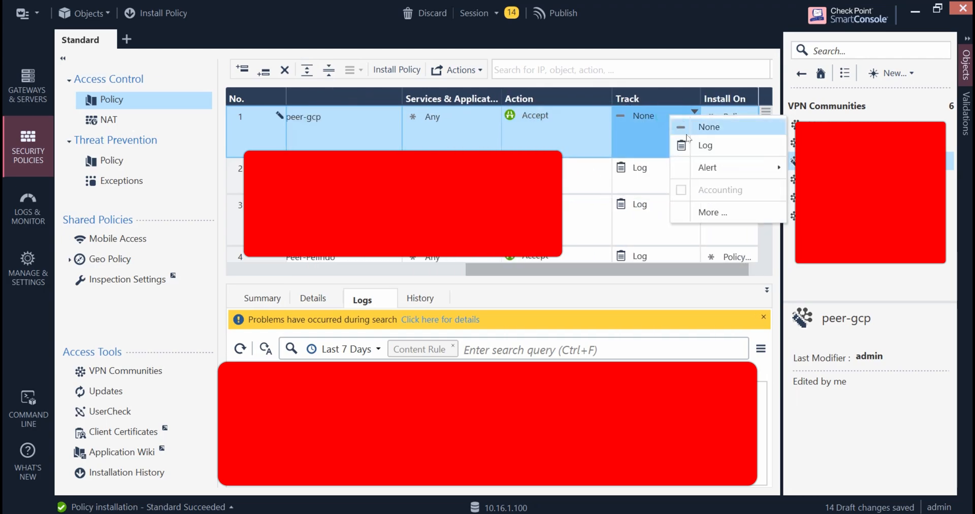
left_click(698, 146)
left_click_drag(635, 267, 378, 261)
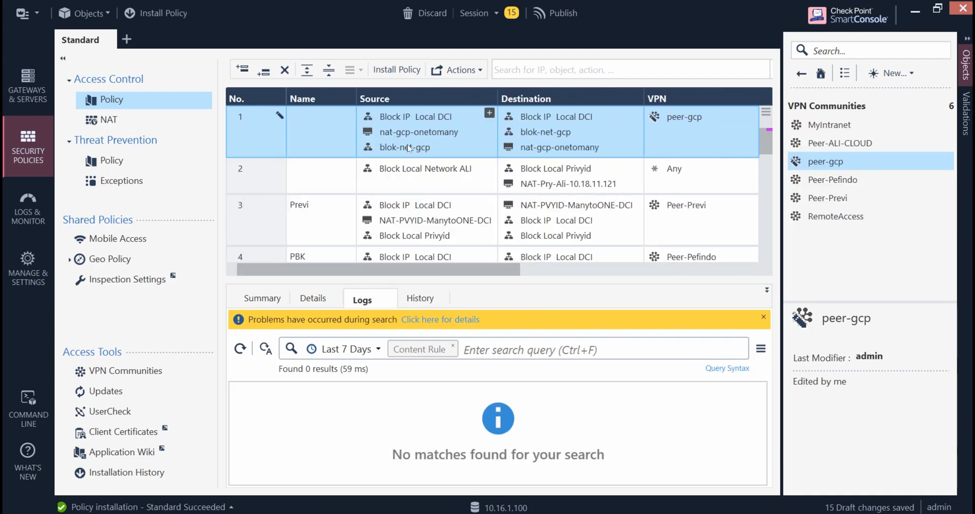
mouse_move(408, 149)
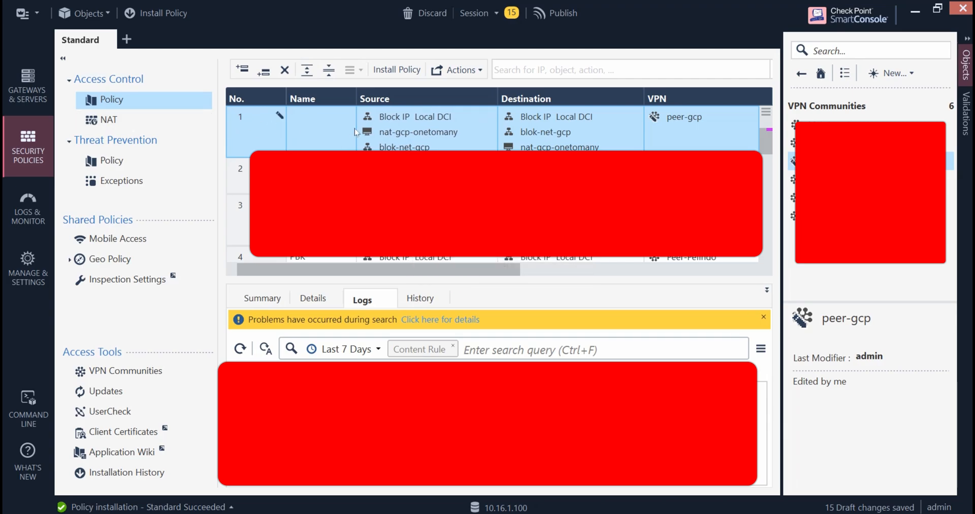
Open the NAT policy, dismiss the error message, and add two new rules above the first rule
left_click(96, 120)
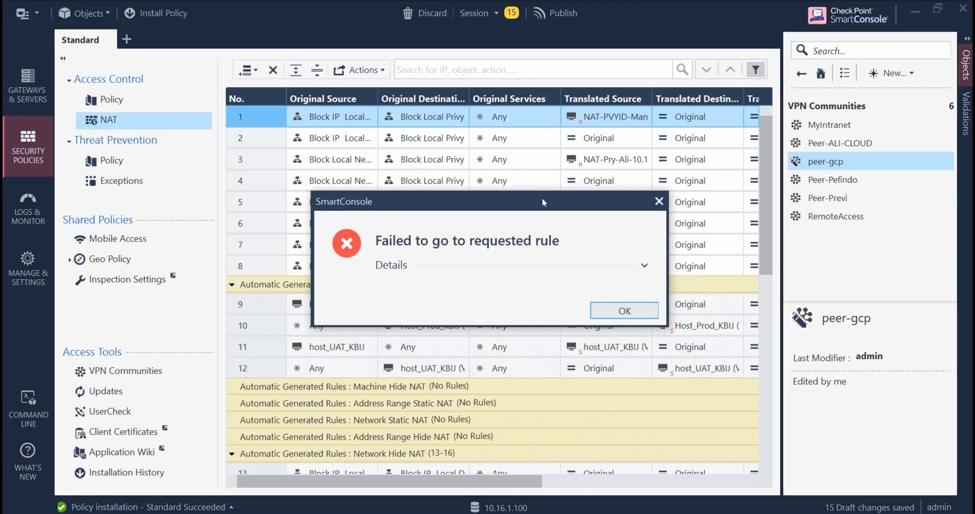
left_click(624, 311)
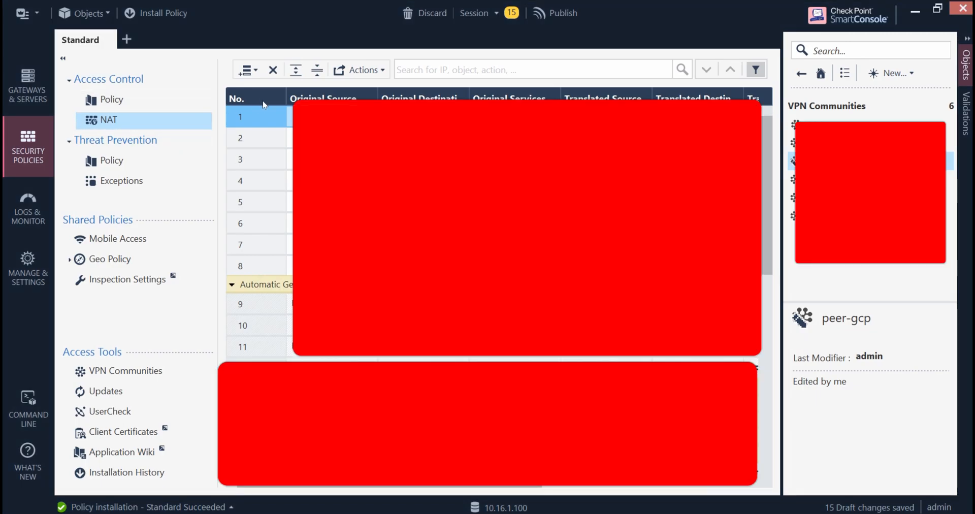
left_click(250, 70)
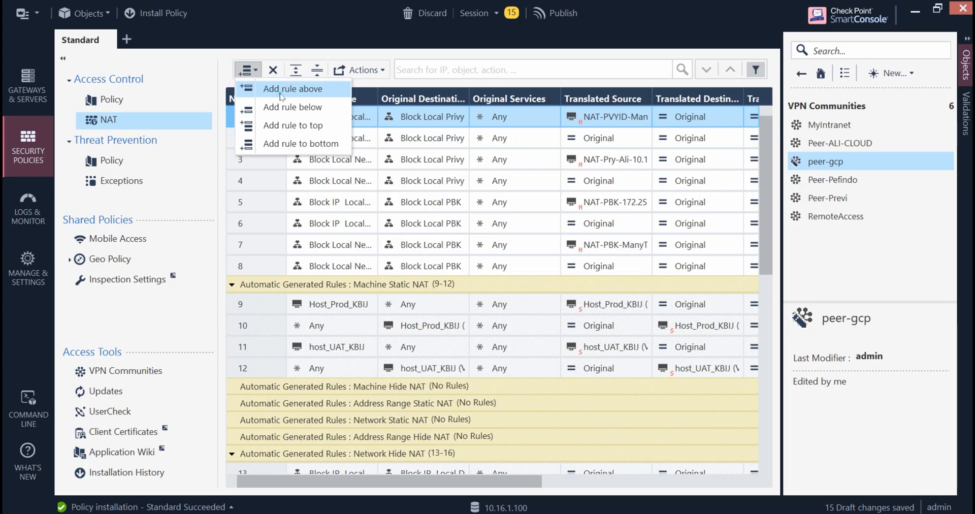
left_click(281, 93)
left_click(257, 73)
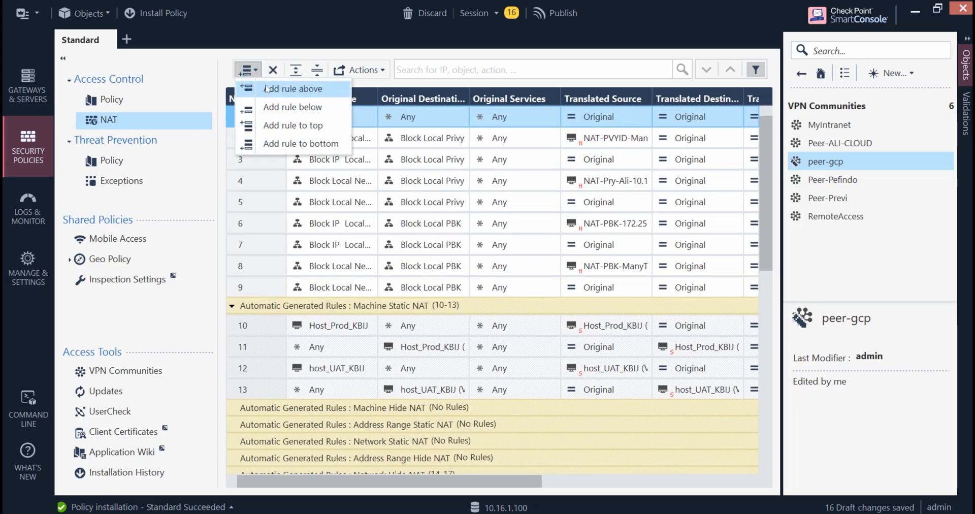
left_click(269, 88)
Set the original source of NAT rule 1 to Block IP Local DCI, searching for dci
left_click(335, 116)
left_click(369, 113)
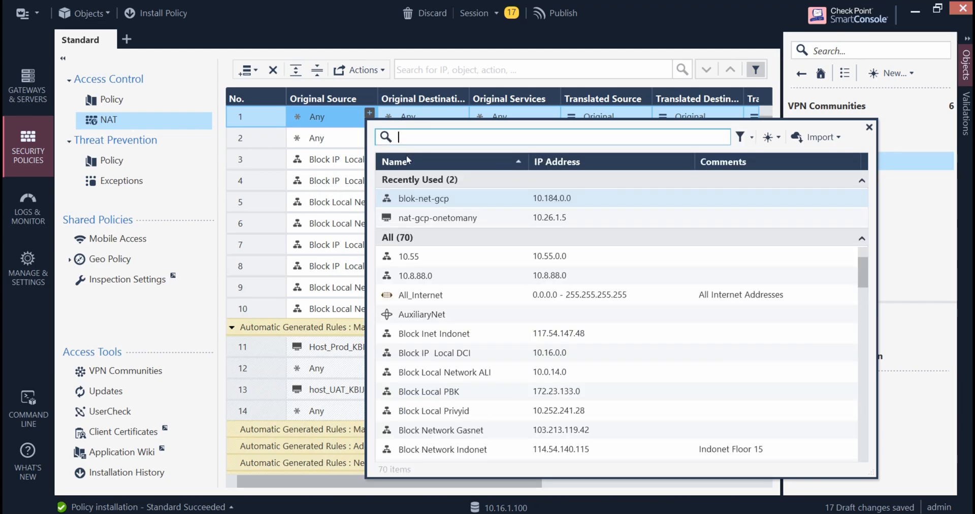
type("dci")
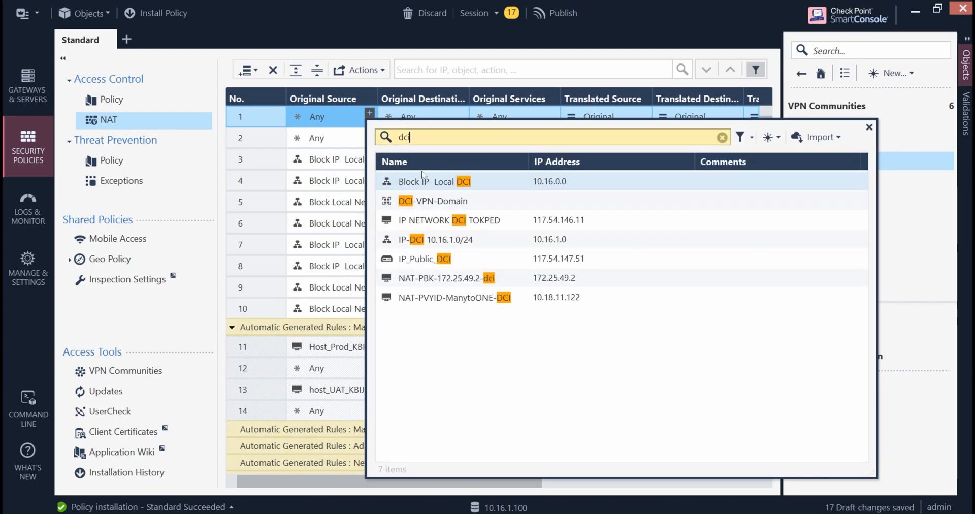
left_click(424, 182)
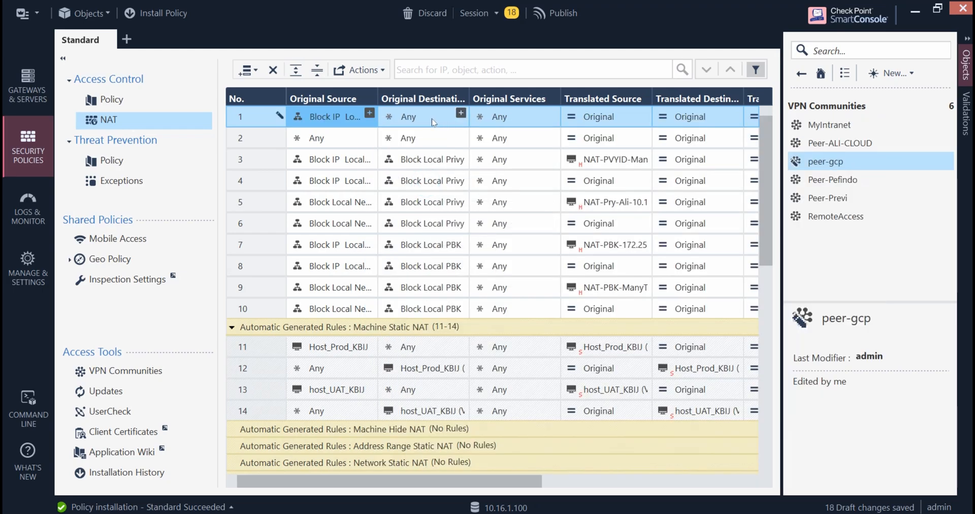
Set NAT rule 1's original destination to blok-net-gcp and its translated source to nat-gcp-onetomany
left_click(460, 114)
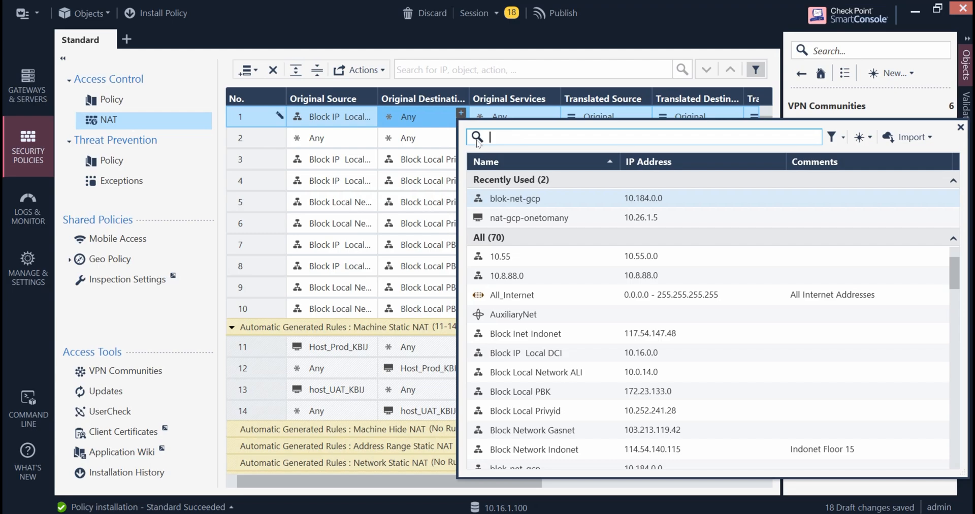
type("gcp")
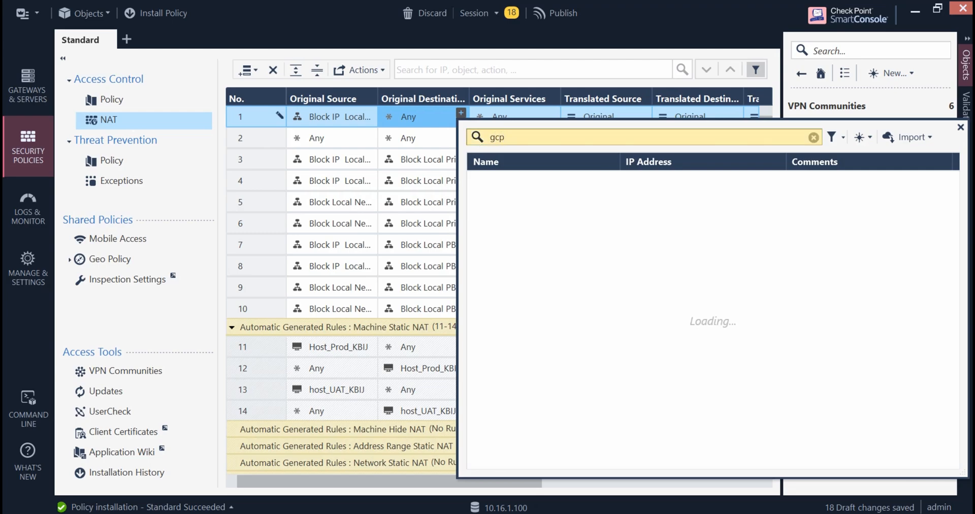
left_click(517, 199)
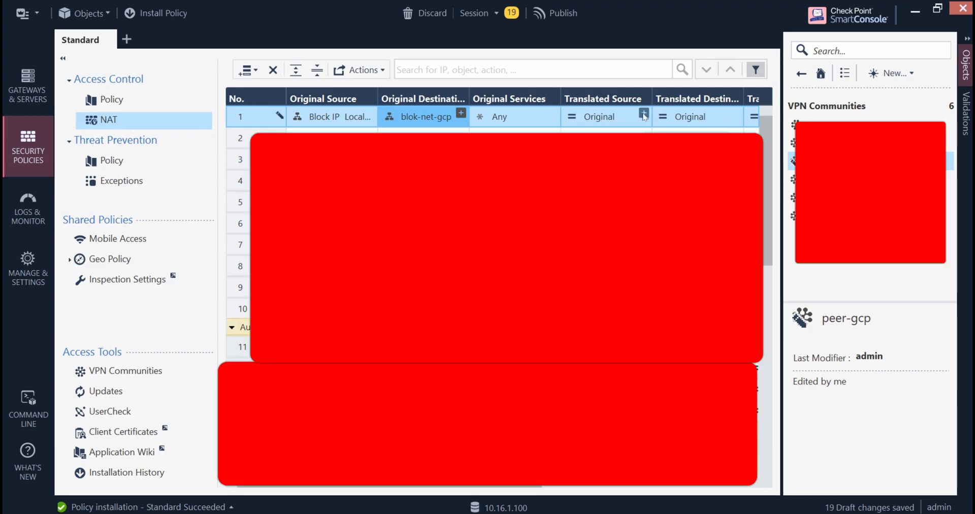
left_click(644, 114)
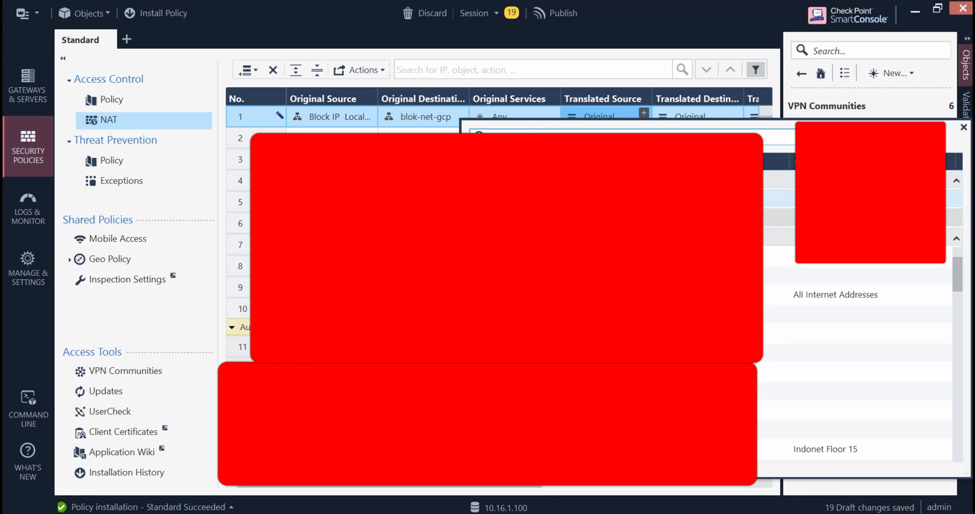
left_click(574, 217)
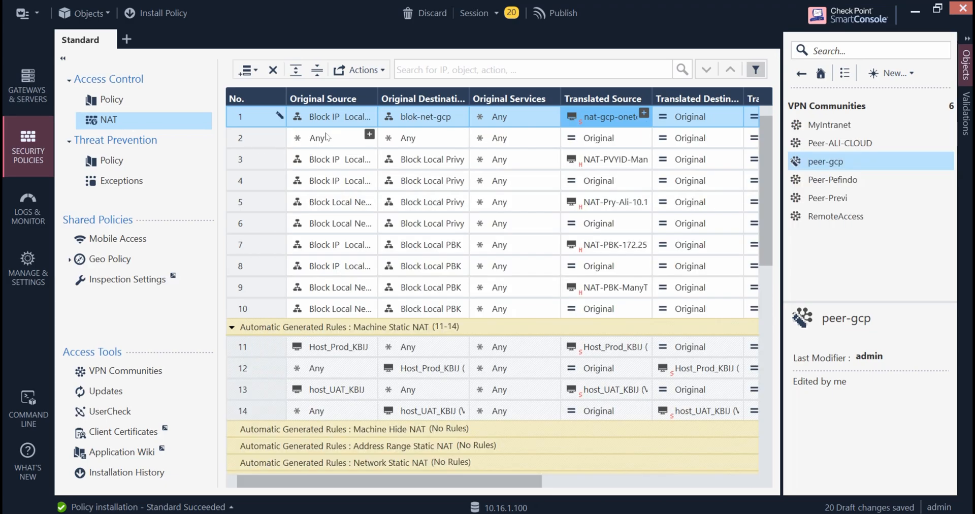
Set NAT rule 2's original source to Block IP Local DCI and its original destination to blok-net-gcp
left_click(325, 133)
left_click(369, 134)
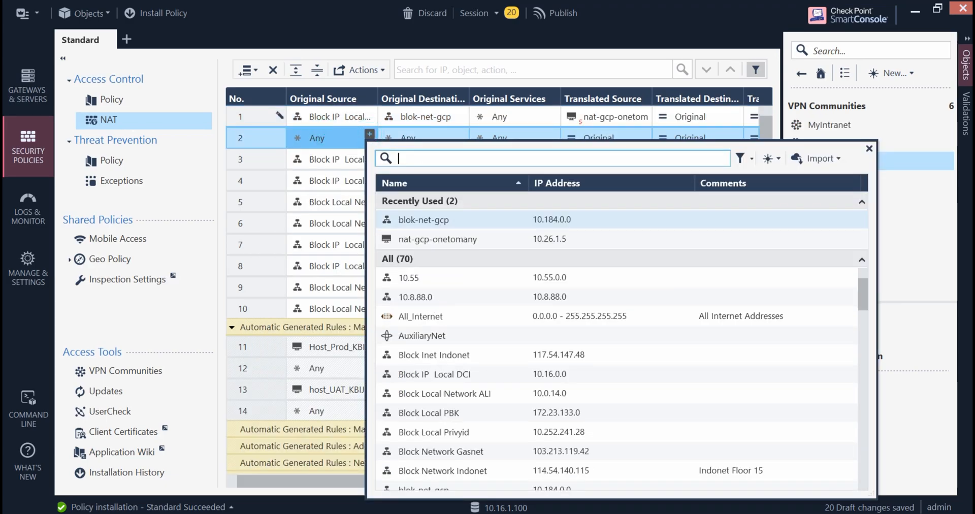
type("dci")
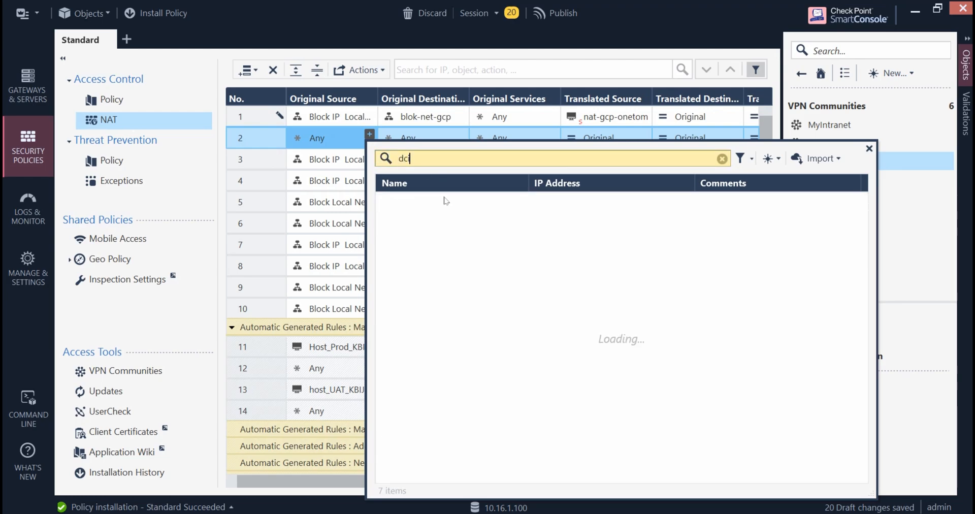
left_click(433, 202)
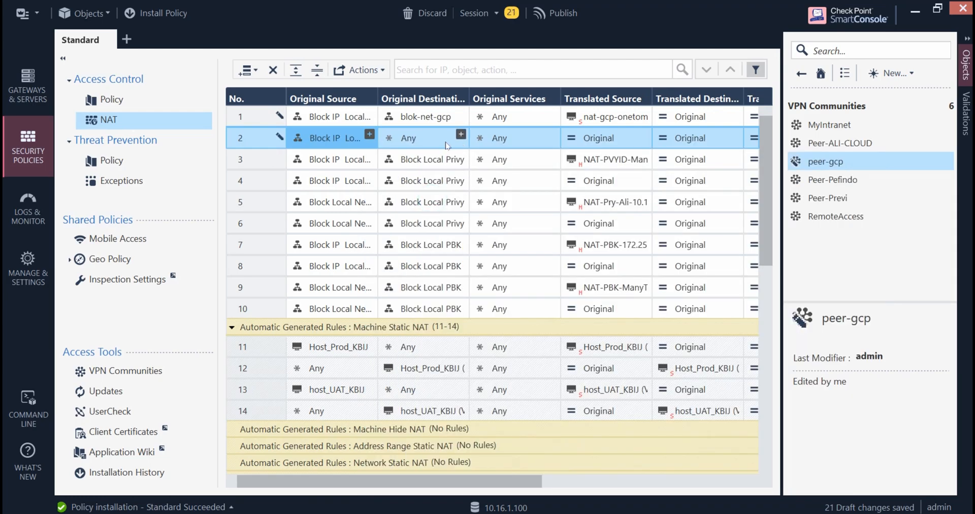
left_click(461, 135)
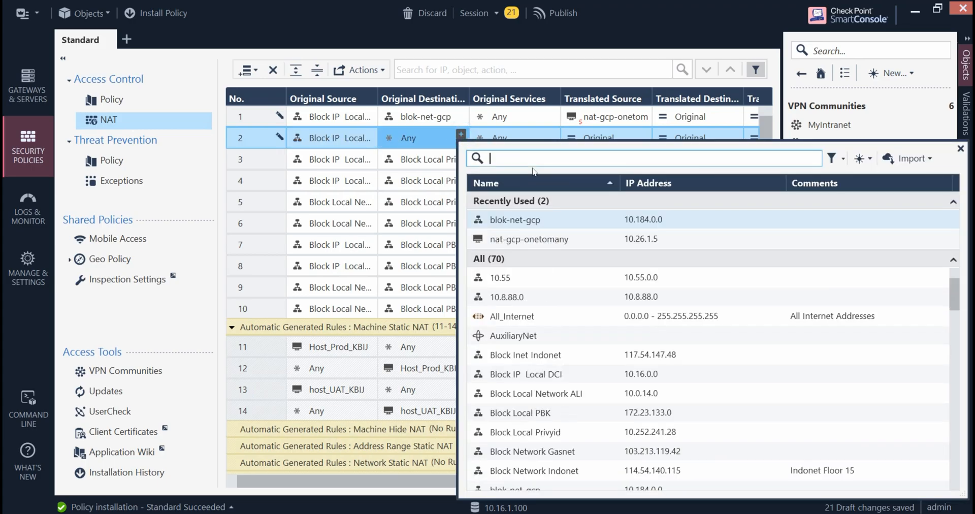
type("gc")
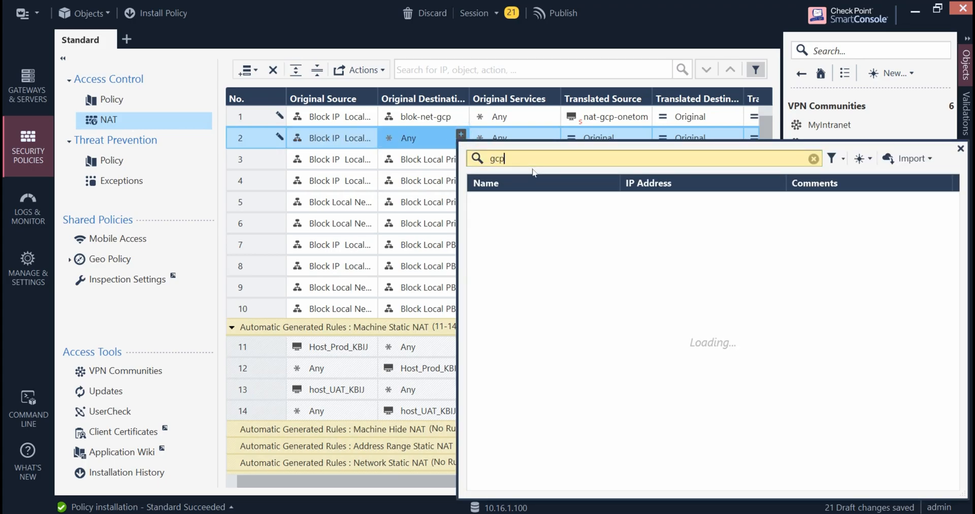
type("p")
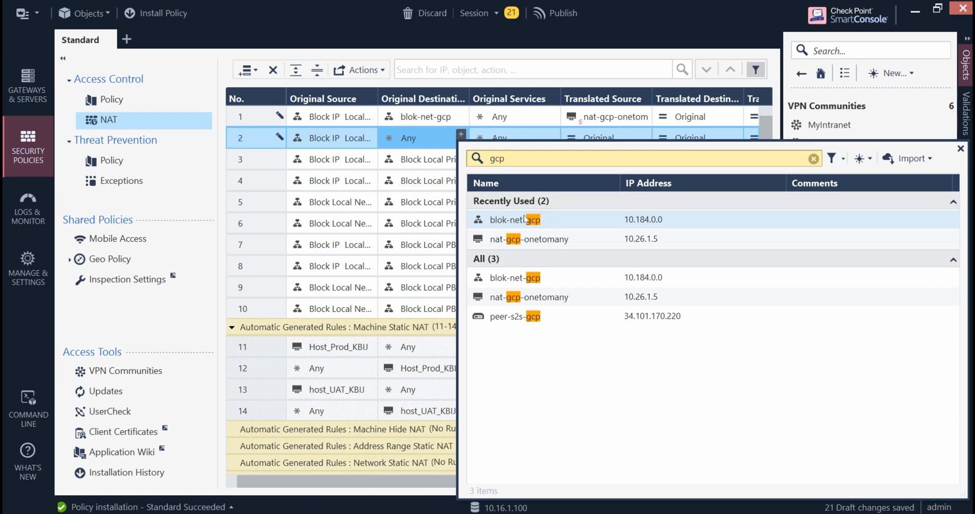
left_click(528, 220)
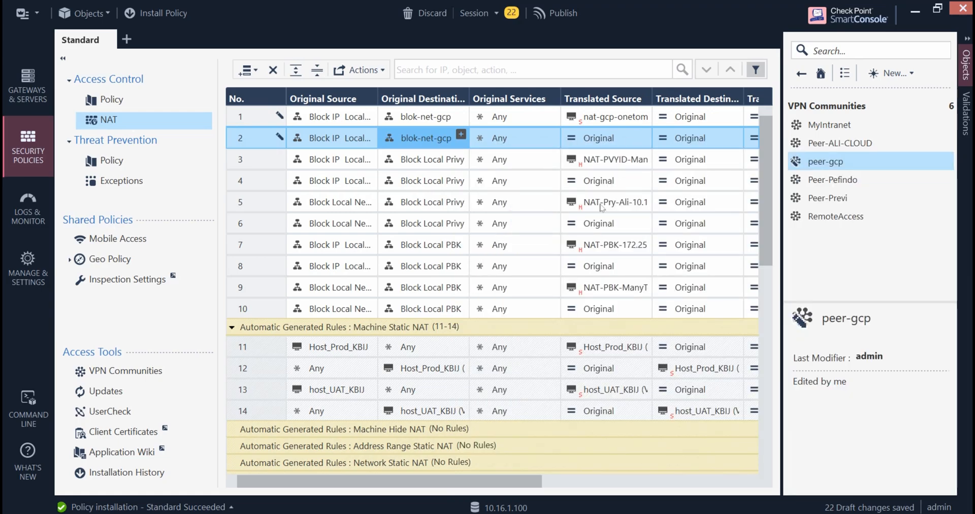
Change the NAT method of nat-gcp-onetomany in rule 1's translated source to Hide
left_click_drag(479, 483, 581, 463)
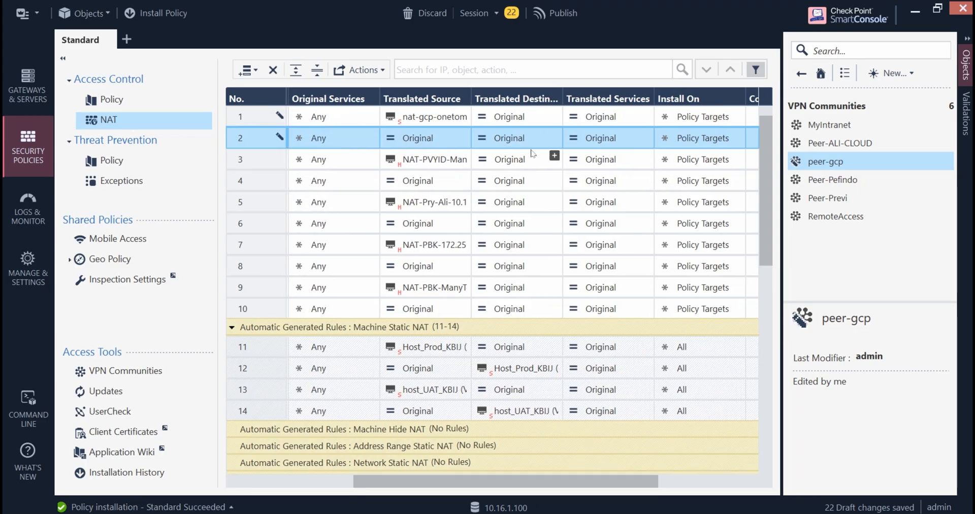
right_click(440, 119)
mouse_move(533, 147)
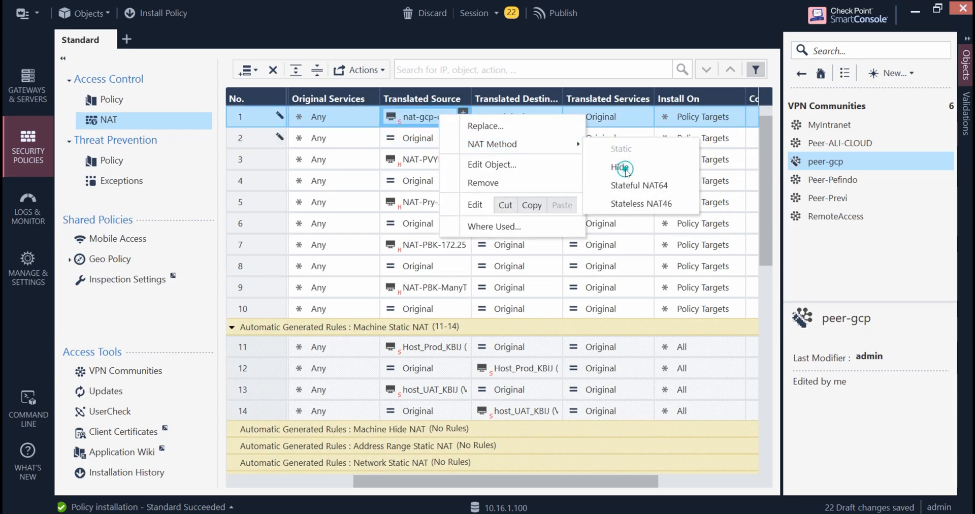
left_click(625, 169)
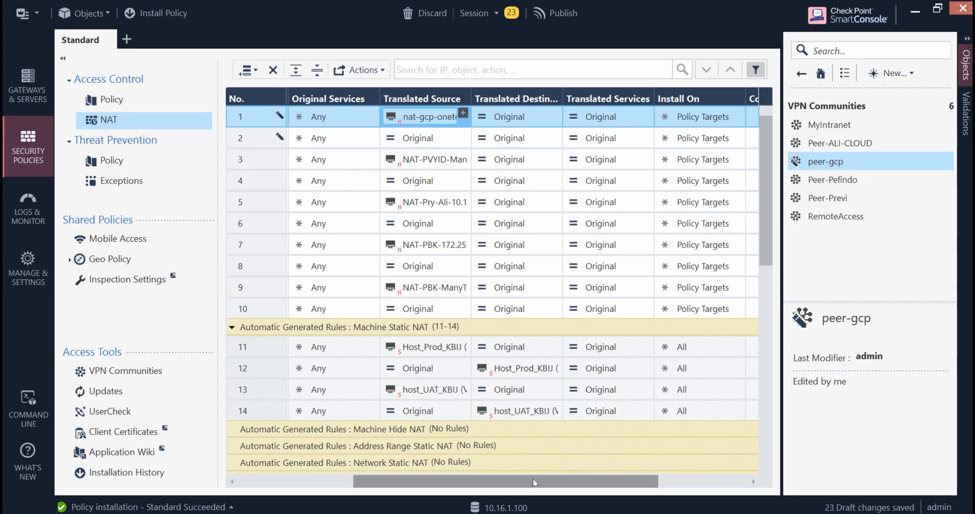
left_click_drag(545, 485, 386, 471)
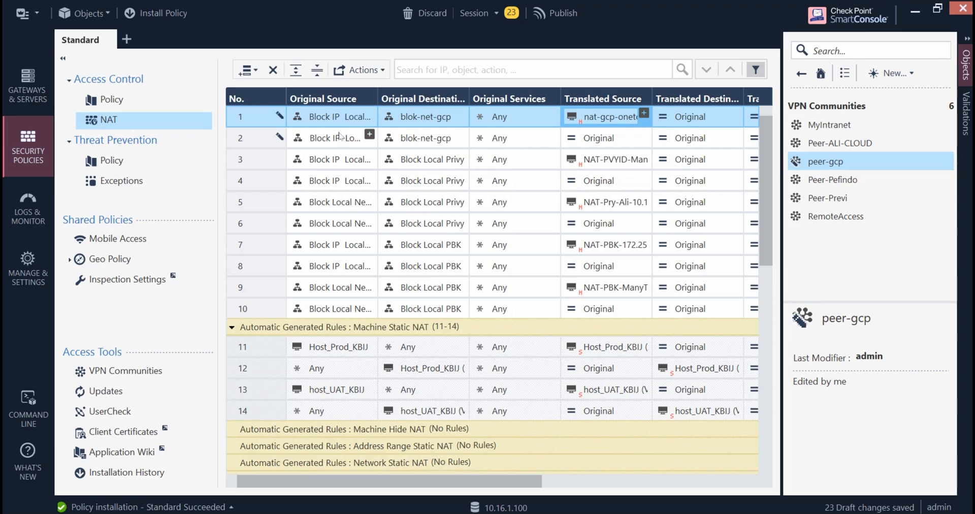
mouse_move(340, 136)
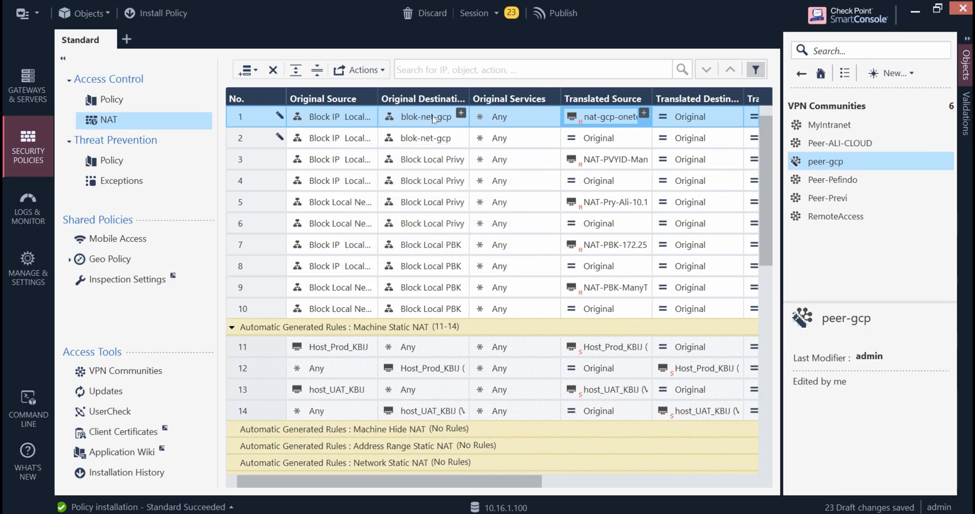
mouse_move(433, 118)
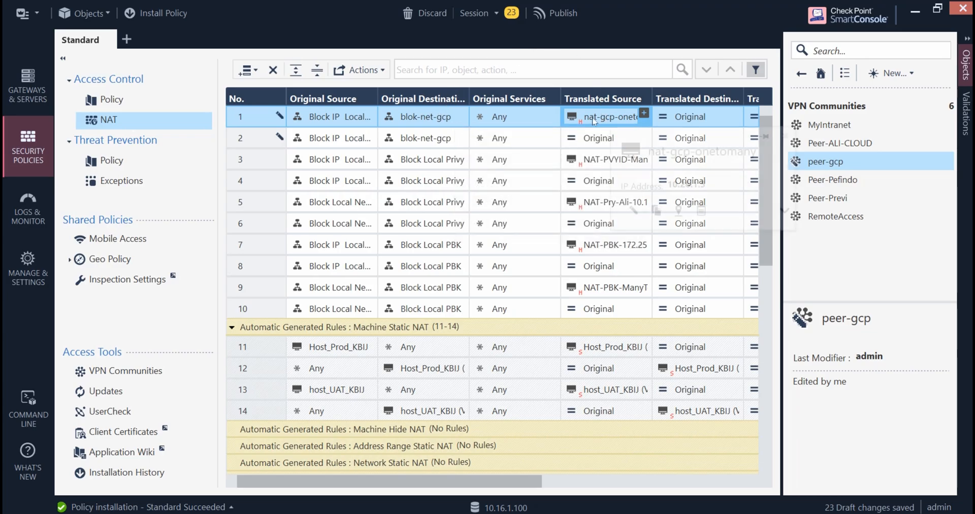
mouse_move(617, 119)
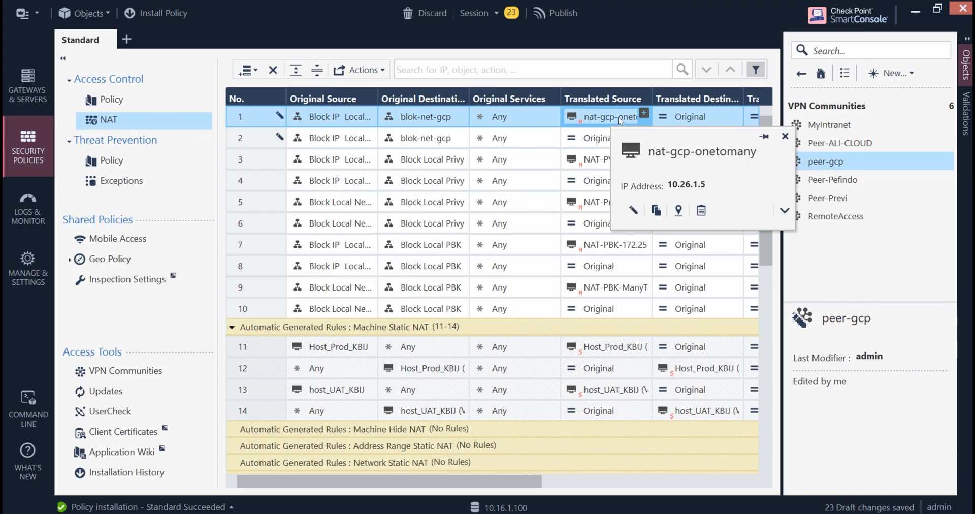
Return to the Access Control policy, publish the draft changes and install the Standard policy's Access Control on ID-FW-CLUSTER
left_click(121, 101)
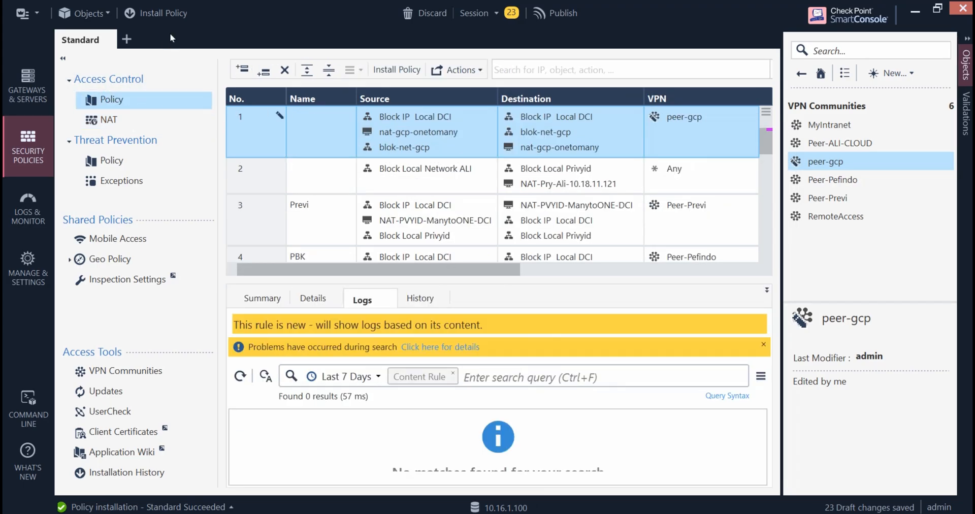
left_click(172, 14)
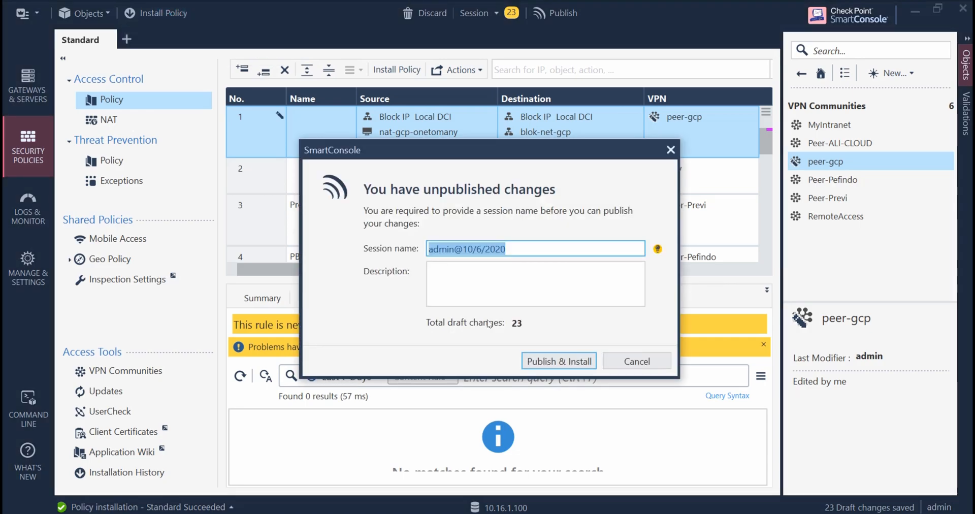
left_click(547, 359)
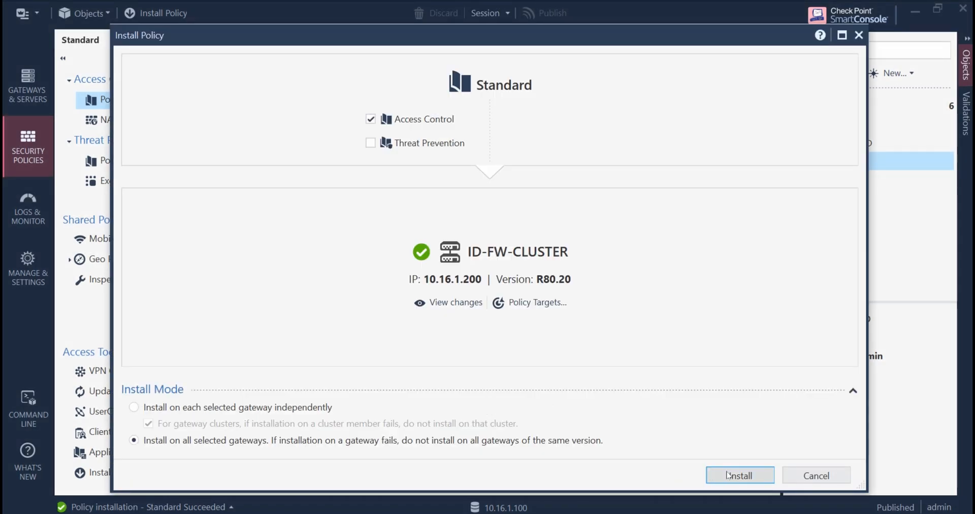
left_click(726, 470)
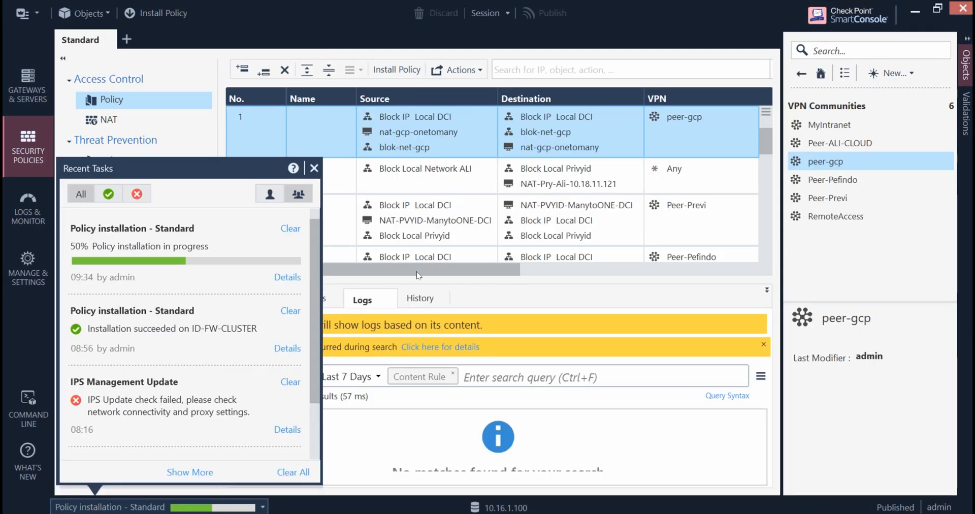
left_click(483, 126)
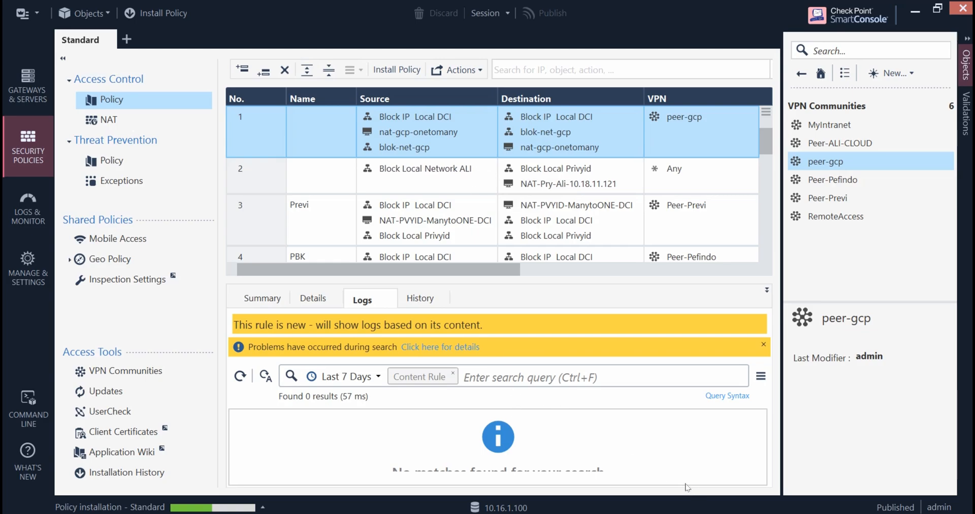
Switch to the firewall's SSH terminal and exit the VPN tunnel menu to the expert prompt
left_click(757, 513)
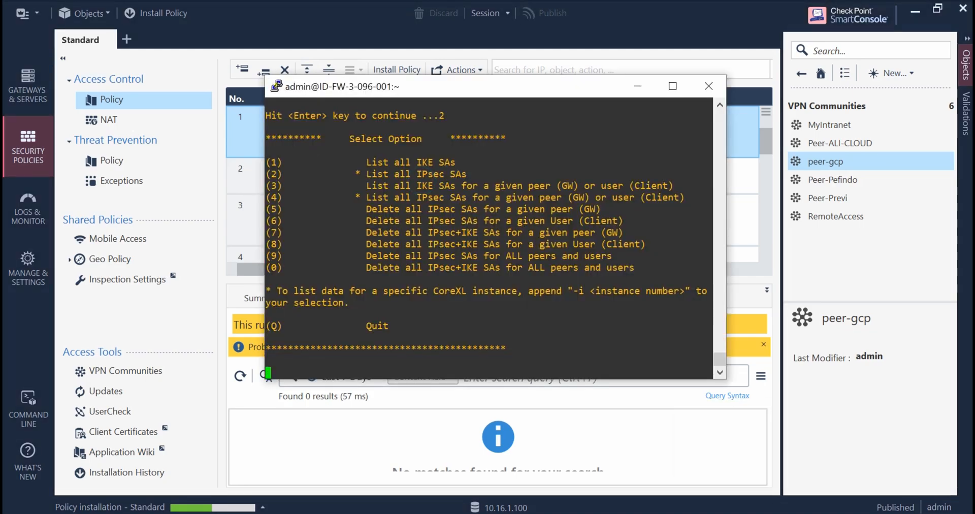
key("Return")
key("ctrl+c")
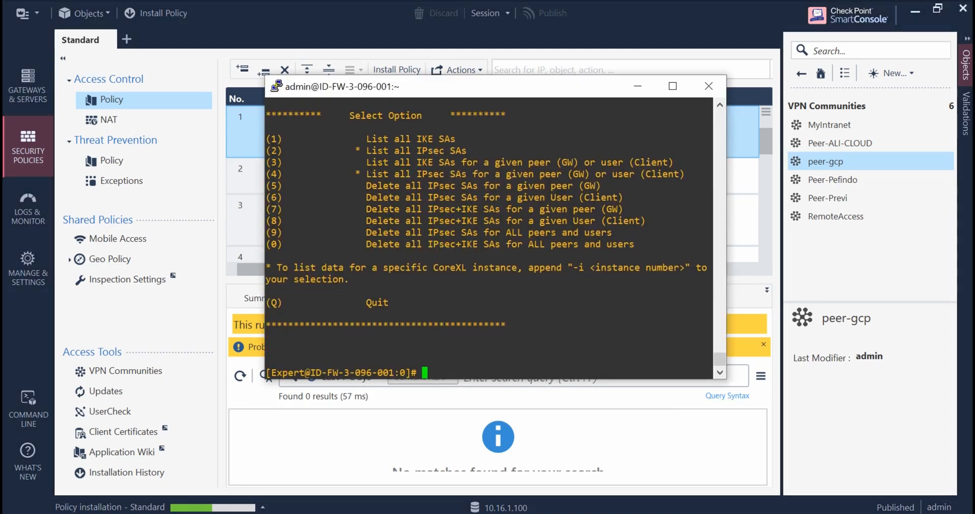
key("Return")
key("Return")
key("Return")
key("Return")
key("Return")
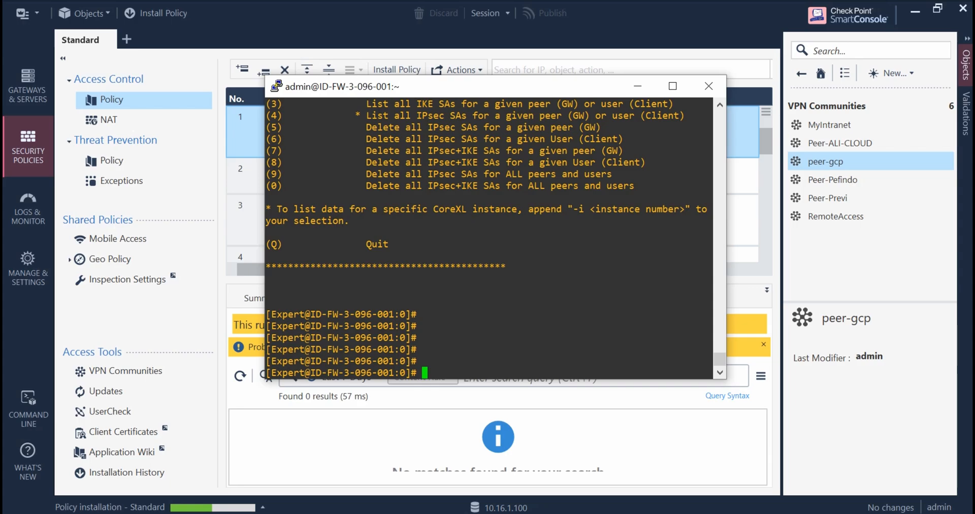
Check the cluster member status by running cphaprob stat at the expert prompt
type("cphaprob stat")
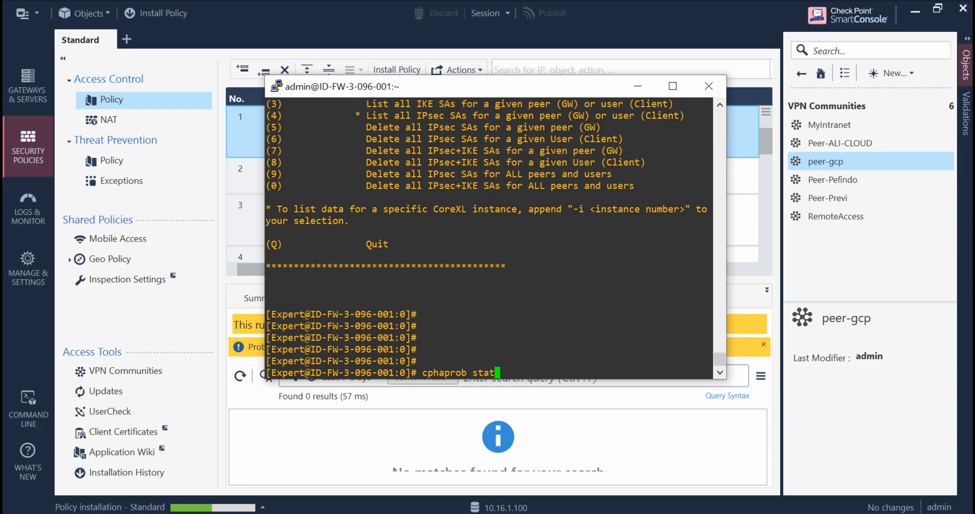
key("Return")
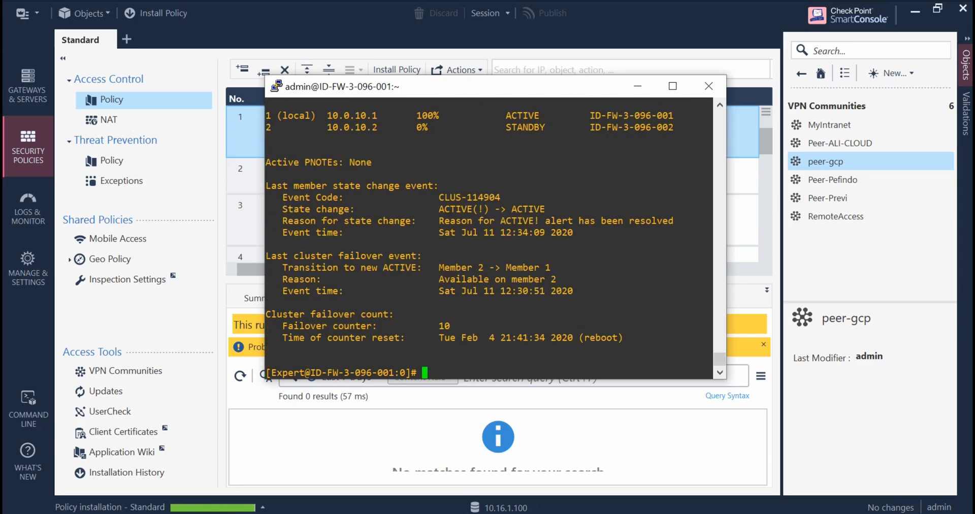
mouse_move(842, 124)
key("Return")
key("Return")
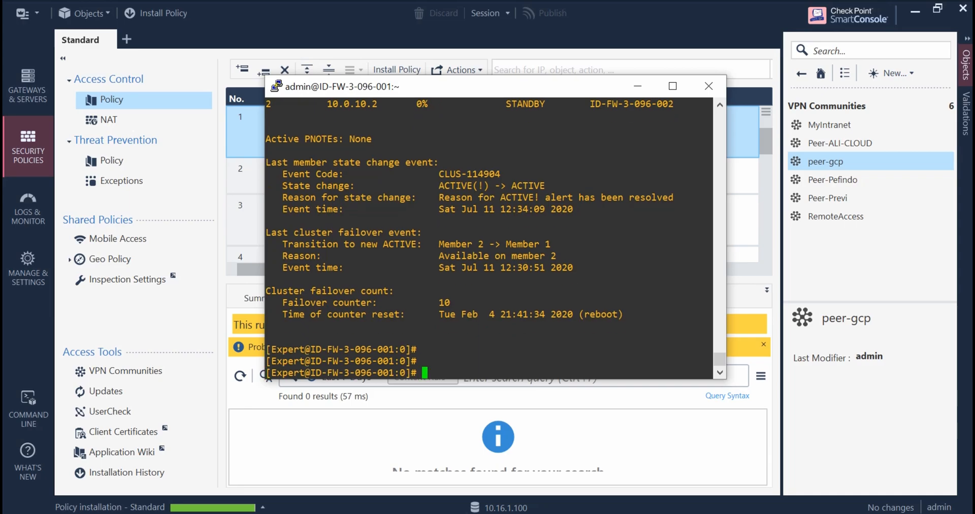
Run vpn tu and list all IKE SAs with option 1
type("vpn tu")
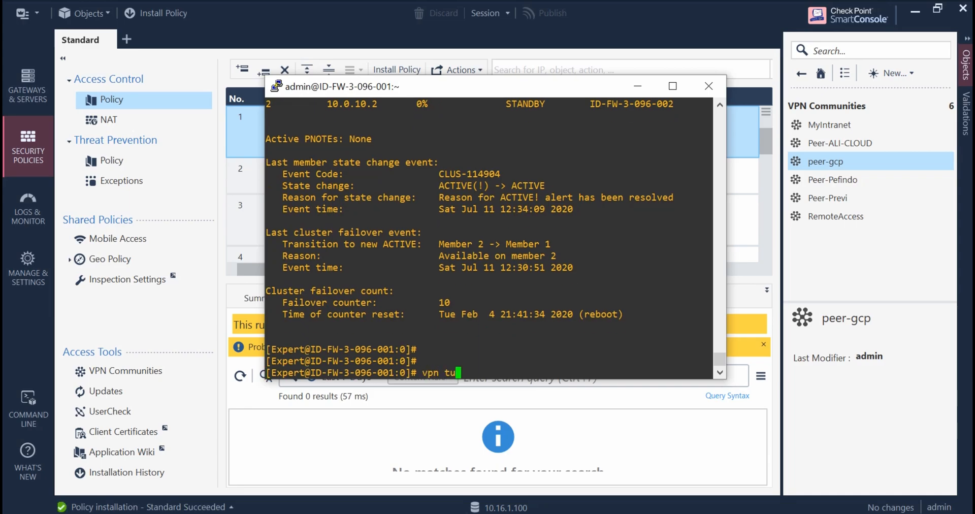
key("Return")
key("1")
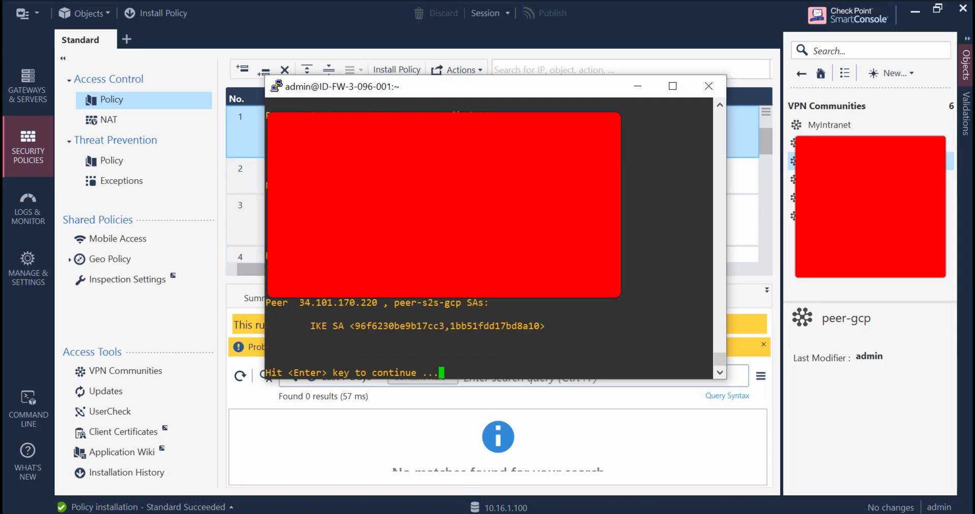
Continue past the IKE SA list to the VPN tunnel menu and list all IPsec SAs
left_click_drag(277, 303, 334, 303)
key("Return")
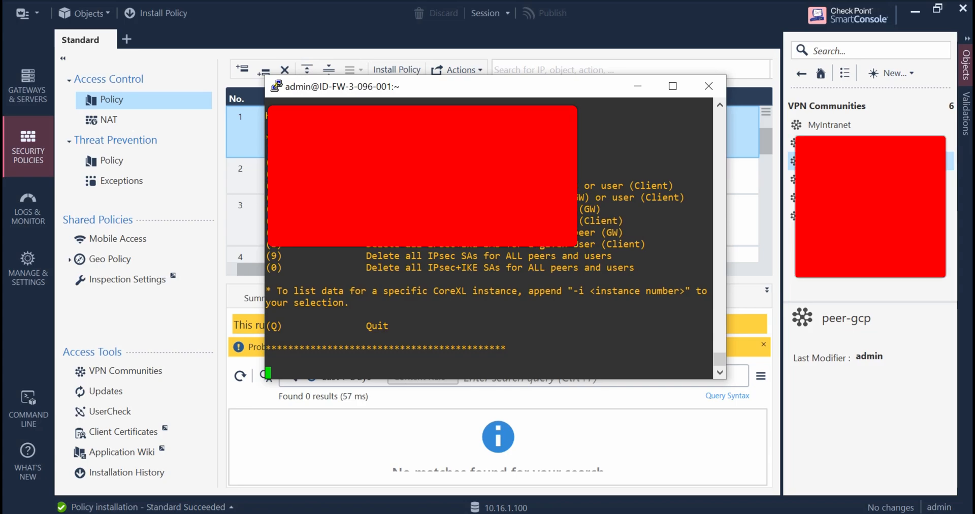
type("1")
key("Return")
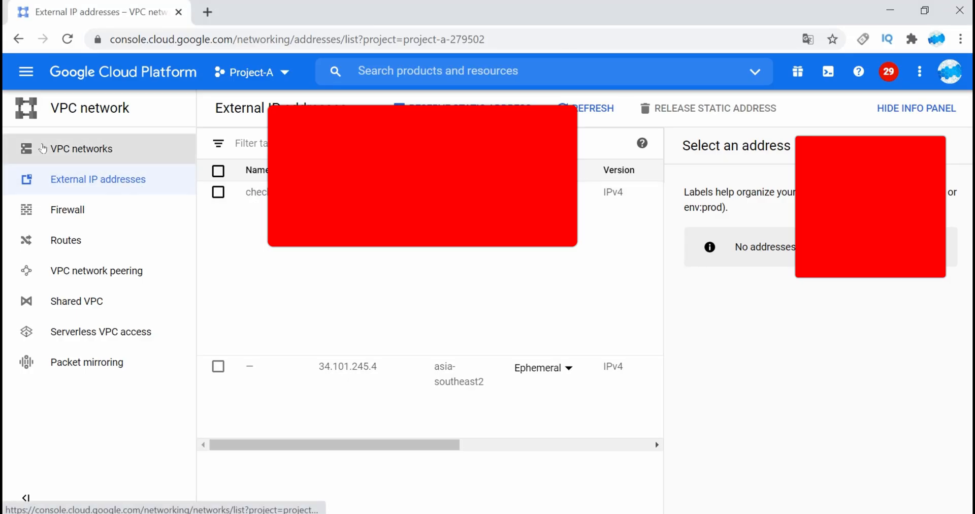
Switch to the Google Cloud console, open the Hybrid Connectivity VPN page and check the status of vpn-1-tunnel-1
left_click(26, 72)
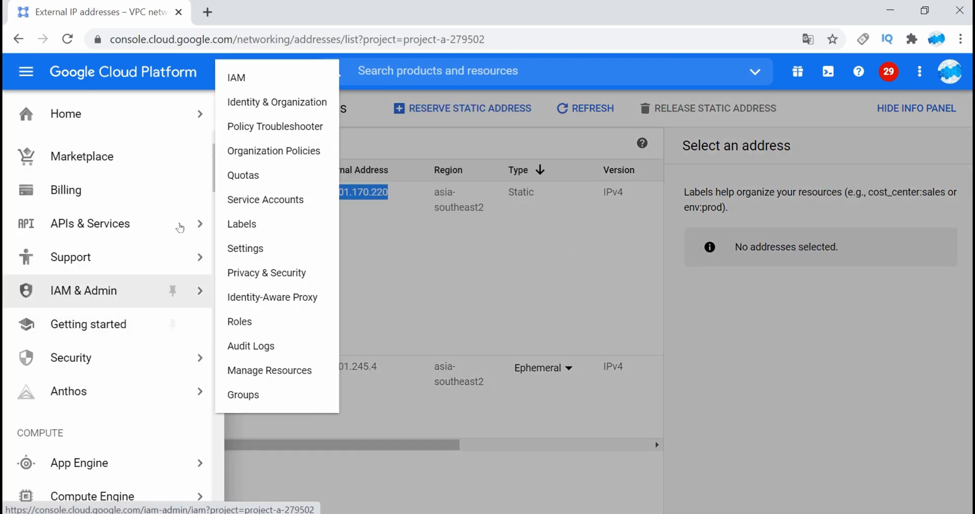
left_click_drag(216, 165, 218, 280)
mouse_move(173, 351)
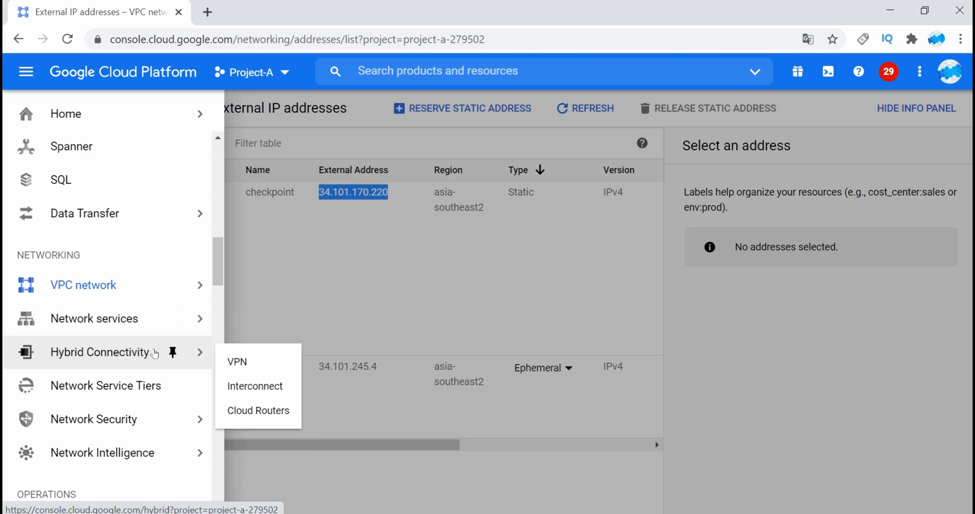
left_click(242, 361)
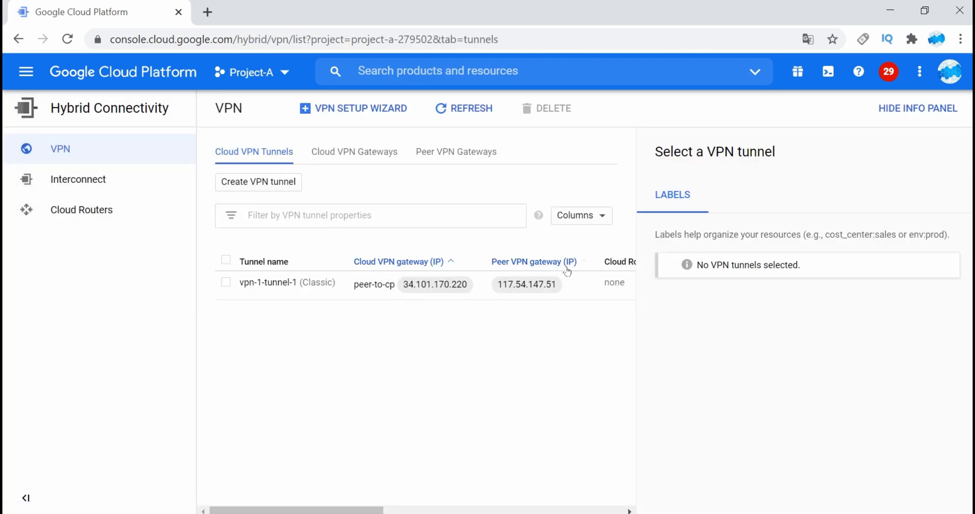
left_click_drag(363, 505, 540, 505)
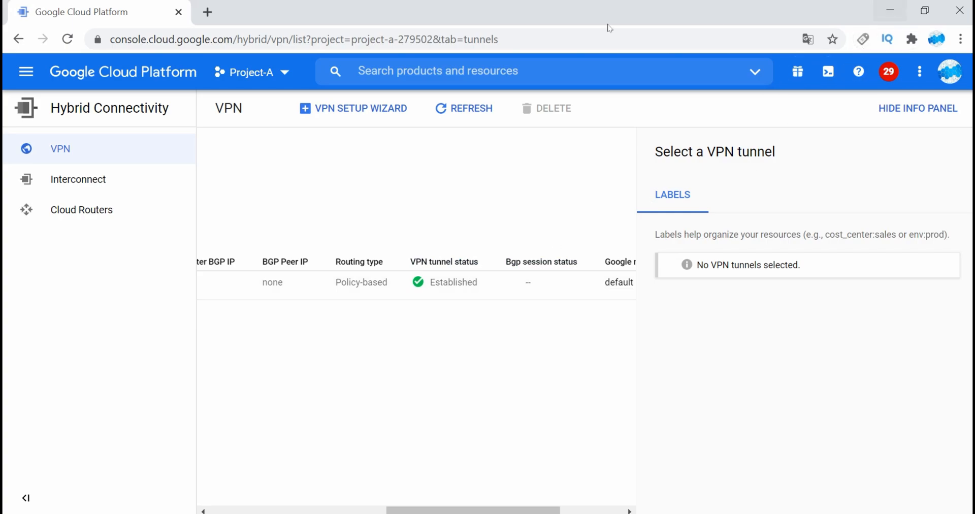
Open the Compute Engine VM instances list to look up the internal IP of instance-1
left_click(17, 75)
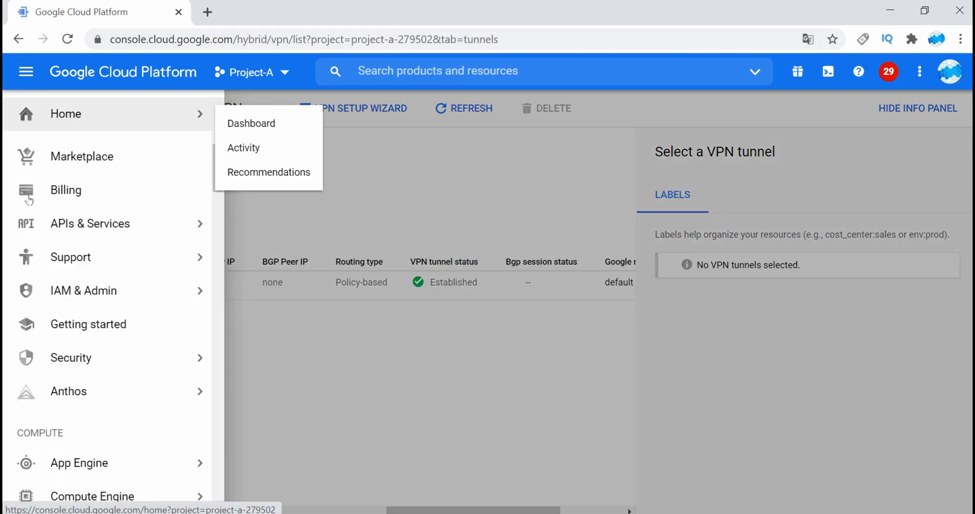
mouse_move(109, 494)
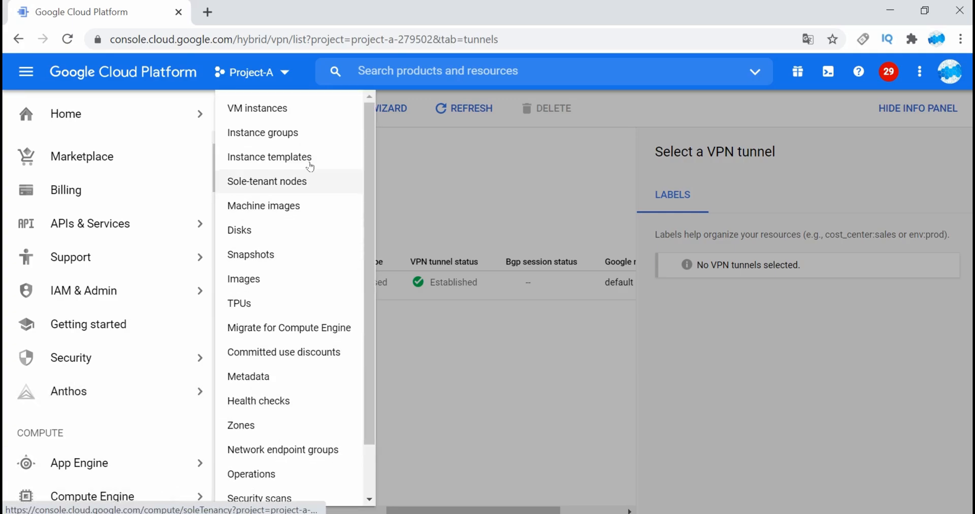
left_click(299, 108)
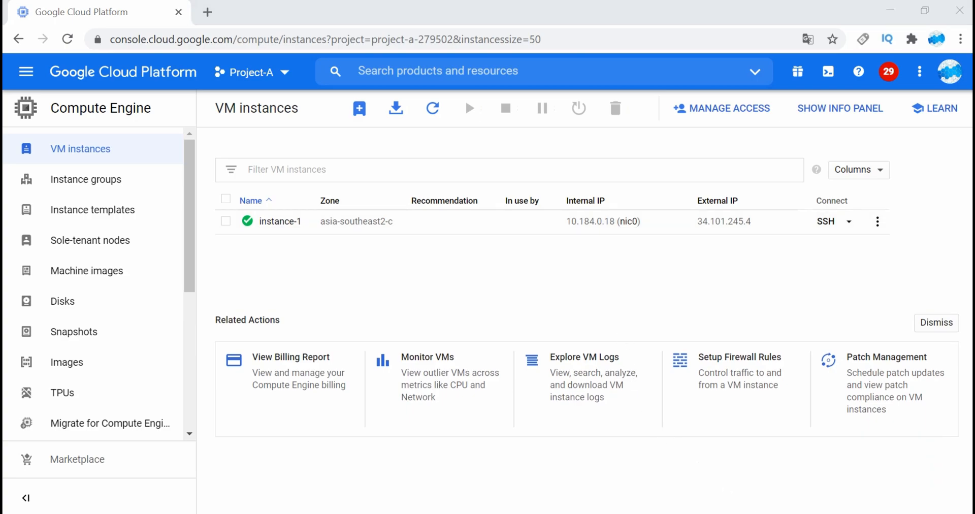
Return to the firewall's SSH terminal, exit the VPN tunnel menu and start a new PuTTY SSH session to 10.16.1.100
key("alt+Tab")
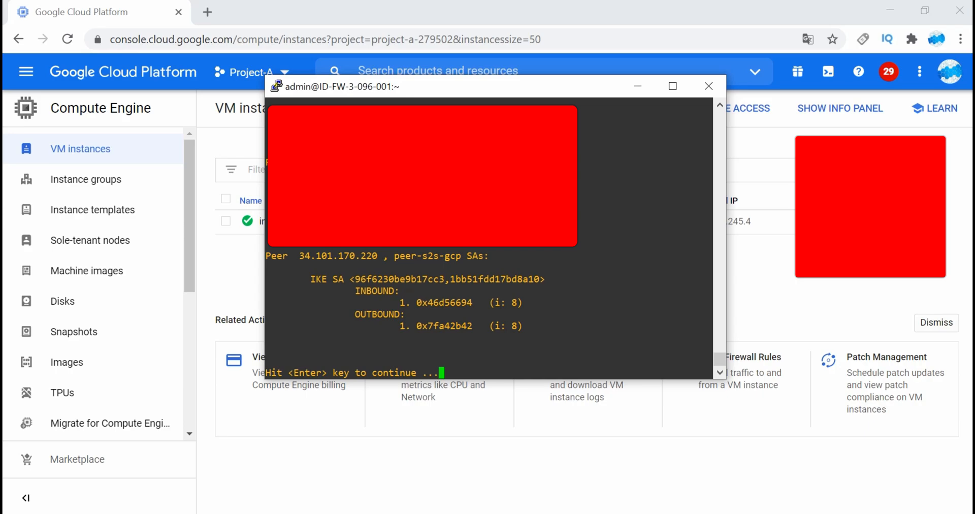
key("Return")
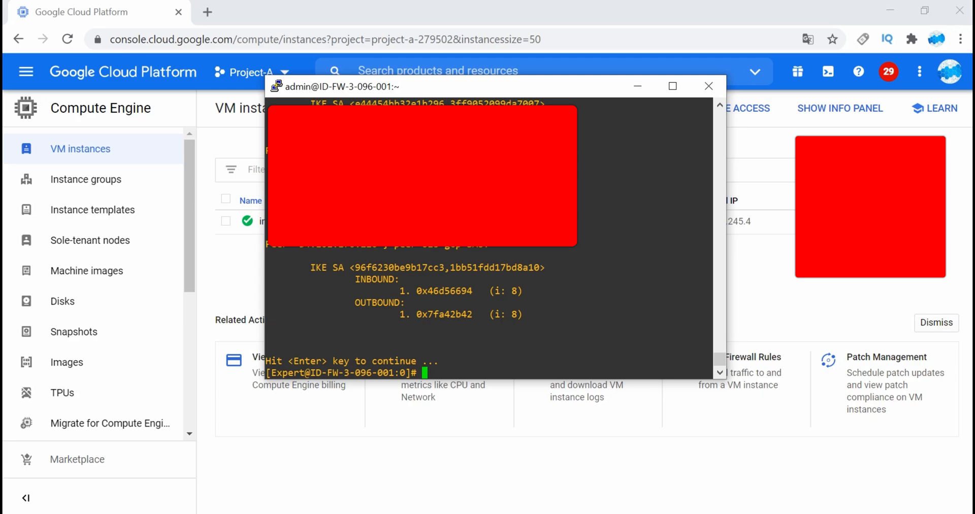
left_click(276, 86)
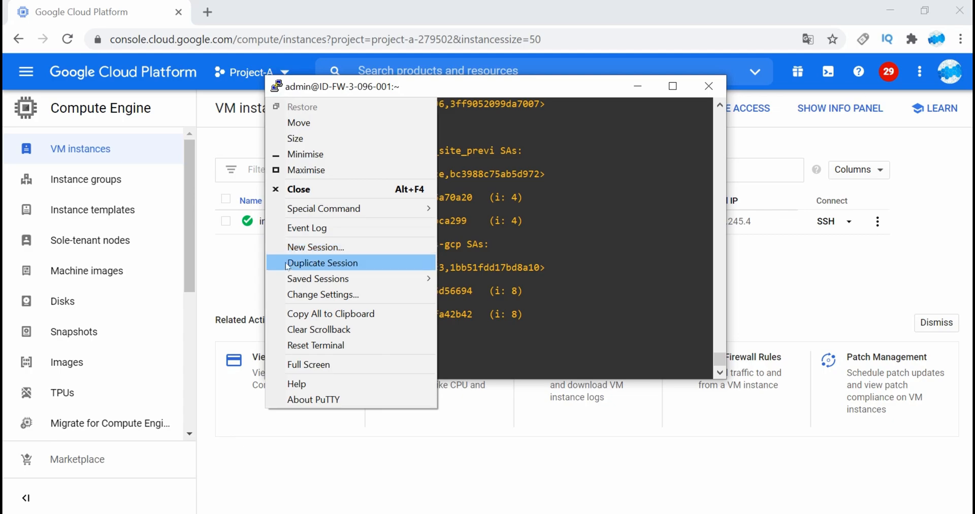
left_click(292, 247)
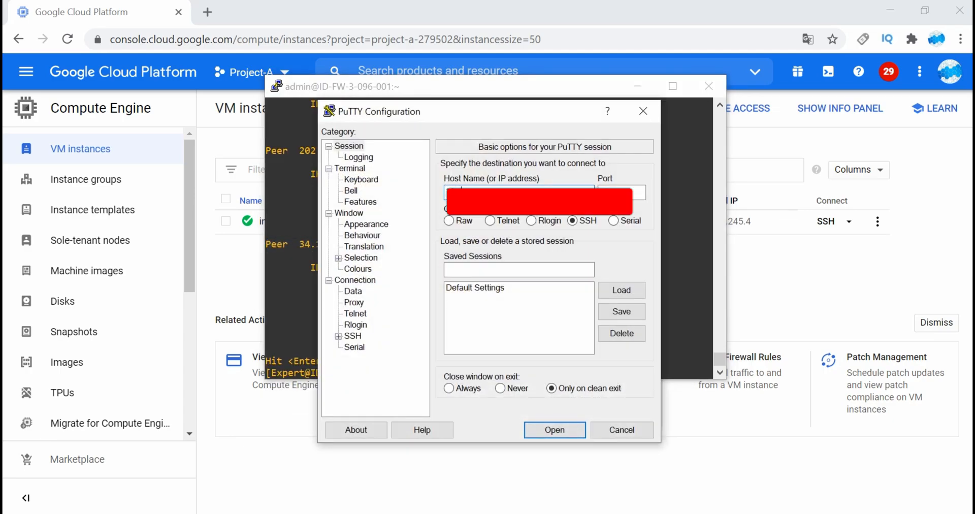
key("Return")
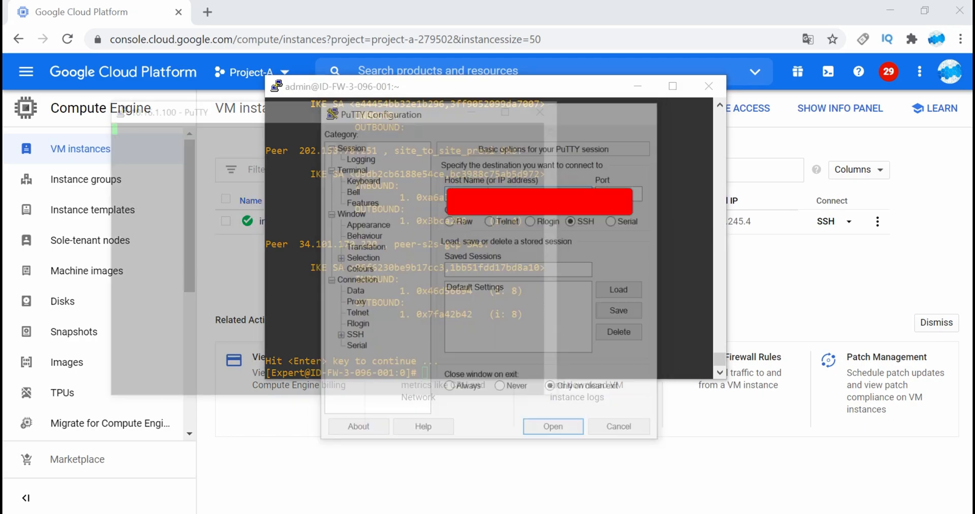
Log in to the 10.16.1.100 session as admin with the account password to reach the expert prompt
type("admi")
type("n")
key("Return")
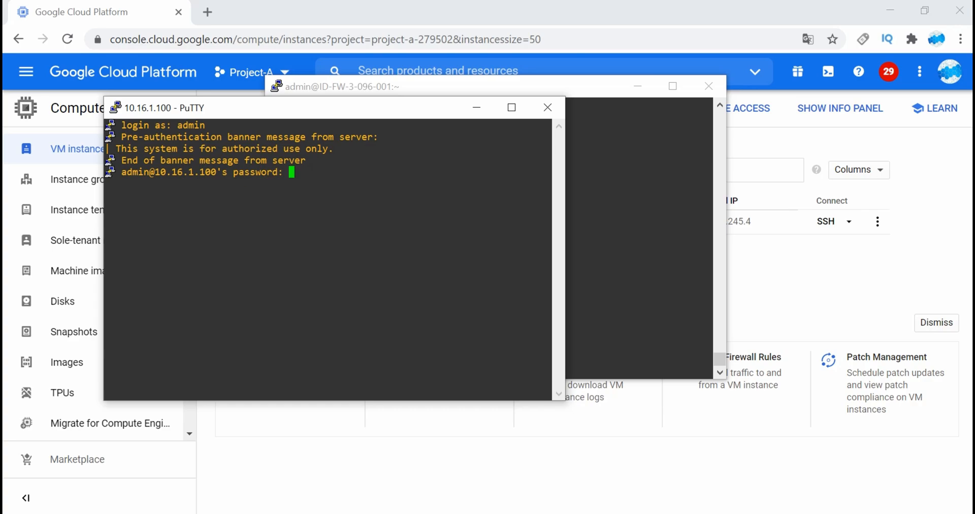
key("Return")
key("Return")
key("Return")
key("Return")
key("Return")
key("Return")
key("Return")
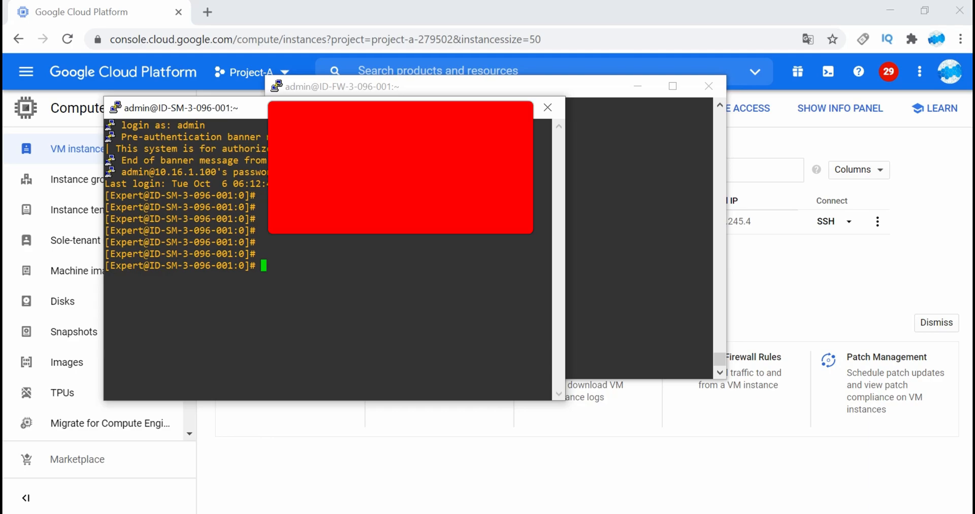
Ping instance-1 at 10.184.0.18 from the management server, moving the terminals so the instance's internal IP can be read
left_click_drag(306, 116, 741, 145)
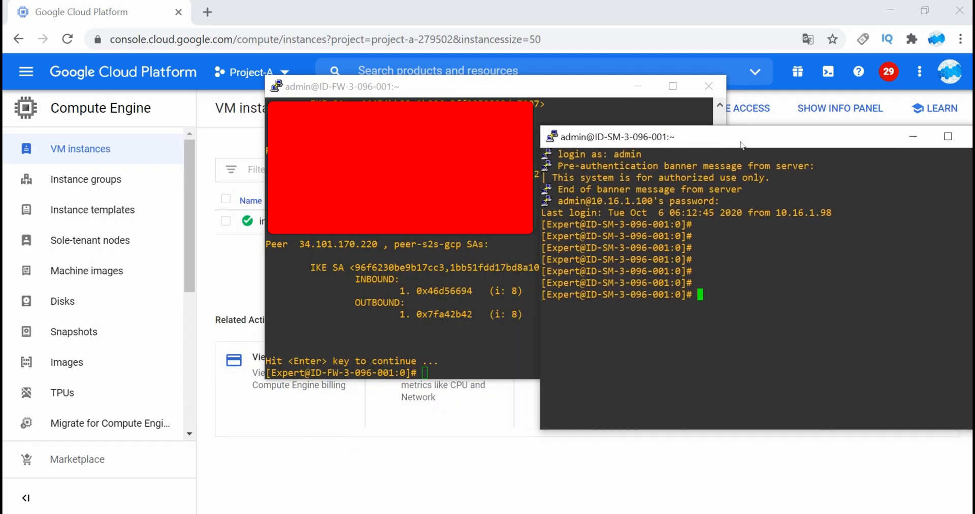
type("ping 10.184.0.")
left_click_drag(587, 88, 848, 325)
left_click_drag(774, 140, 301, 51)
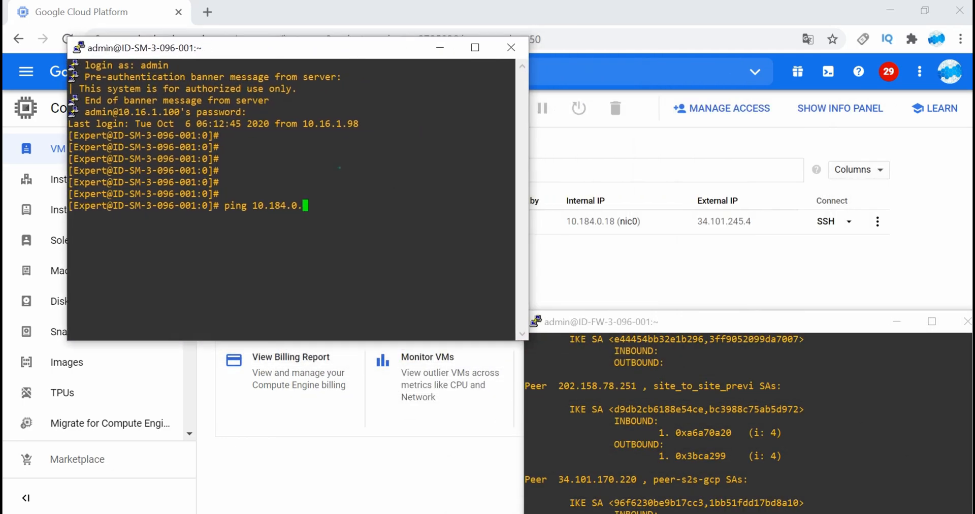
type("18")
key("Return")
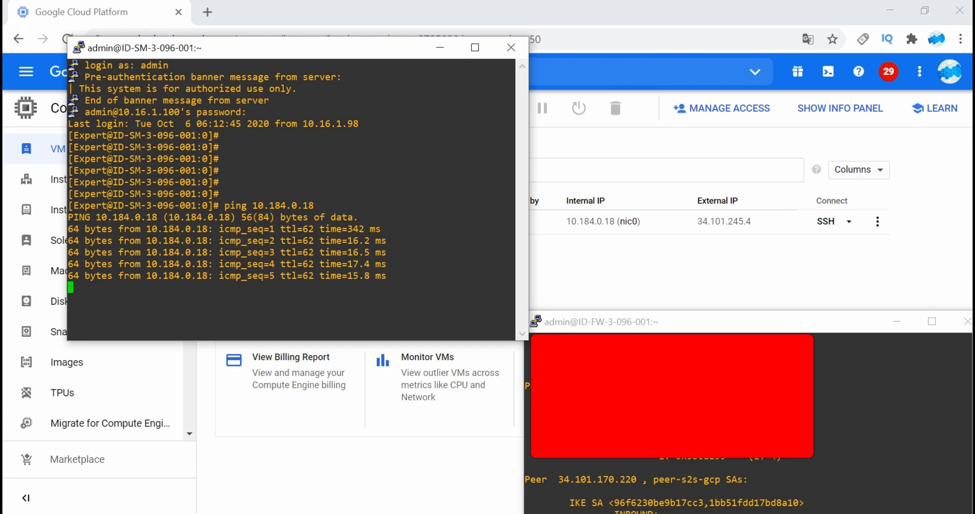
Arrange the firewall and management server terminals side by side while the ping runs
left_click_drag(218, 50, 651, 125)
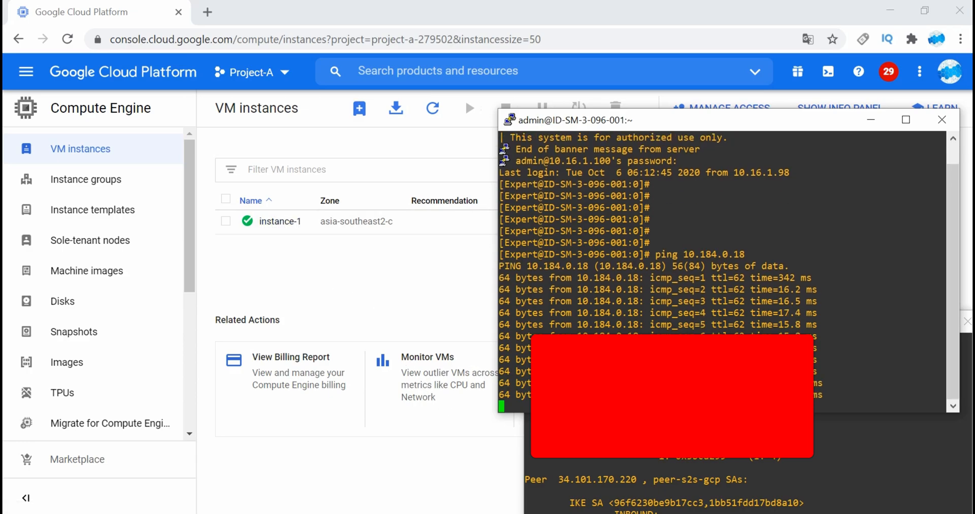
left_click(649, 455)
left_click_drag(732, 324, 244, 127)
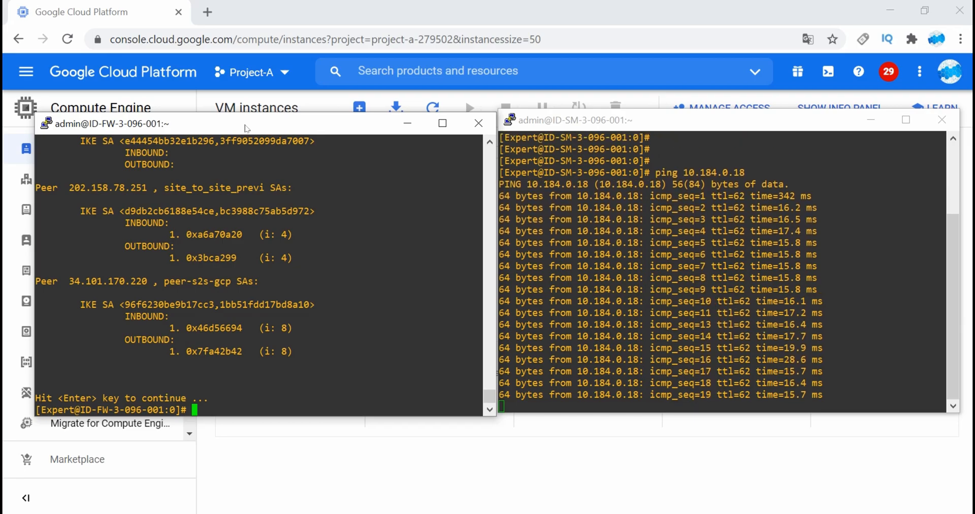
Capture the peer's traffic on the firewall with tcpdump -nni any host 34.101.170.220, enlarge the terminal window and stop the capture
type("tcpdum")
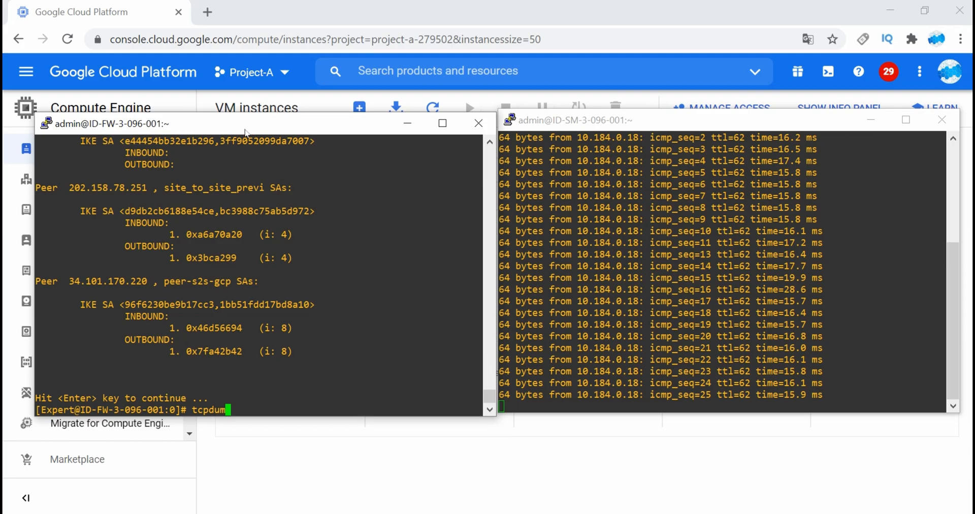
type(" -")
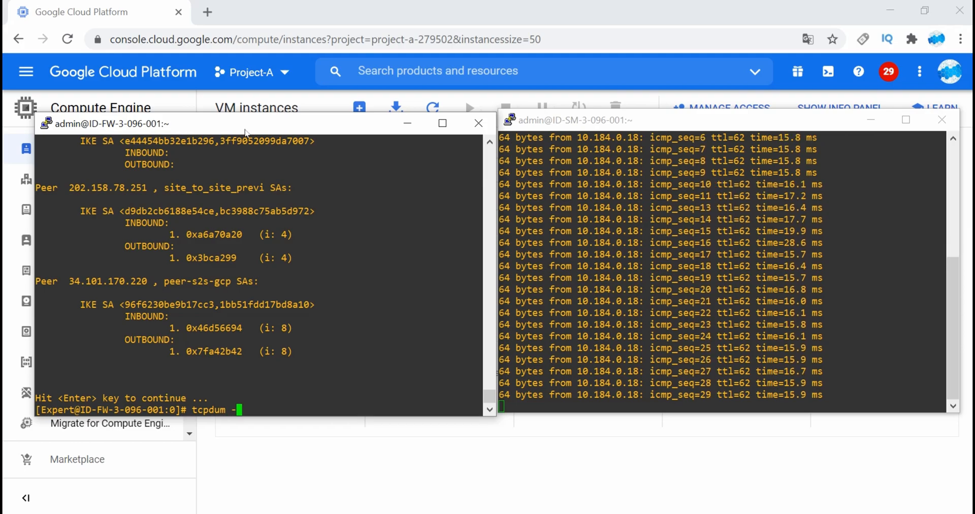
type("nni")
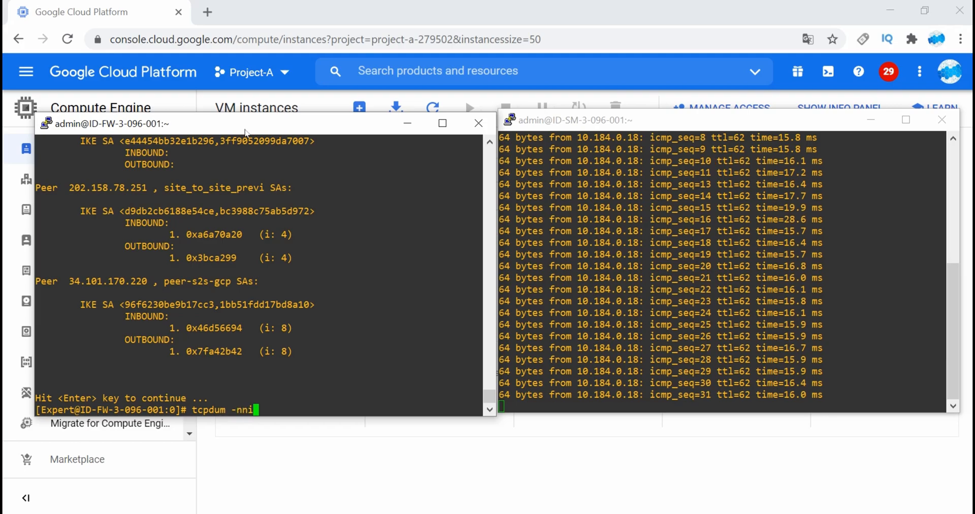
type(" a")
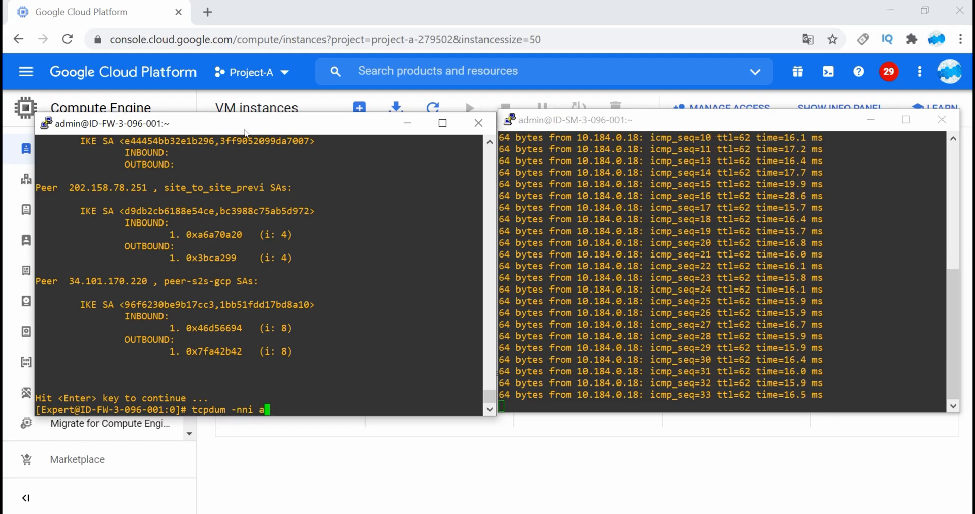
type("ny host")
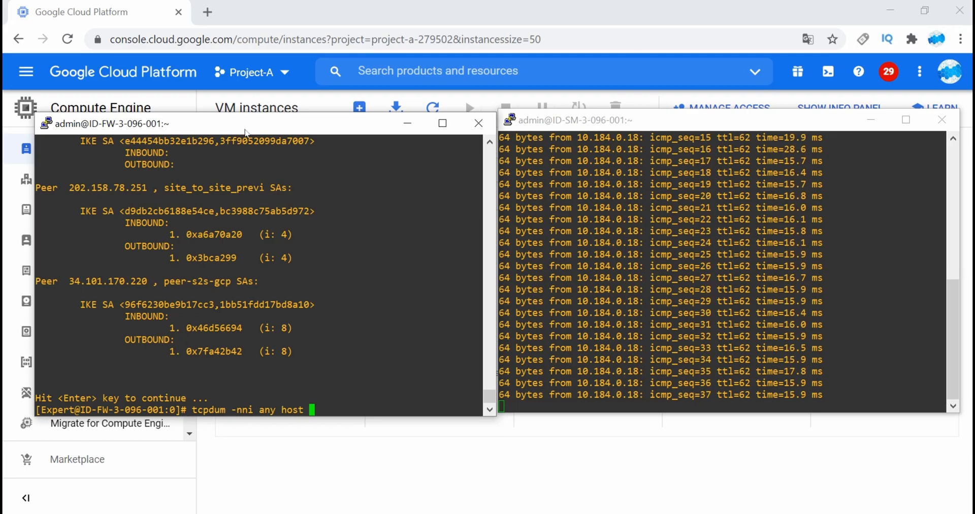
left_click_drag(70, 278, 147, 281)
right_click(139, 276)
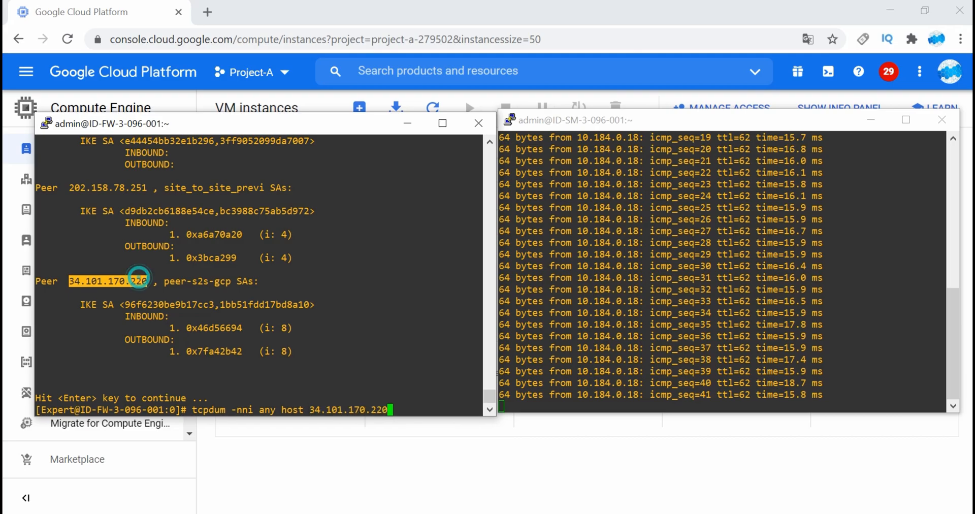
key("Left")
key("Left")
key("Left")
key("Left")
key("Left")
key("Left")
key("Left")
key("Left")
key("Left")
key("Left")
key("Left")
key("Left")
key("Left")
key("Left")
key("Left")
key("Left")
key("Left")
key("Left")
key("Left")
key("Left")
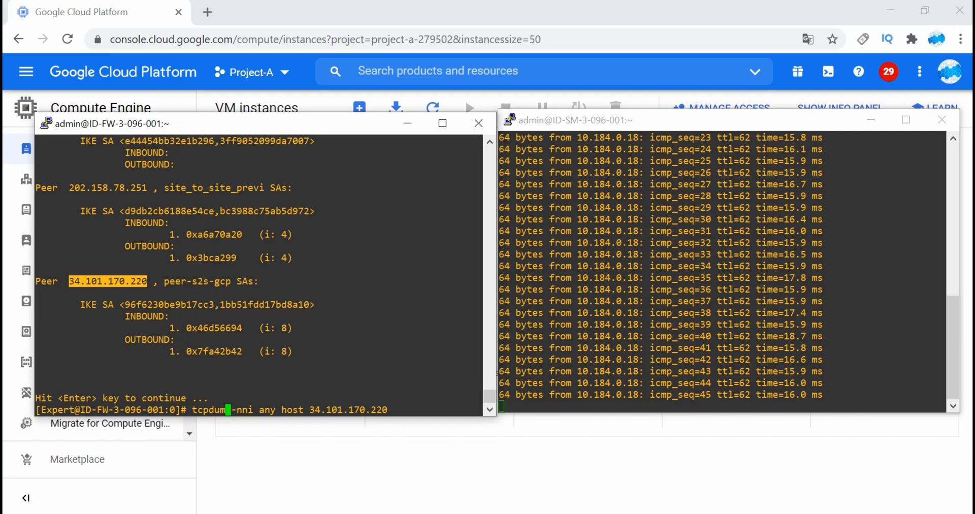
type("p")
key("Return")
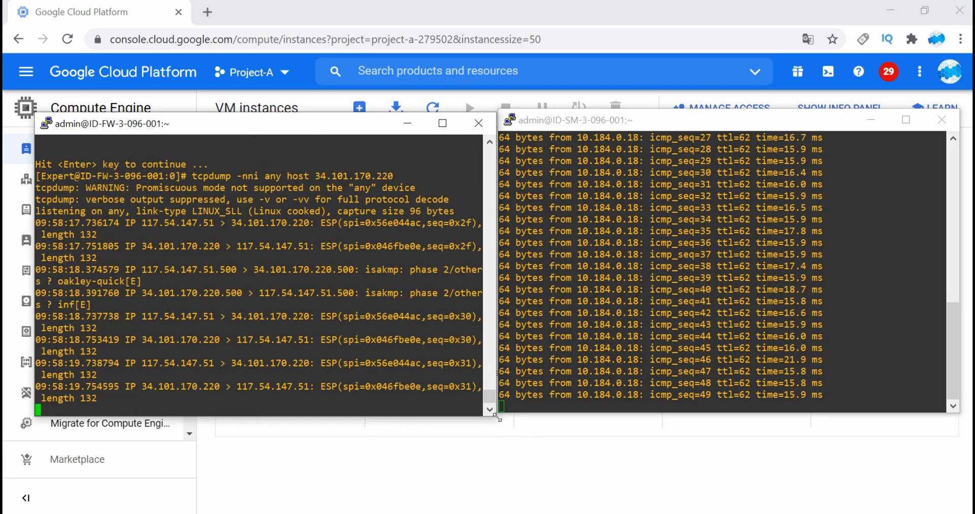
left_click_drag(495, 416, 519, 430)
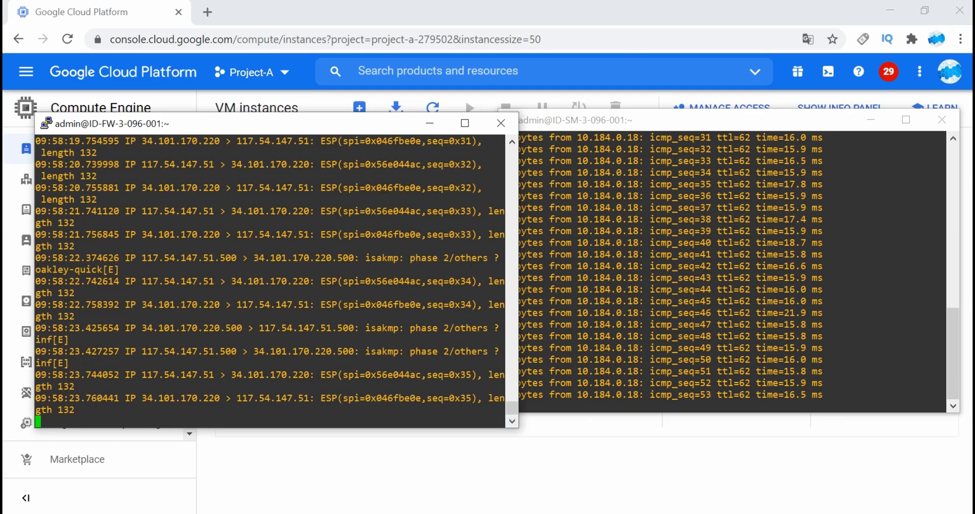
key("ctrl+c")
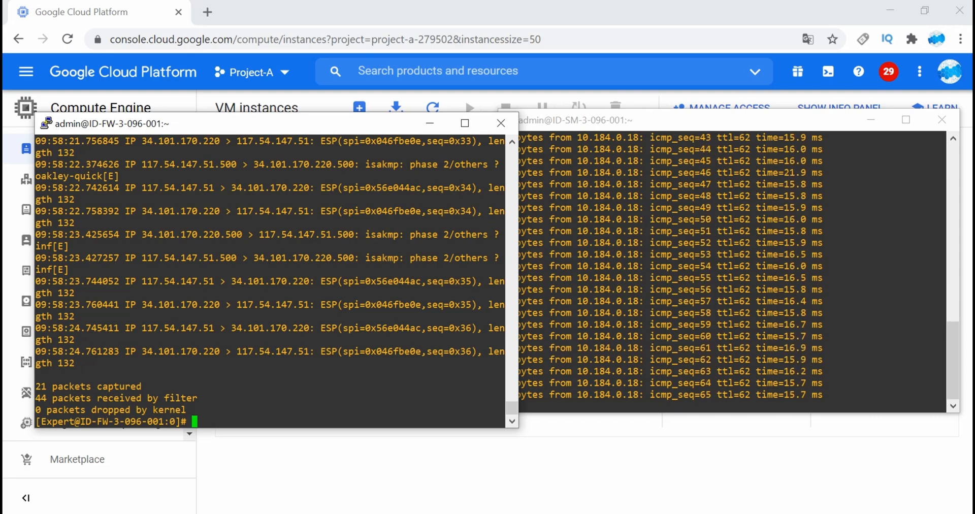
Monitor dropped packets for the peer on the firewall with fw ctl zdebug drop | grep 34.101.170.220 and enlarge the terminal window
type("fw ")
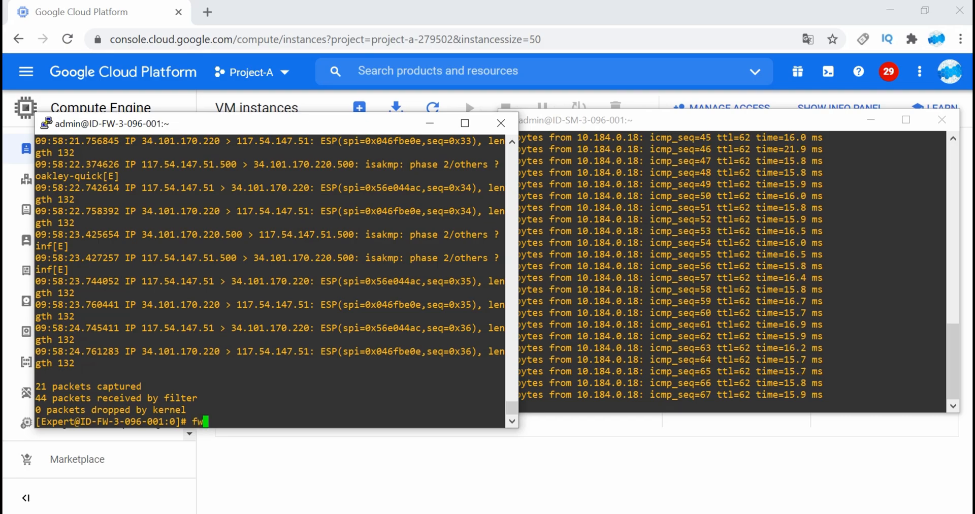
type("ctl")
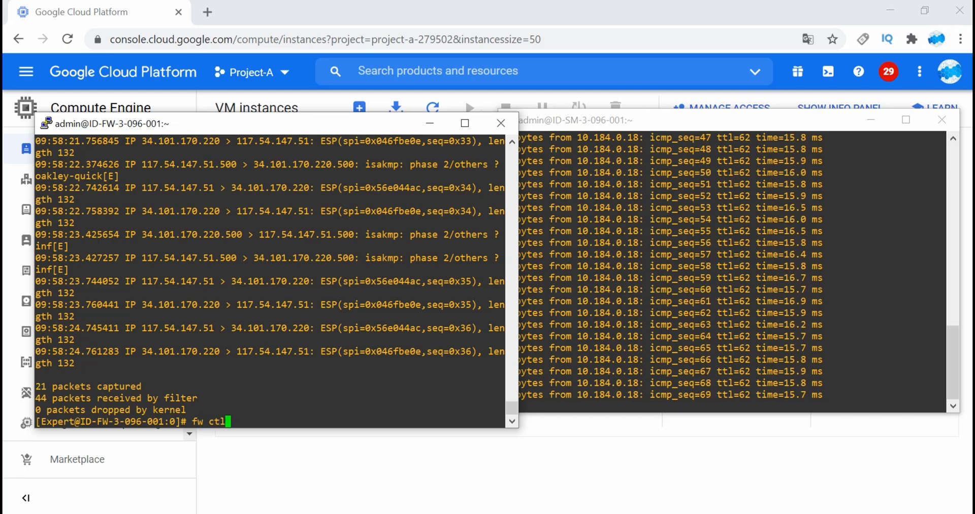
type(" z")
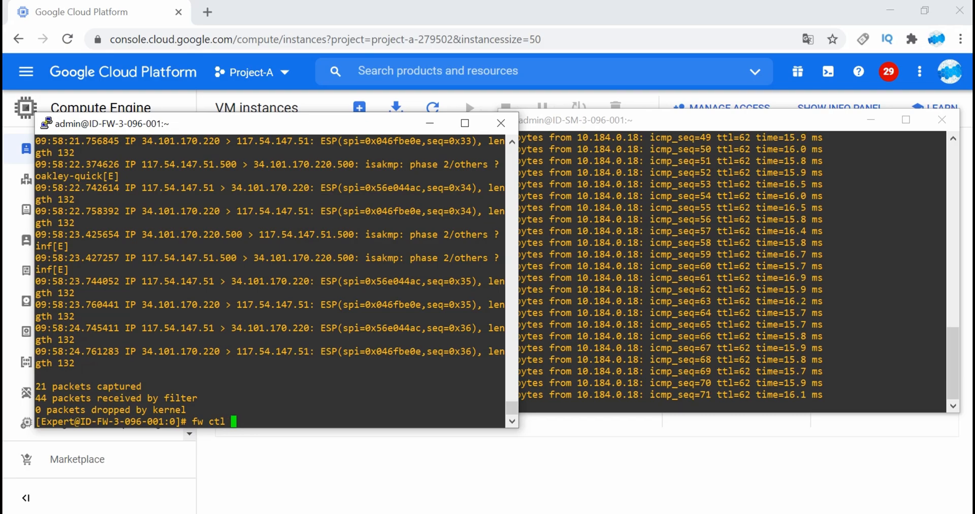
type("debug")
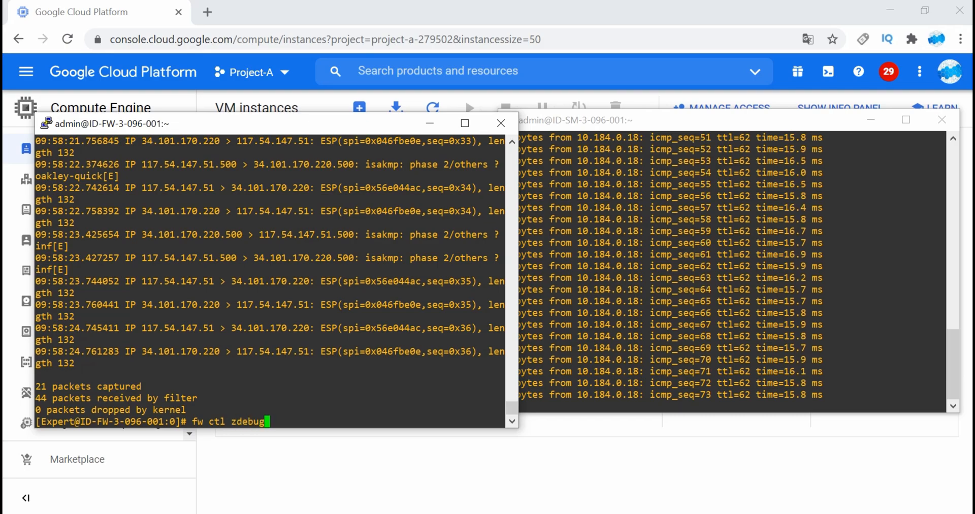
type(" d")
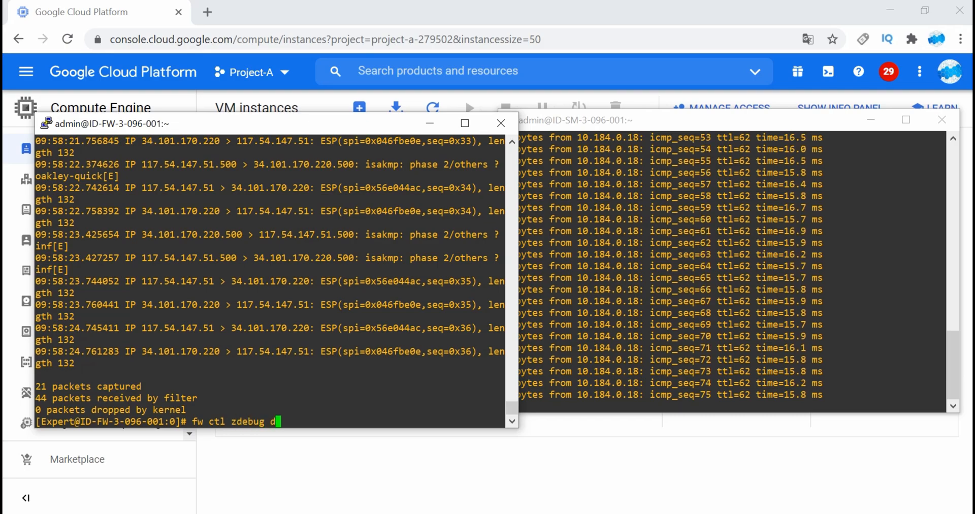
type("rop | ")
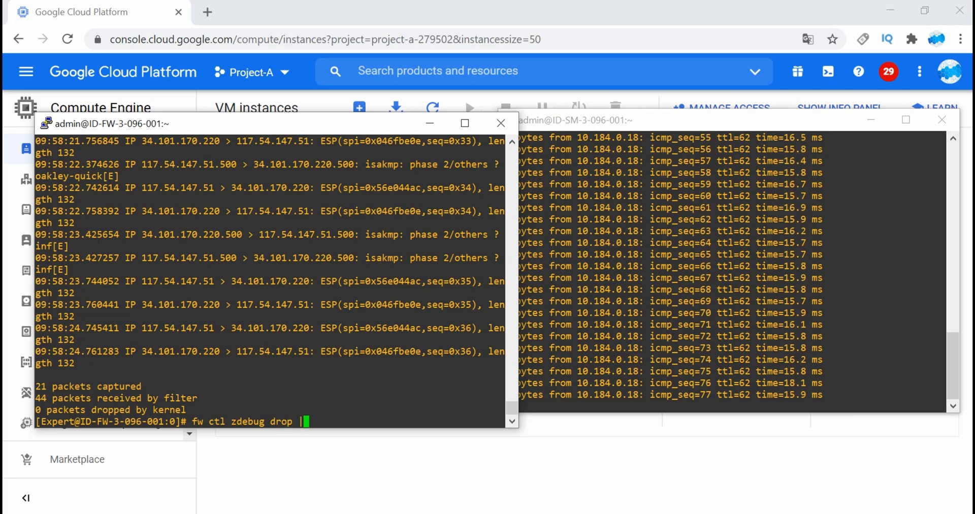
type("grep ")
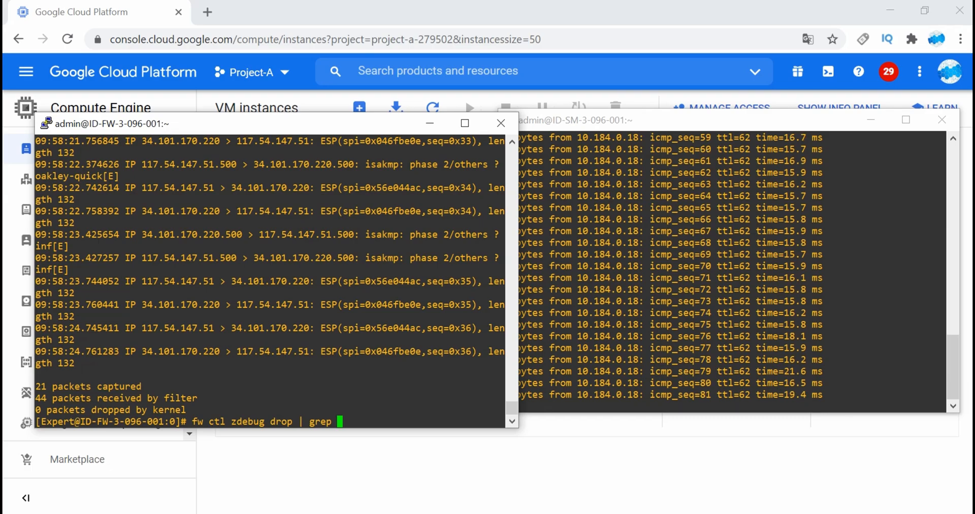
type("34.101.170.220")
key("Return")
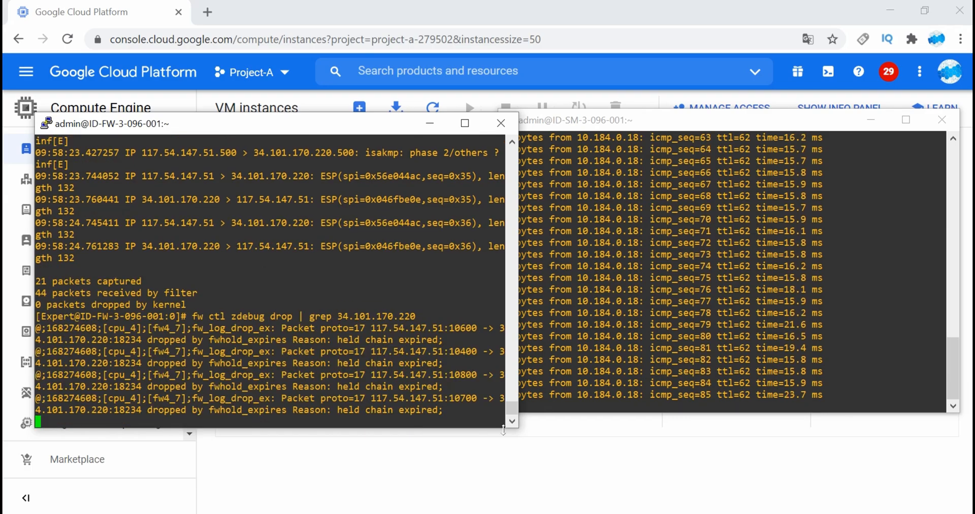
left_click_drag(517, 428, 590, 472)
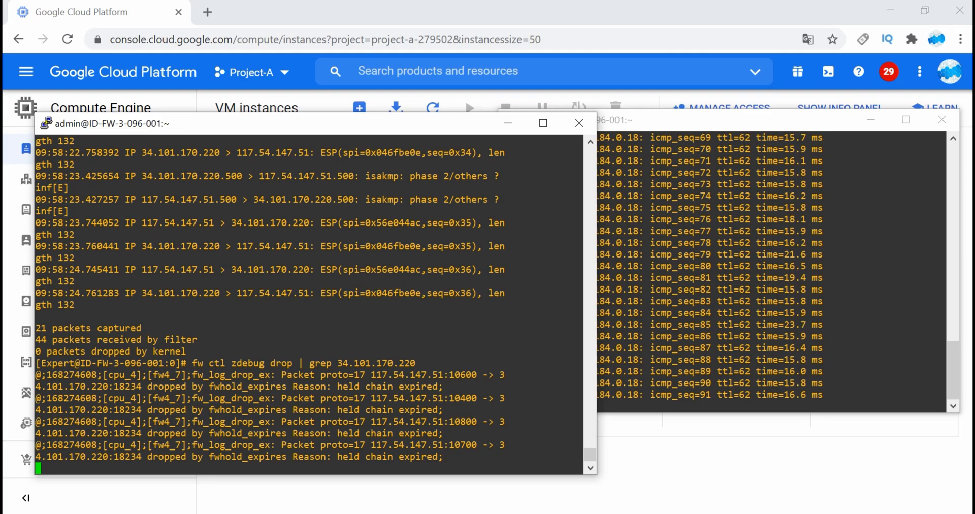
Clear the terminals away from the VM list, open a browser SSH session to instance-1 and reposition its window
left_click(507, 123)
left_click(665, 215)
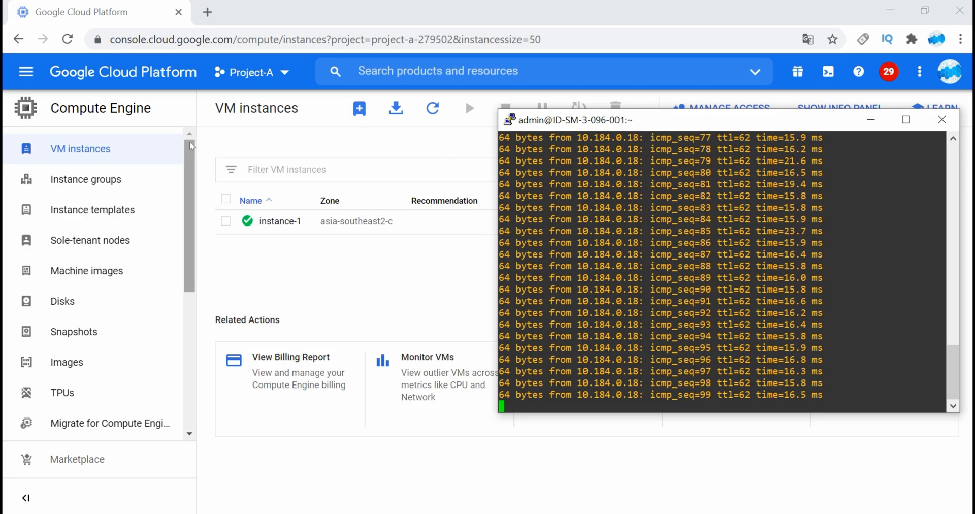
left_click(303, 256)
left_click(825, 221)
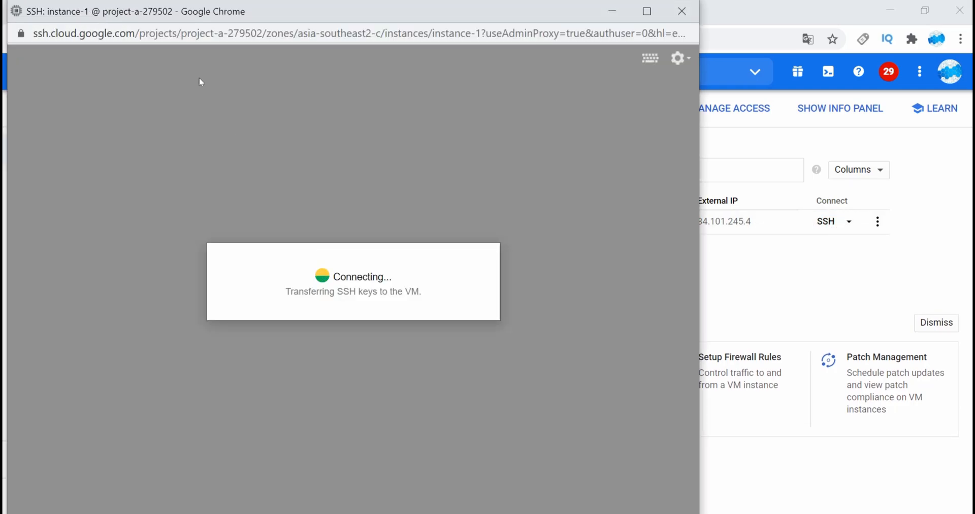
left_click_drag(278, 13, 278, 104)
left_click_drag(272, 69, 385, 52)
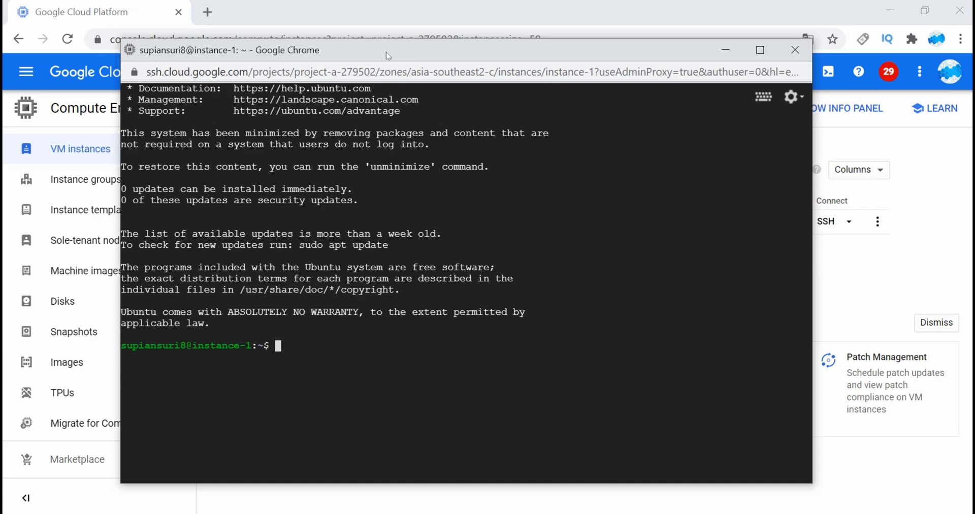
Try to ping 10.26.1.5 from instance-1 and to refresh its package lists as the regular user with apt-get update and apt update
type("ping 10.26.1.5")
key("Return")
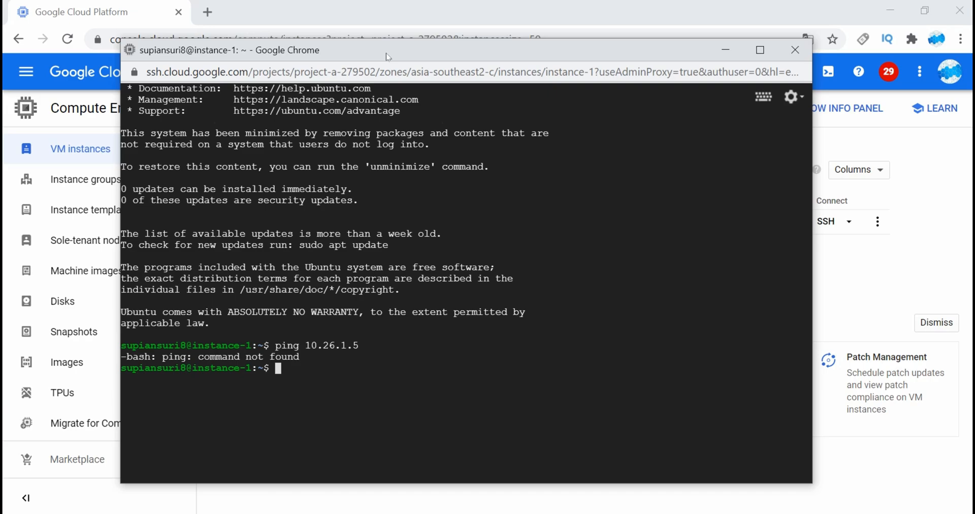
type("apt-get update")
key("Return")
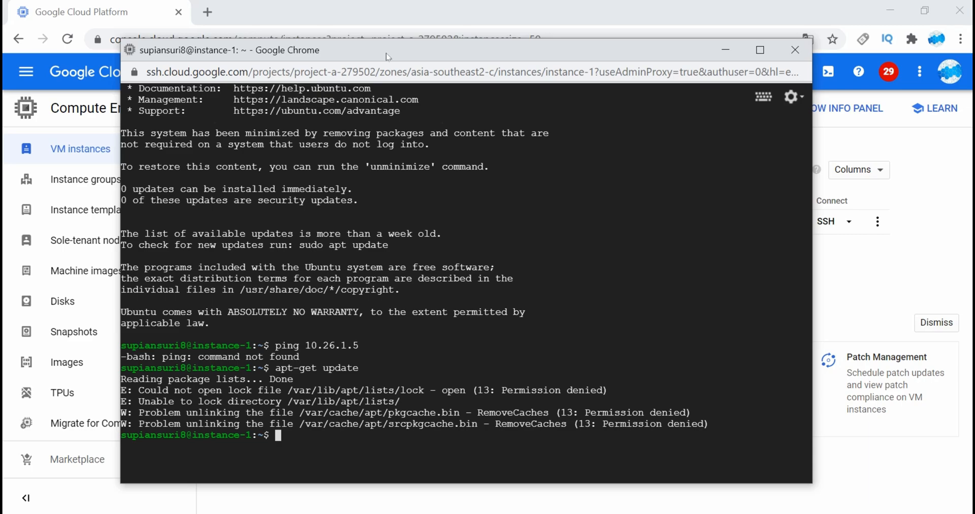
type("apt update")
key("Return")
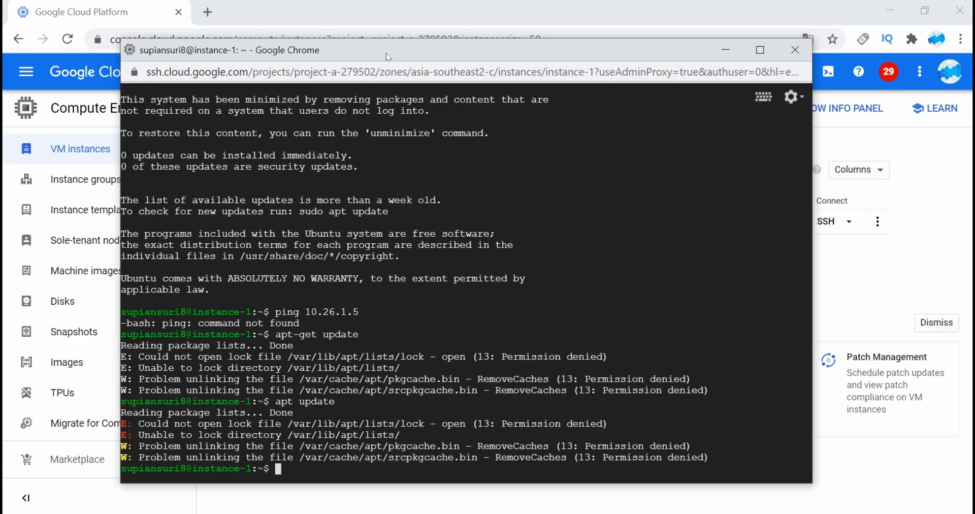
Switch to a root shell on instance-1 with sudo -i and refresh the package lists with apt update
type("sudo -i")
key("Return")
key("Return")
key("Return")
key("Return")
key("Return")
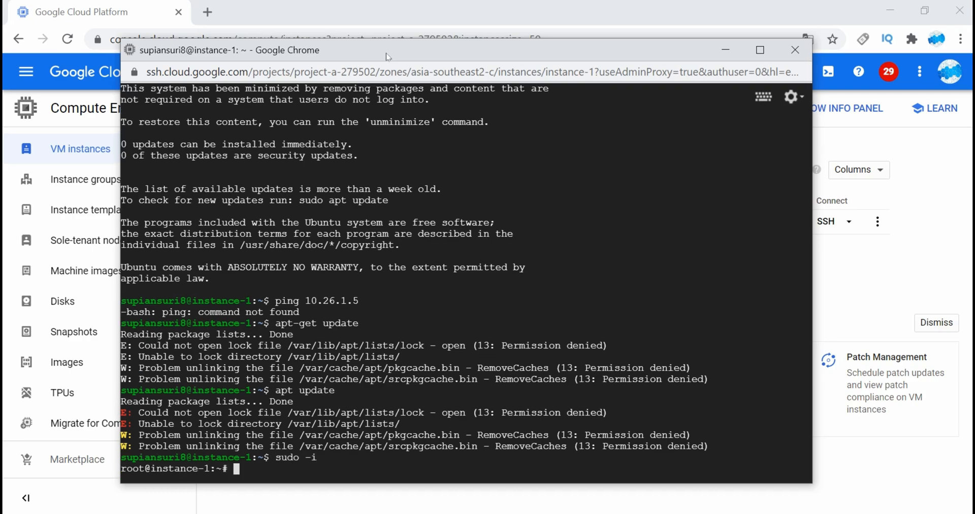
type("apt ")
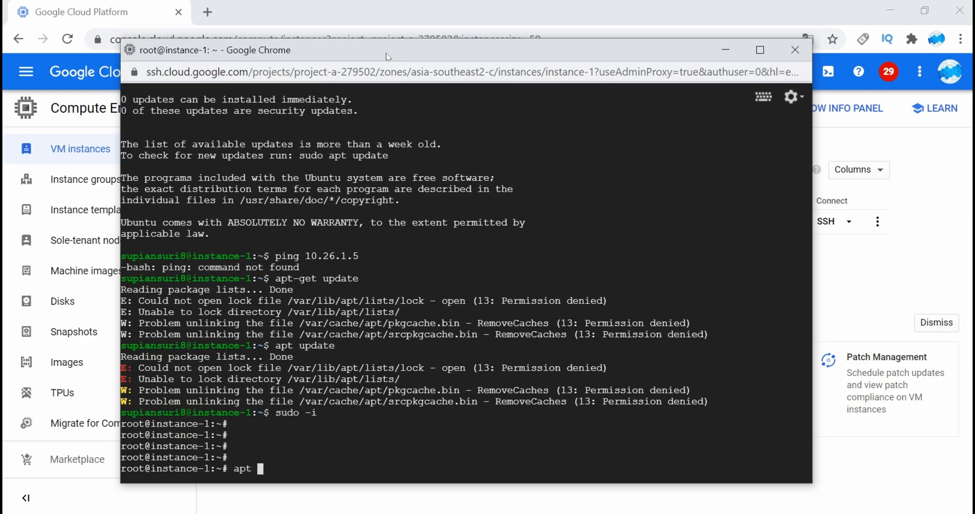
type("update")
key("Return")
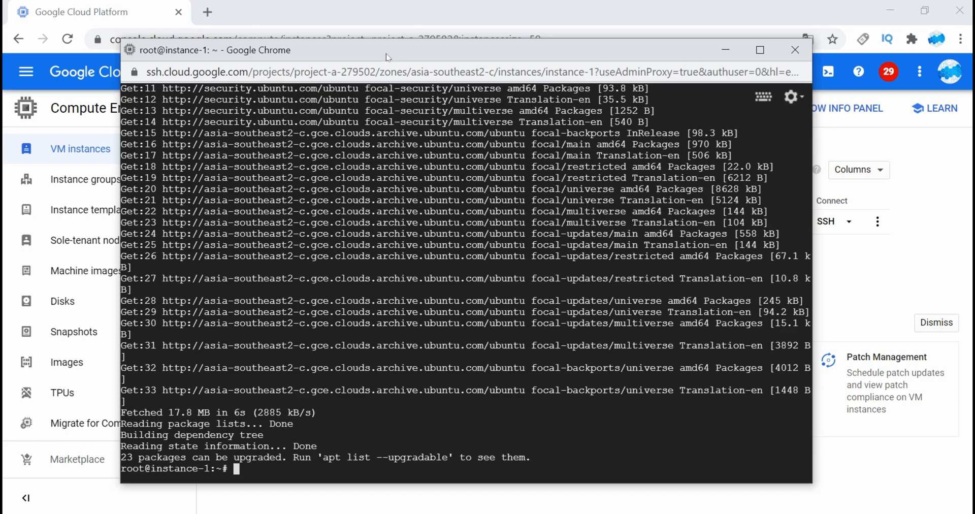
Install the iputils-ping package on instance-1 with apt
type("apt install ipu")
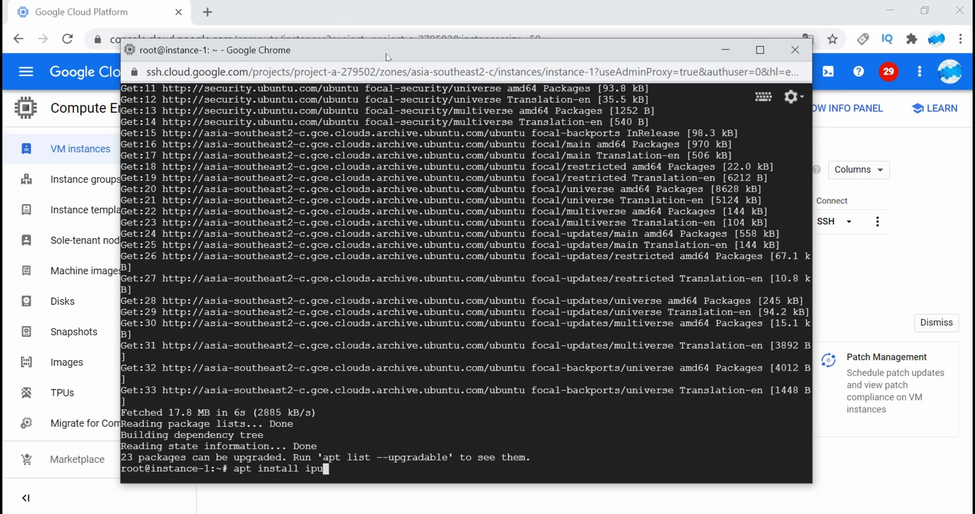
type("tils-ping")
key("Return")
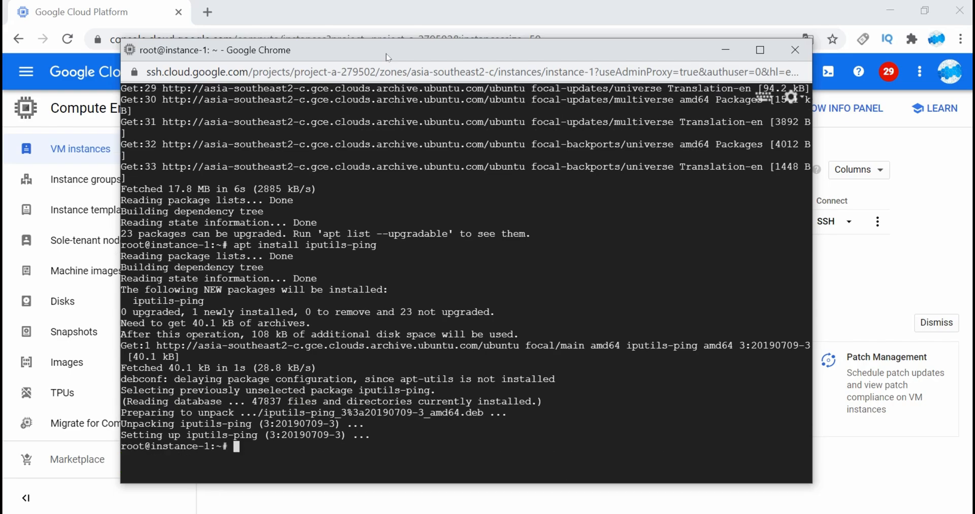
Test connectivity from instance-1 by pinging 8.8.8.8, stop it, and ping the NAT address 10.26.1.5
key("Return")
key("Return")
type("ping ")
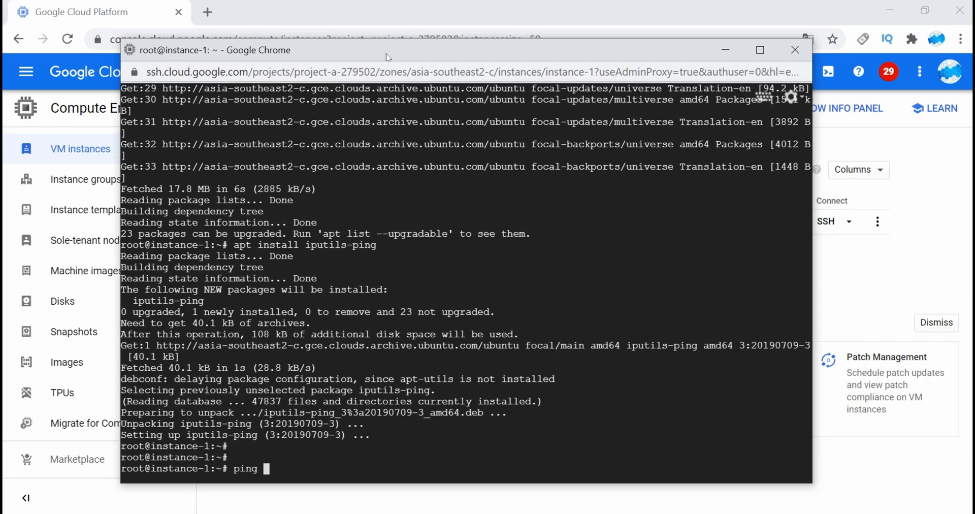
type("8.8.8.8.")
key("Return")
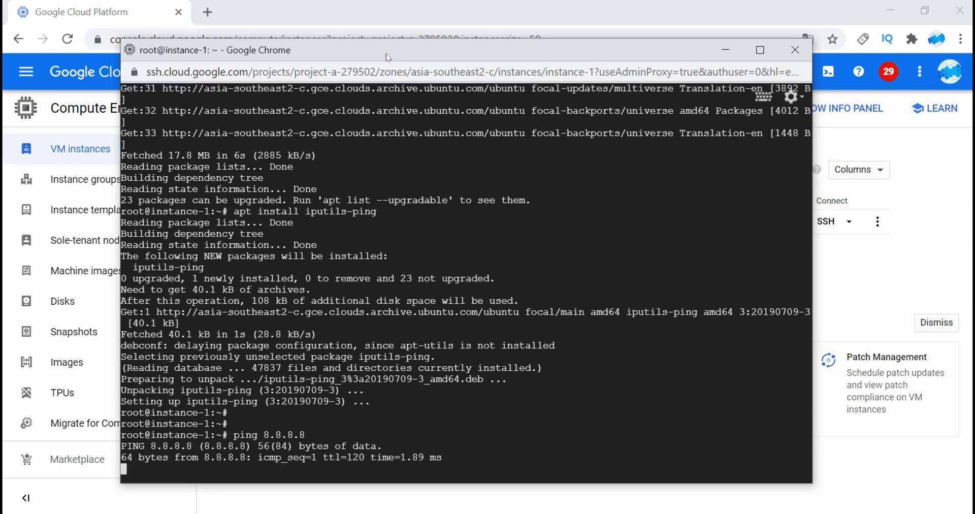
key("ctrl+c")
type("ping 10")
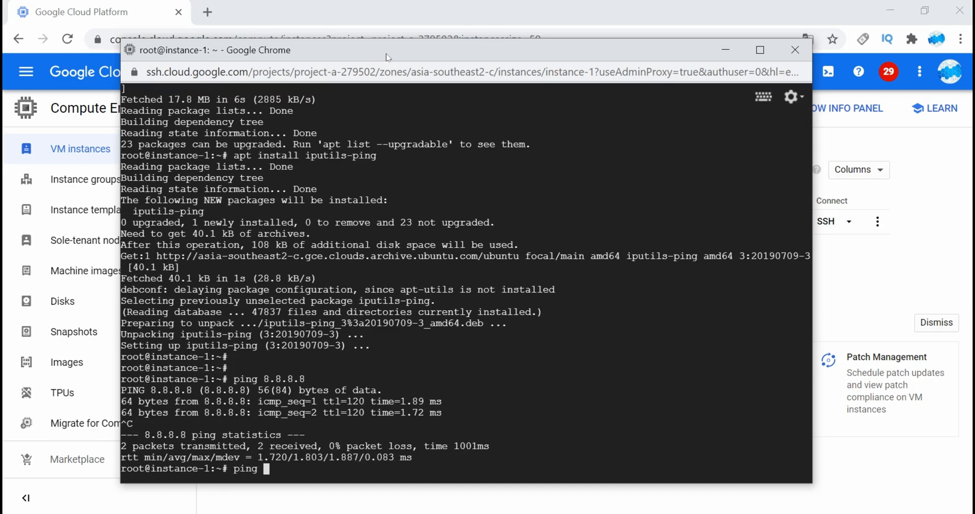
type(".26.1.5")
key("Return")
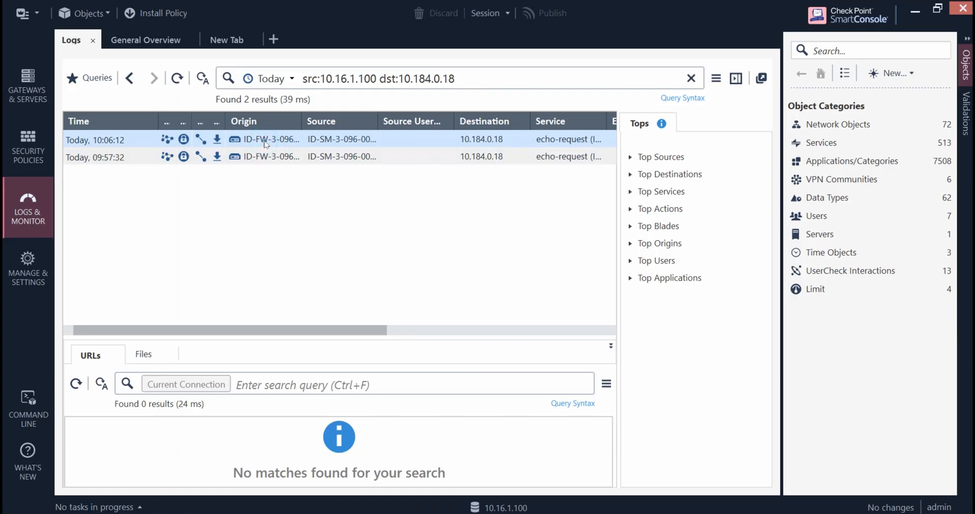
In SmartConsole, examine the details and matched rules of the newest log from 10.16.1.100 to 10.184.0.18, and close the log
double_click(266, 144)
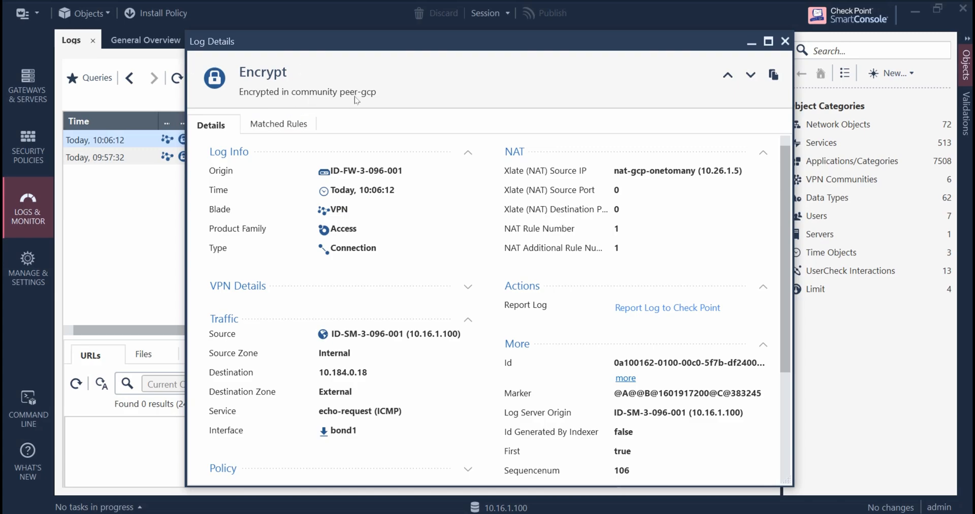
left_click(294, 129)
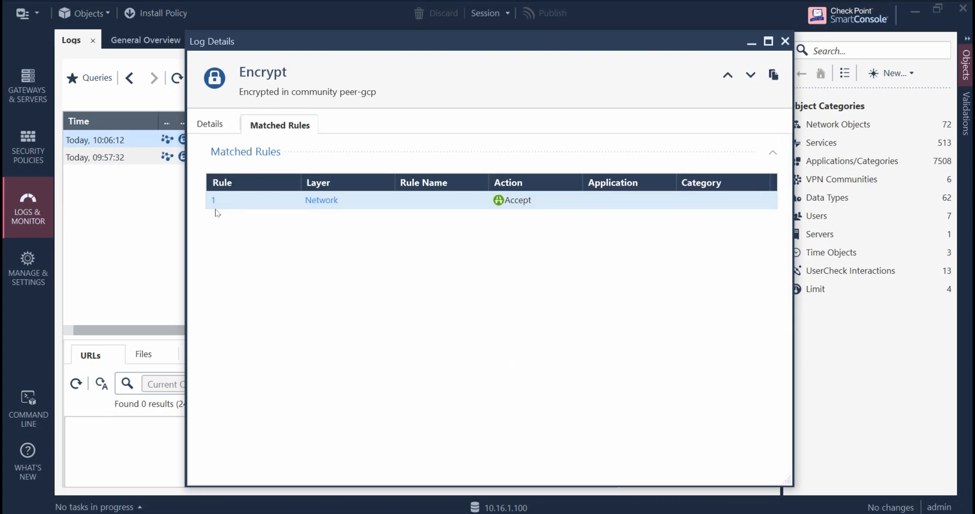
left_click(232, 123)
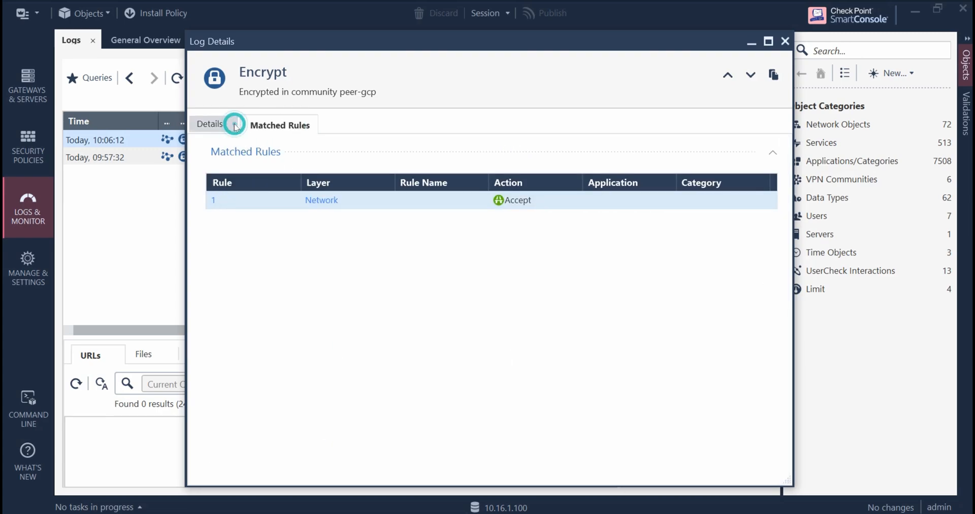
left_click(784, 42)
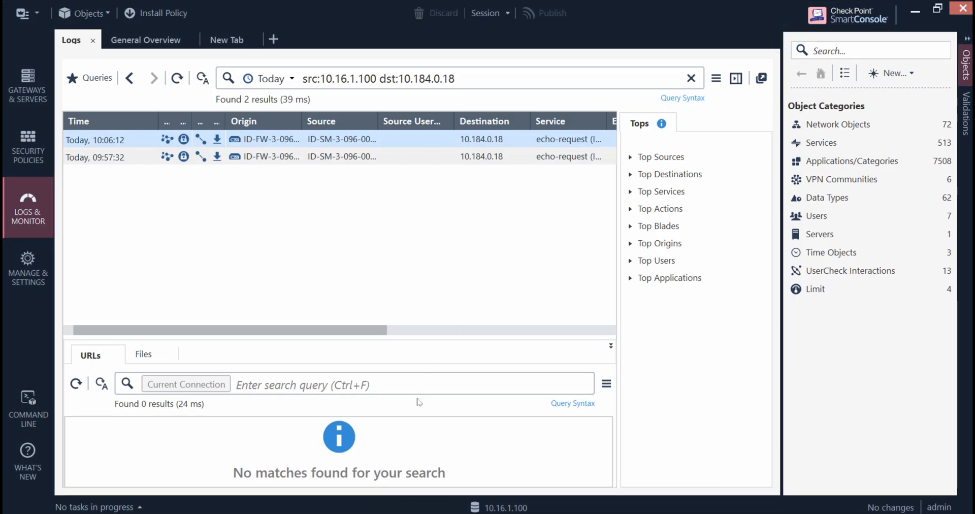